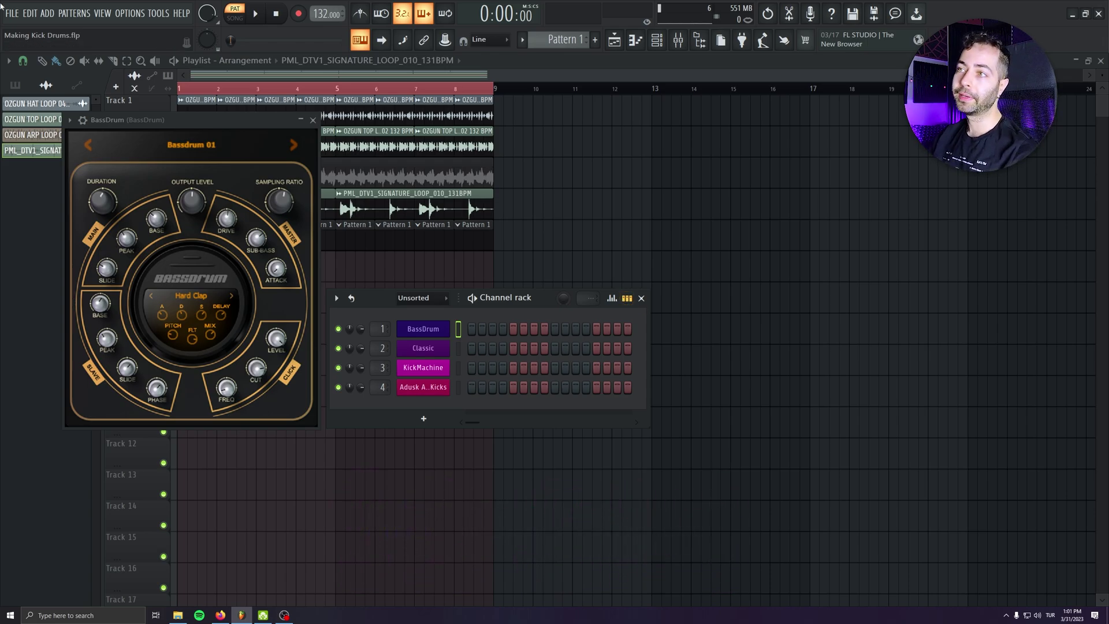
right_click(445, 324)
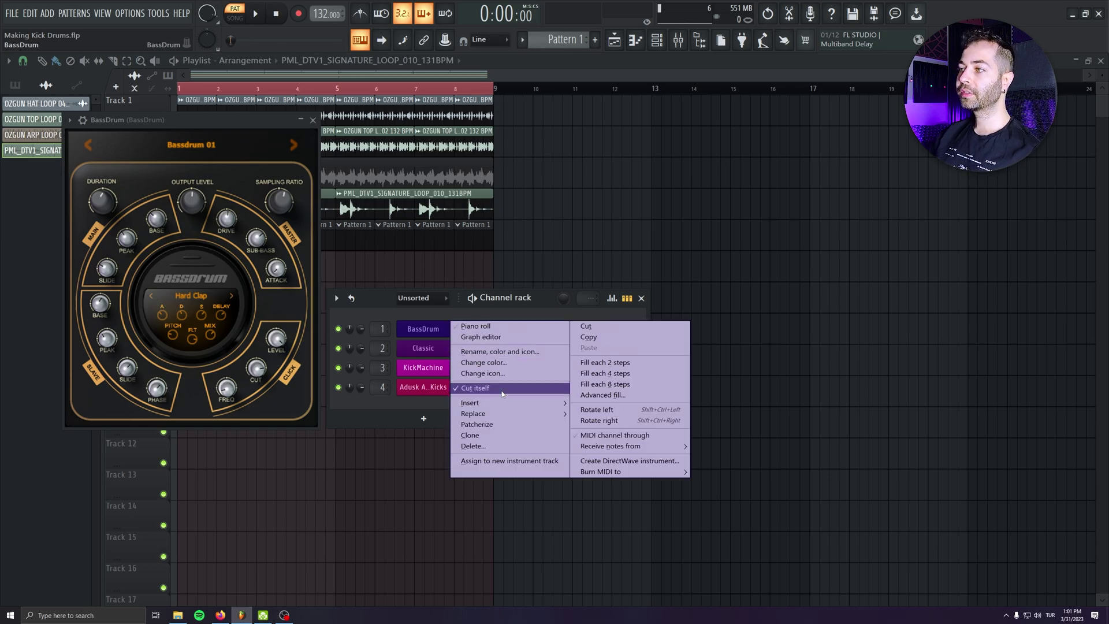
mouse_move(480, 402)
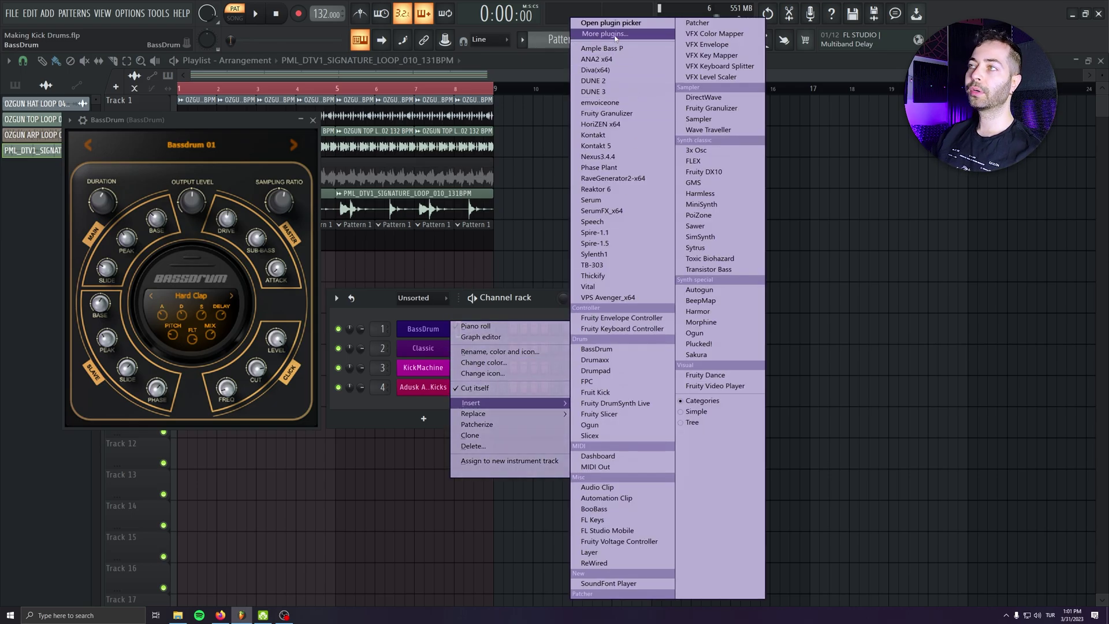
click(397, 317)
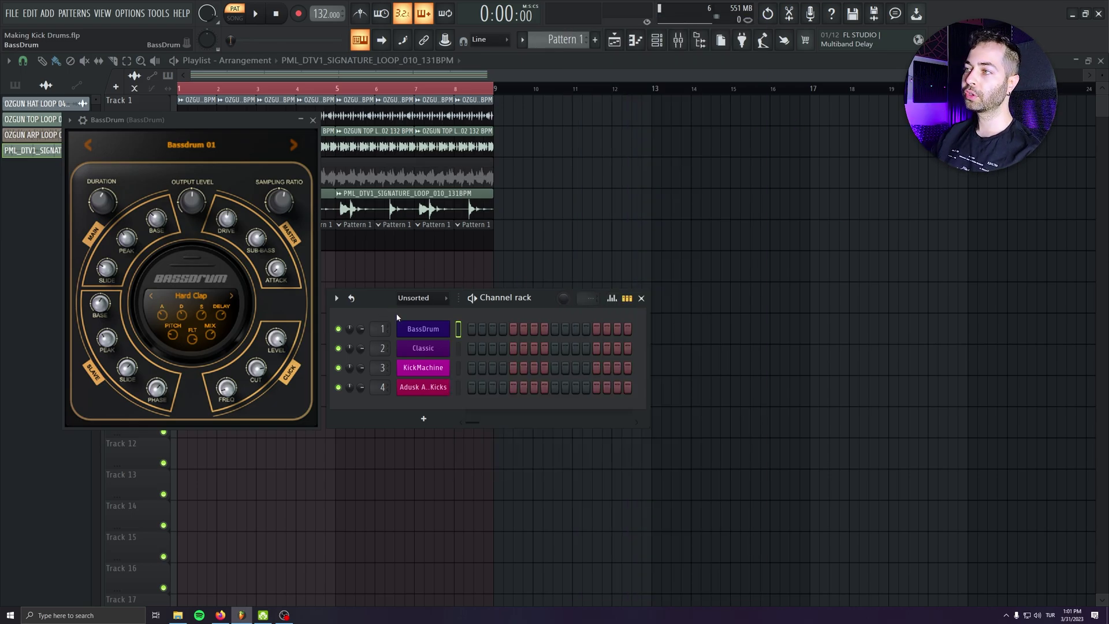
right_click(433, 328)
mouse_move(480, 402)
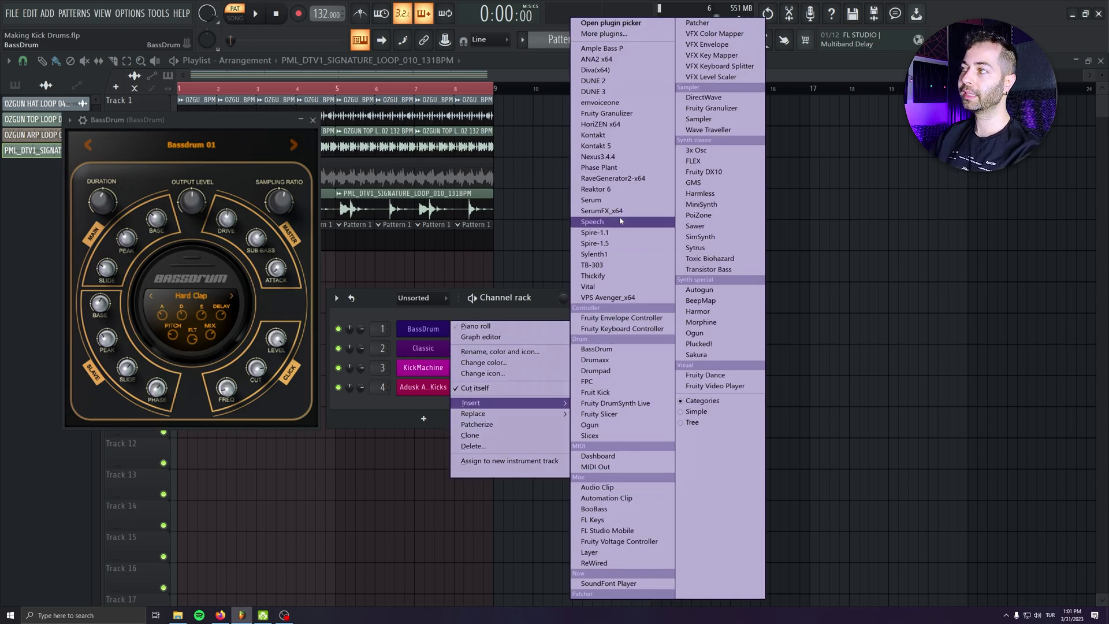
click(383, 301)
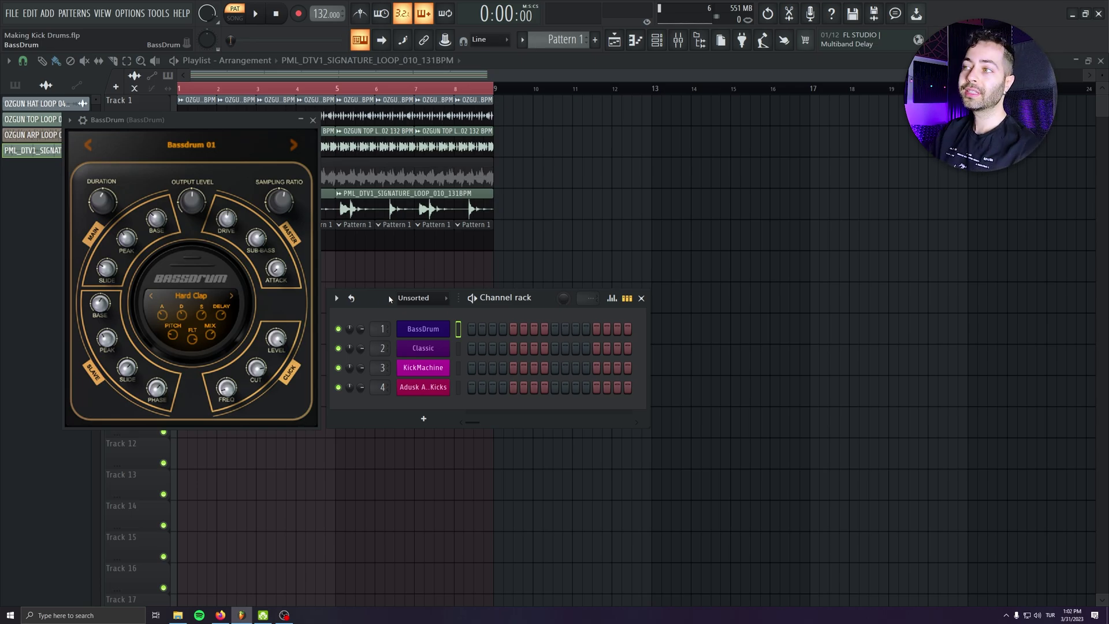
Program the BassDrum channel as a four-on-the-floor kick on steps 1, 5, 9 and 13, and play the pattern
click(471, 331)
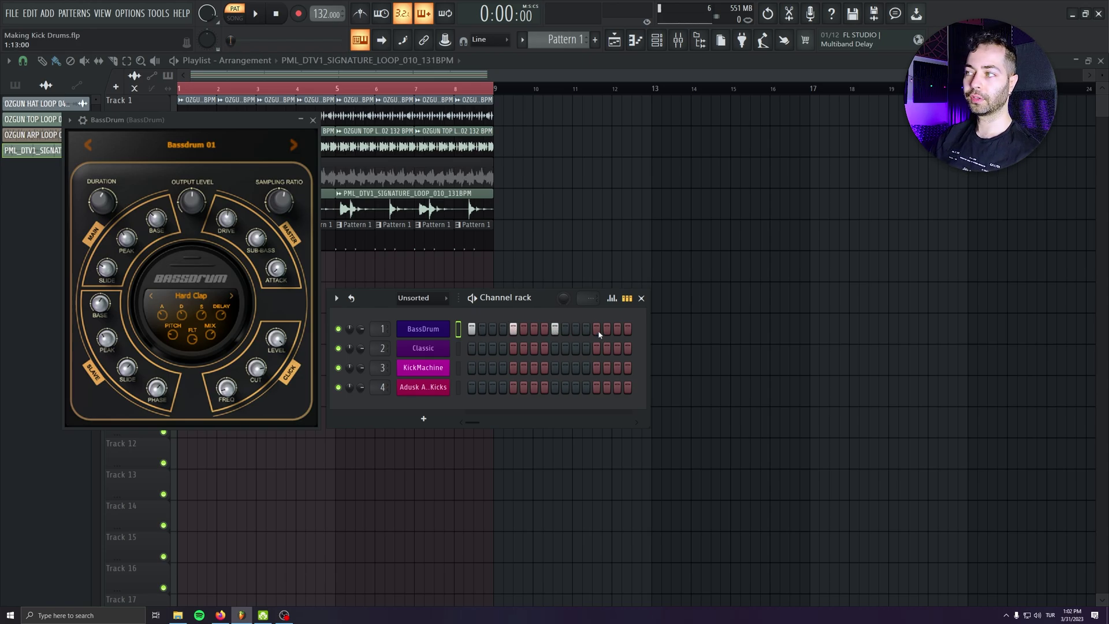
click(259, 14)
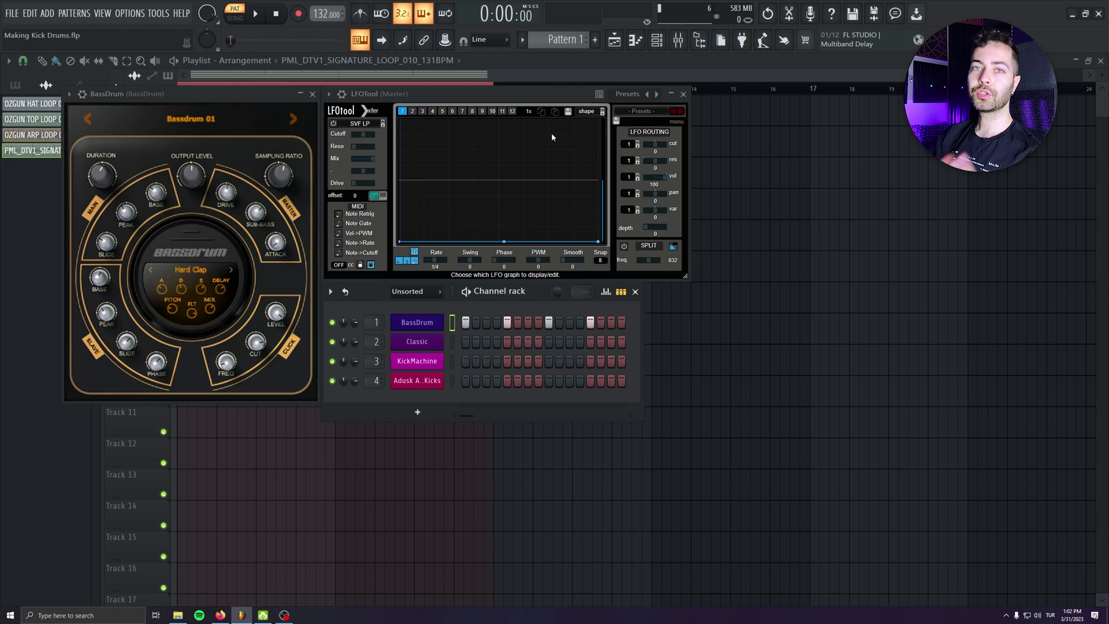
click(256, 15)
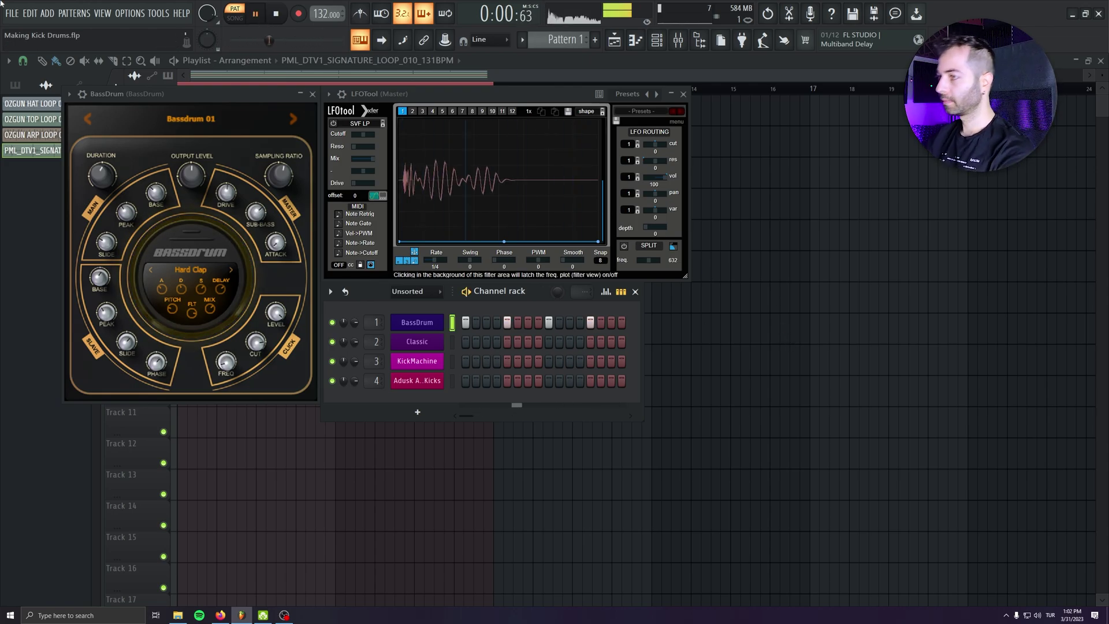
key(space)
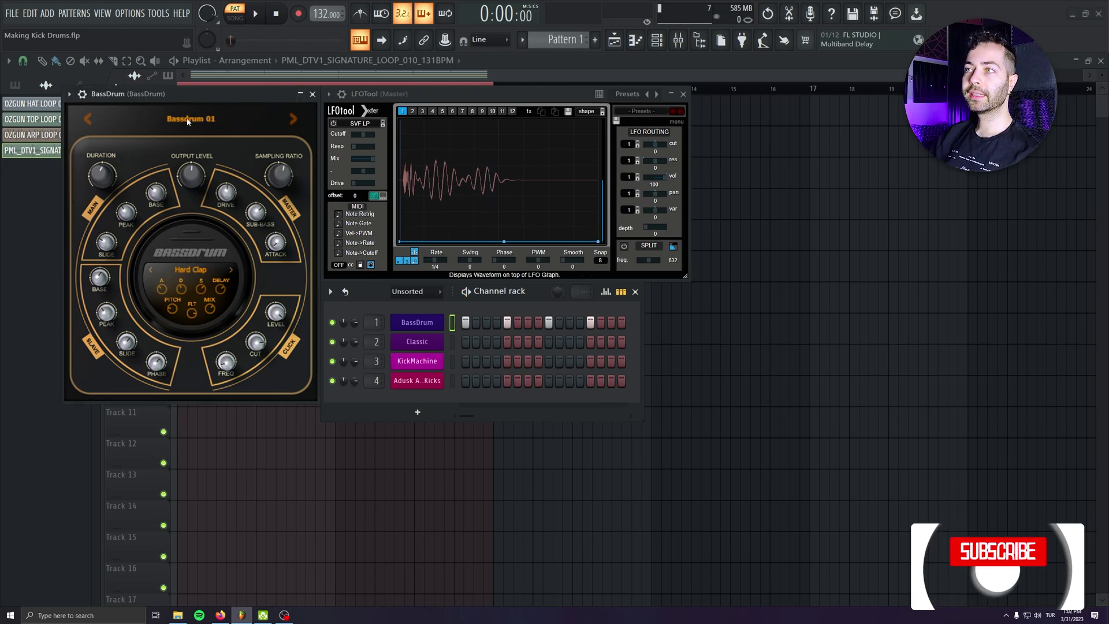
Load the Factory preset Bassdrum 02 from BassDrum's presets library and start pattern playback
click(214, 121)
mouse_move(298, 183)
mouse_down()
mouse_move(299, 333)
mouse_move(301, 189)
mouse_up()
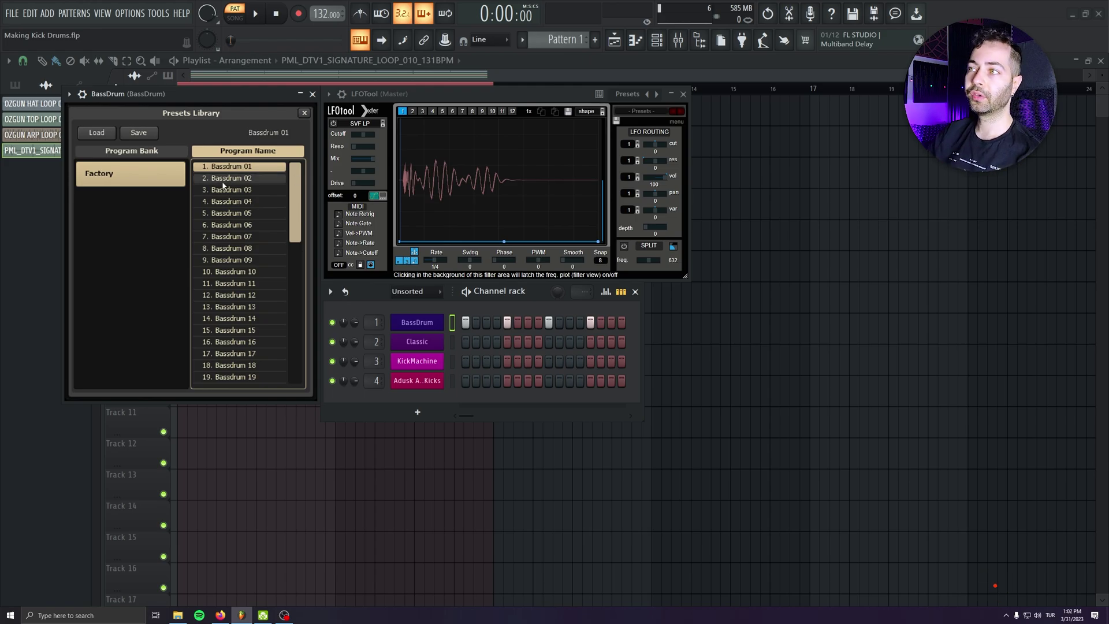
click(246, 180)
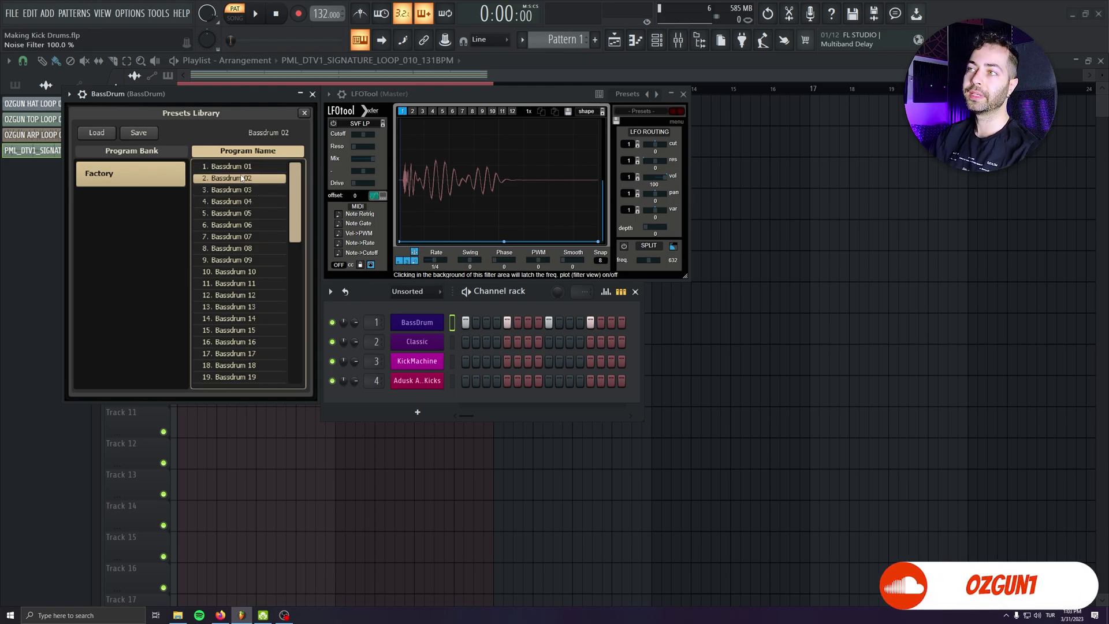
key(space)
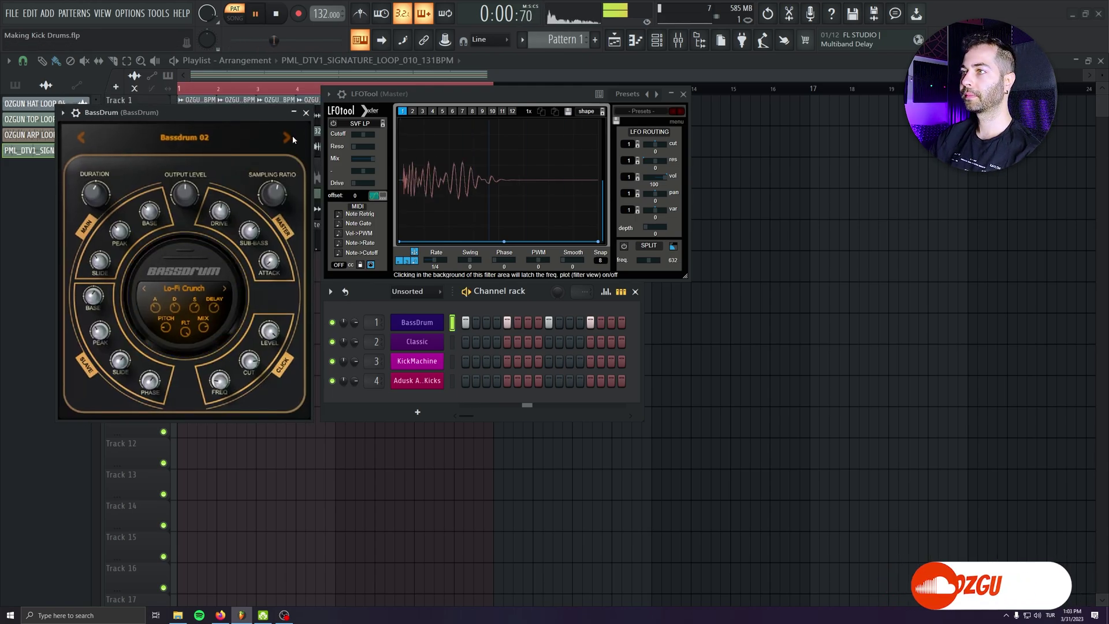
Audition the neighbouring BassDrum presets during playback, settle on Bassdrum 07 and stop playback
click(288, 138)
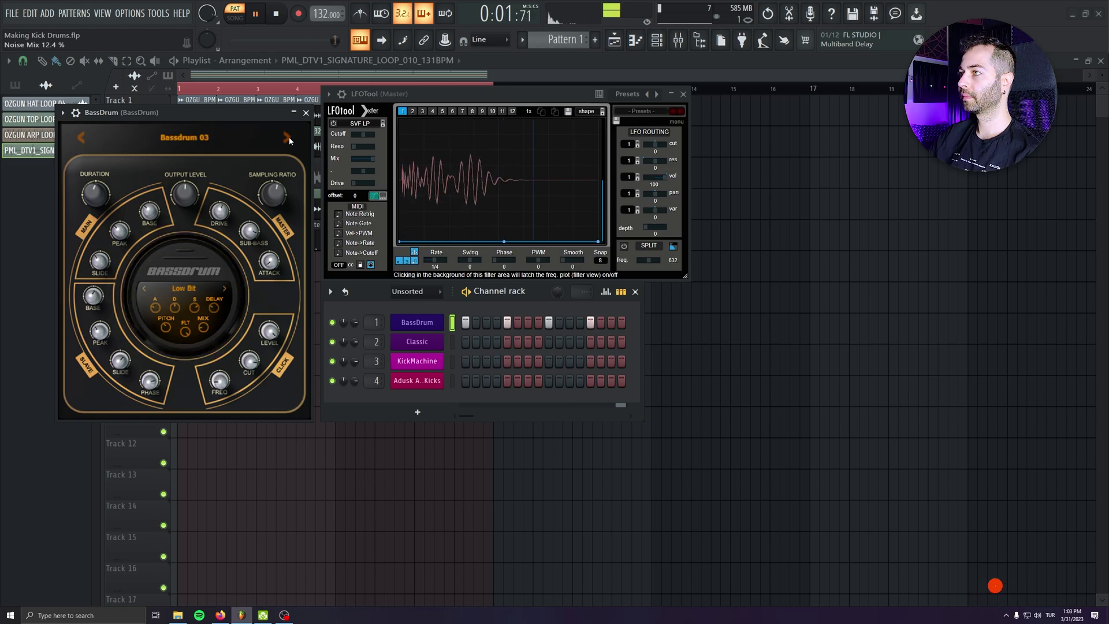
click(289, 137)
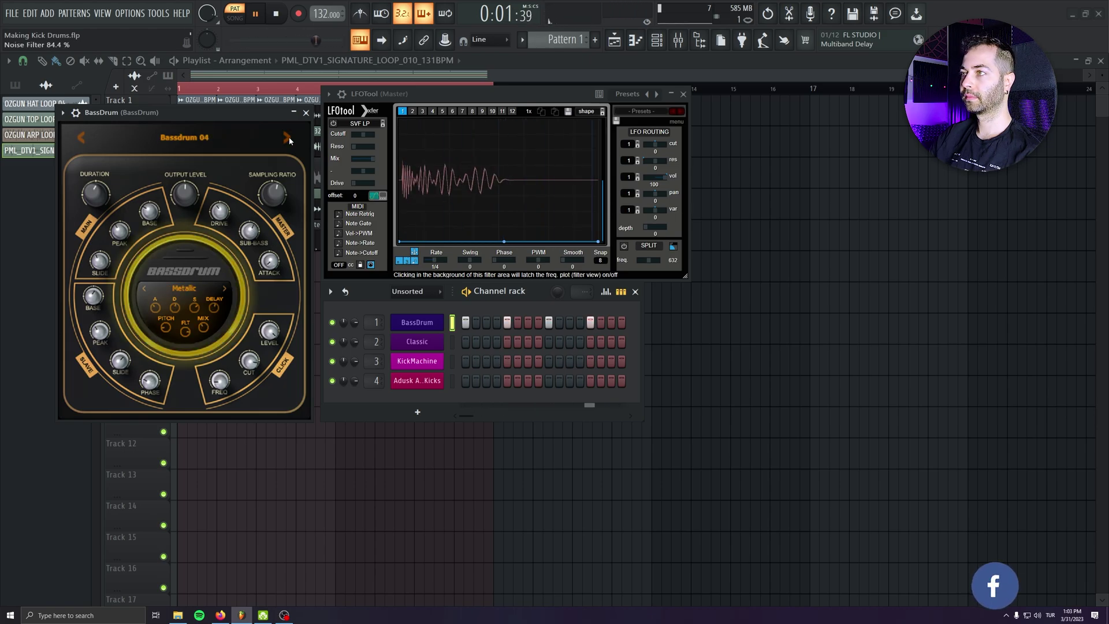
click(289, 137)
click(85, 136)
click(85, 136)
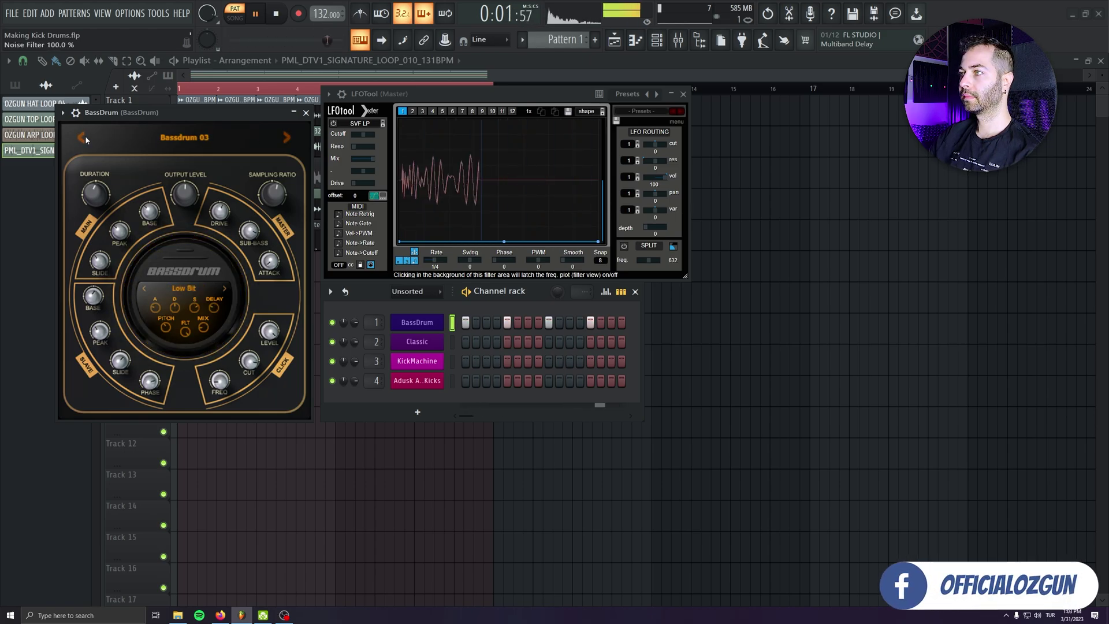
click(283, 136)
click(283, 137)
click(283, 137)
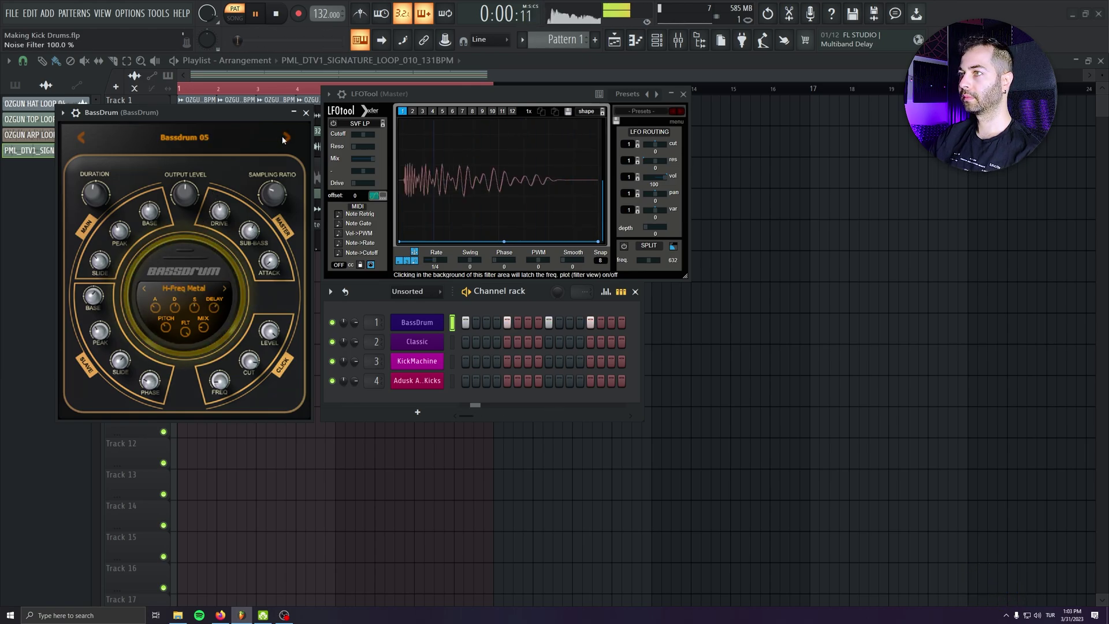
click(283, 136)
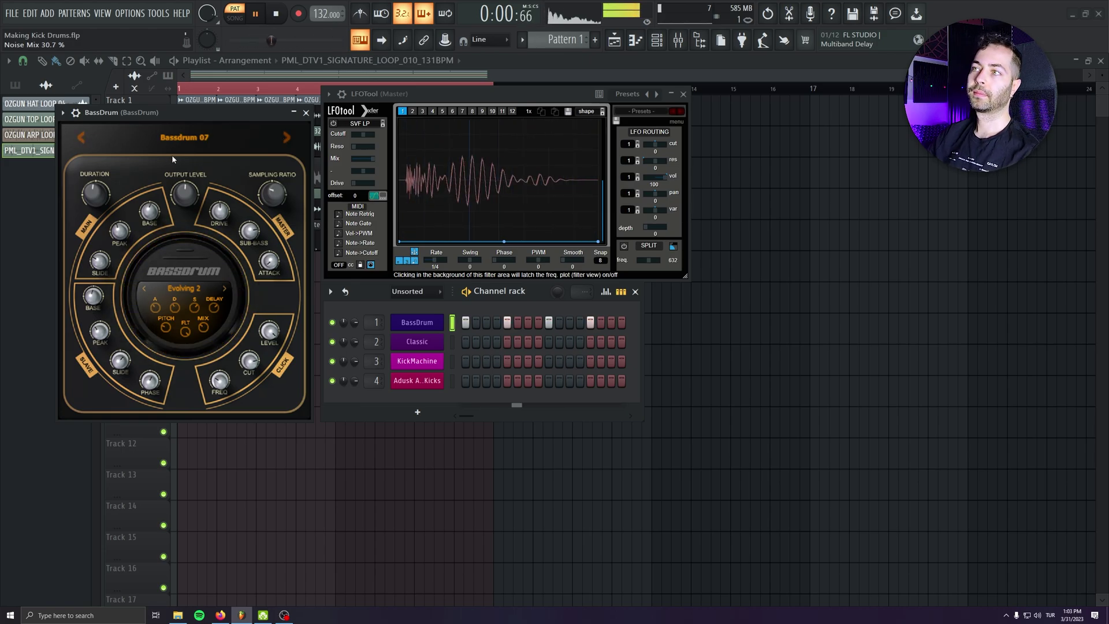
key(space)
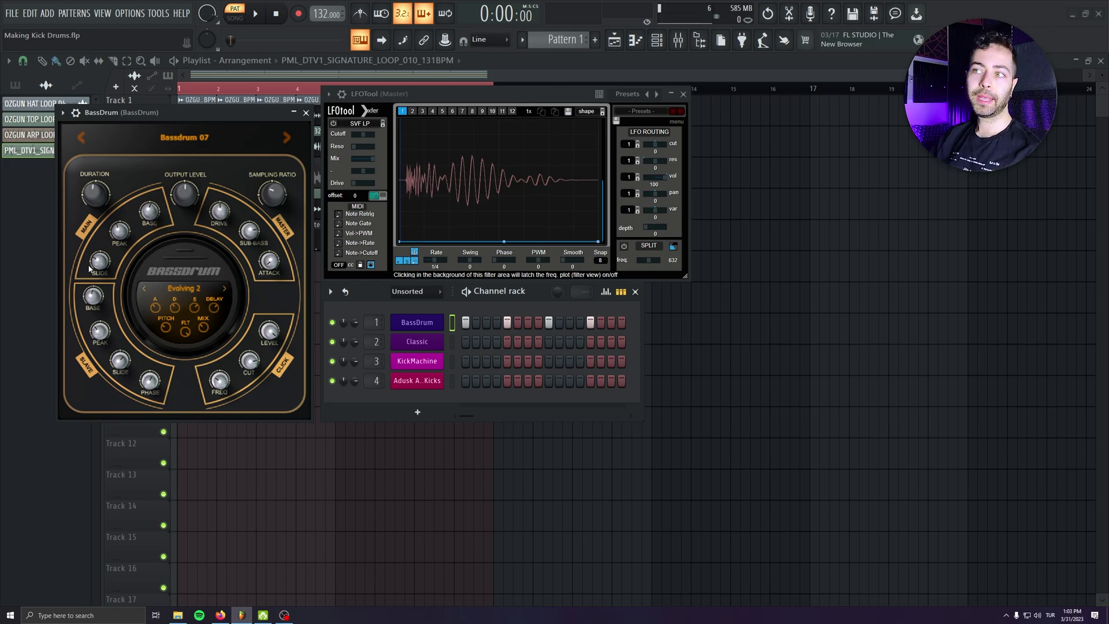
Check the Base frequency in BassDrum's Main section
drag(148, 213, 147, 214)
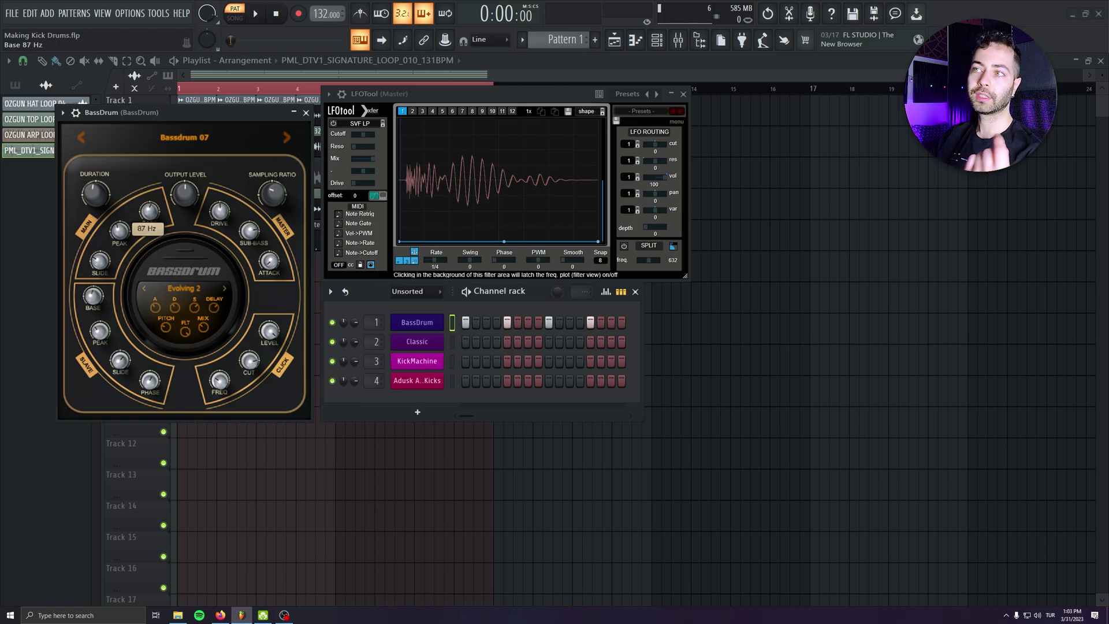
drag(149, 212, 149, 212)
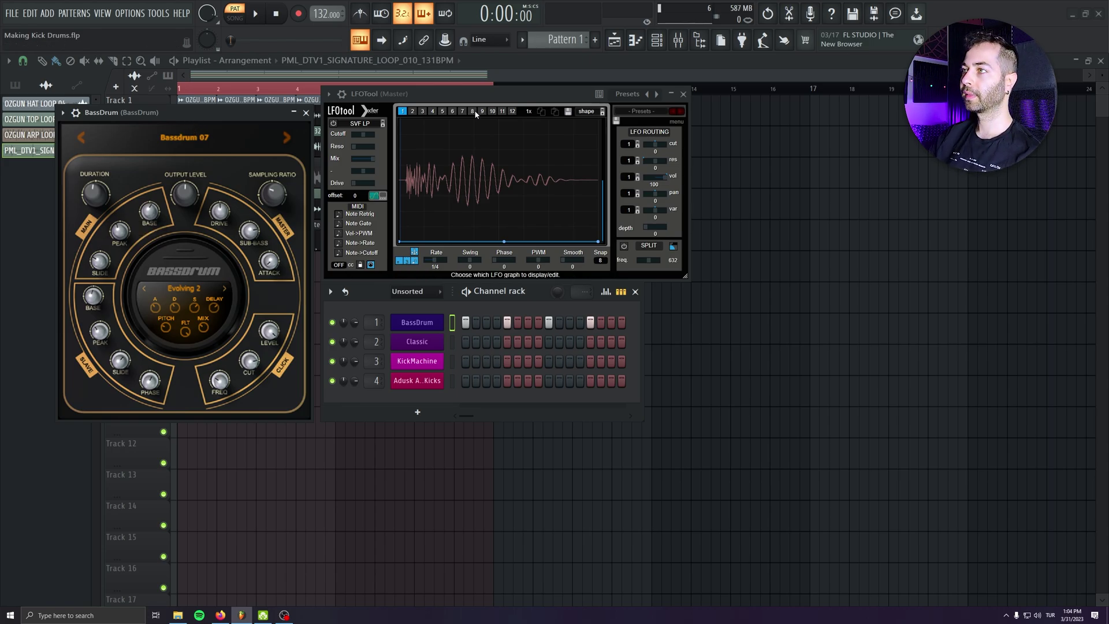
Uncover the playlist by moving the LFOTool and BassDrum windows and hiding the channel rack, and switch playback to song mode
drag(481, 97, 696, 123)
drag(245, 113, 212, 305)
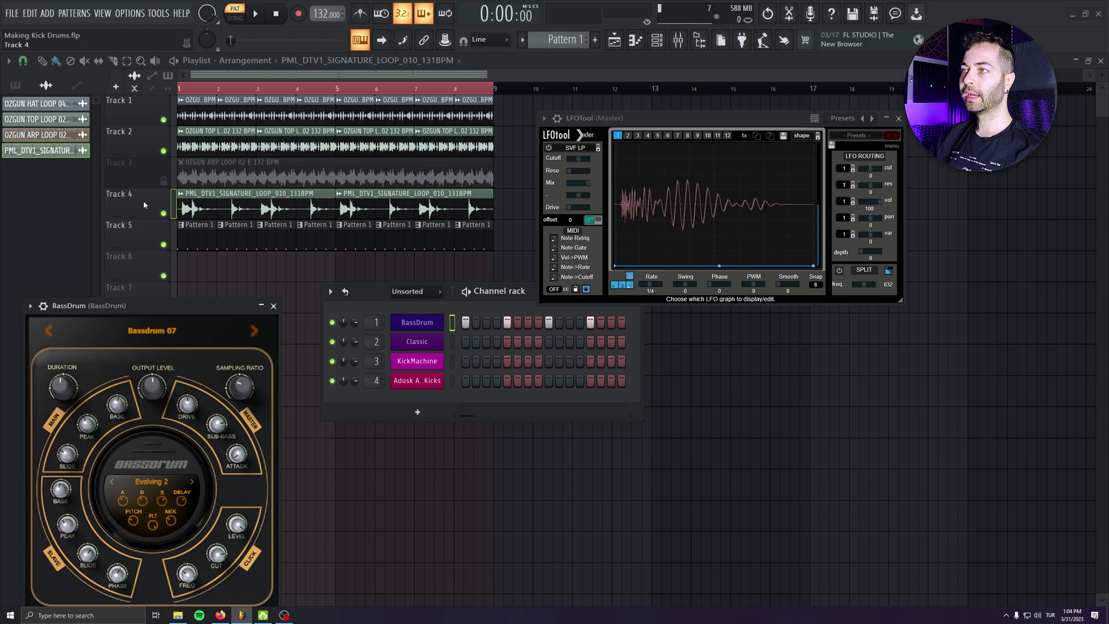
scroll(156, 194, up, 3)
scroll(135, 173, up, 2)
key(F6)
key(l)
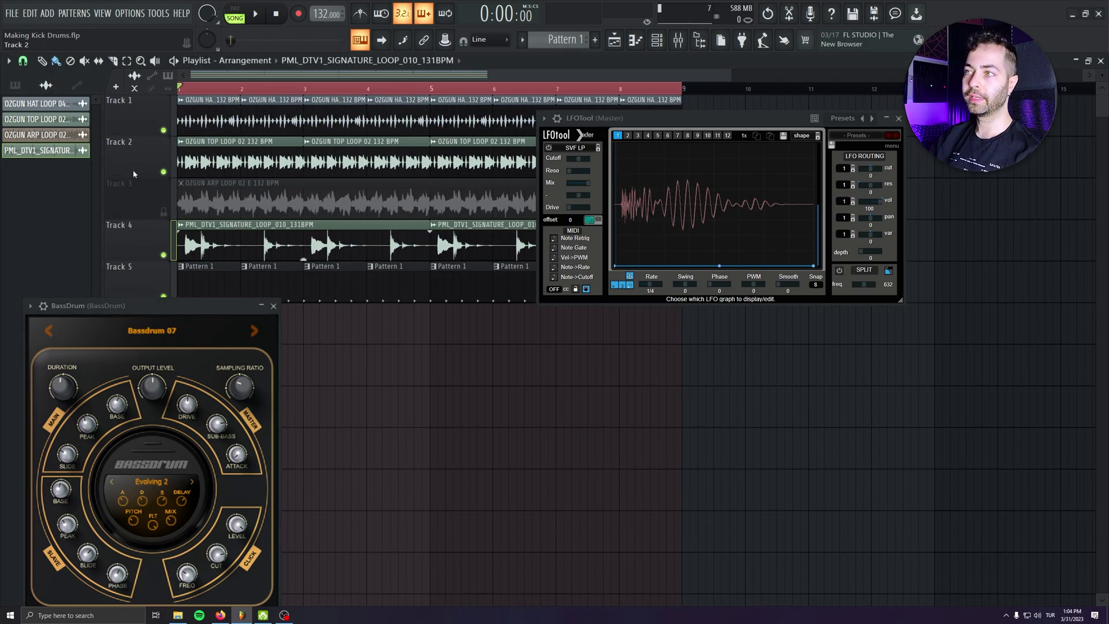
Play the arrangement with the Pattern 1 kick on Track 5 muted and LFOTool moved below the clips
drag(303, 350, 292, 320)
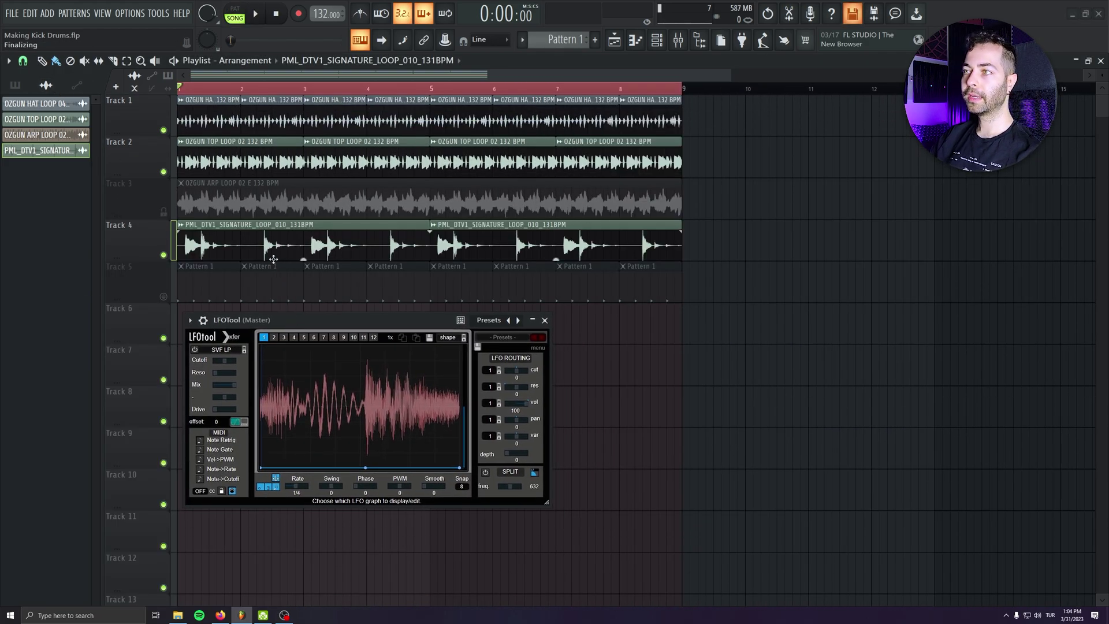
key(space)
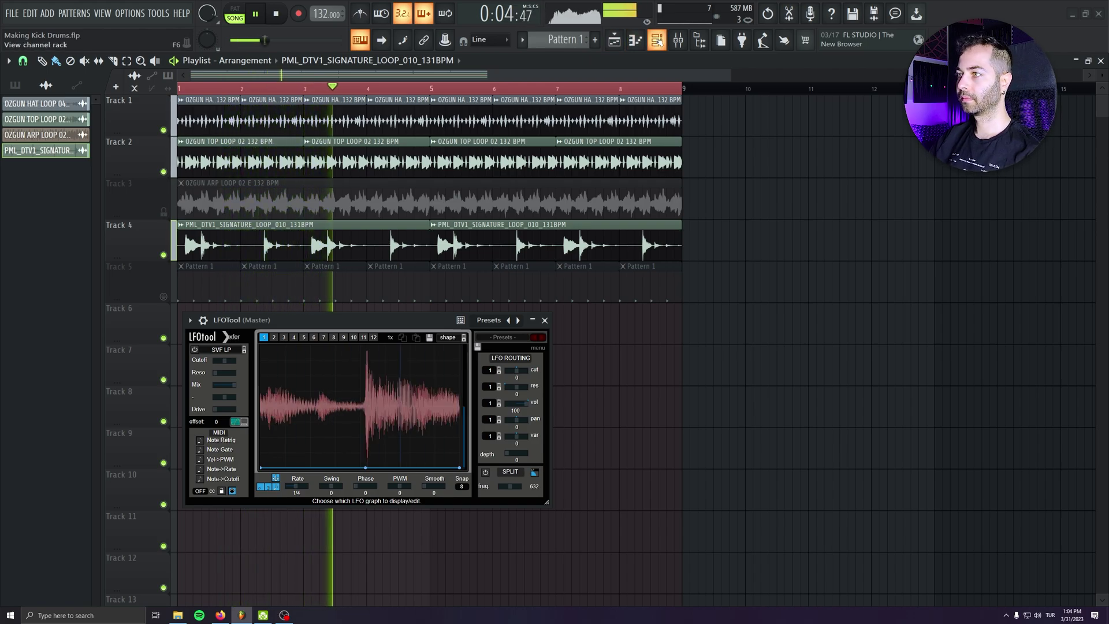
key(space)
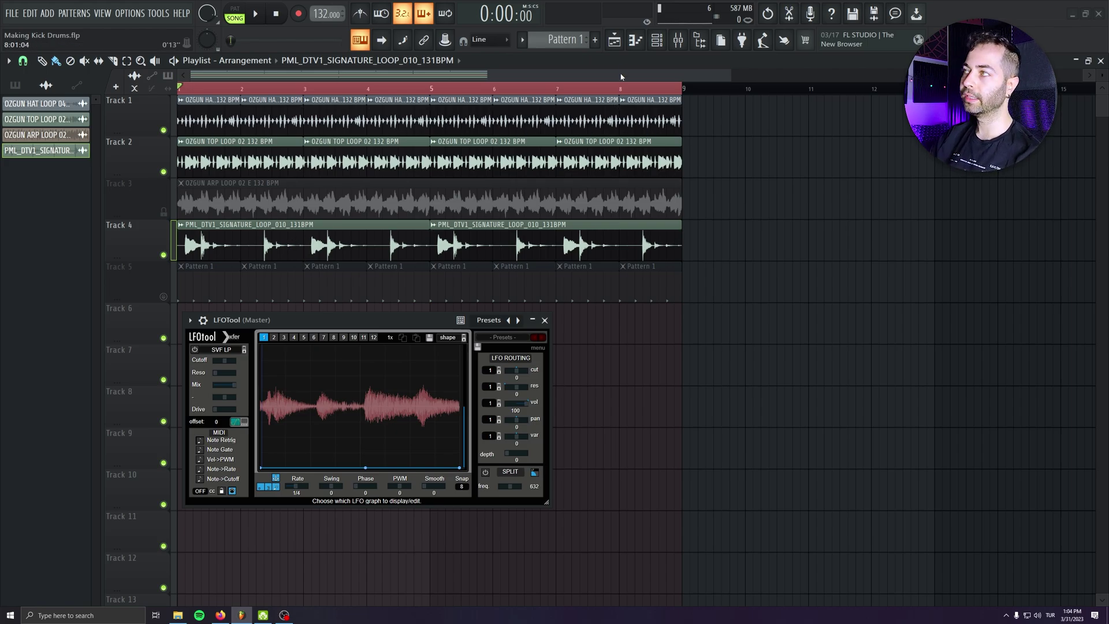
Look up the low E key's frequency on FabFilter Pro-Q 3's piano display on the Master track and close the mixer
click(348, 303)
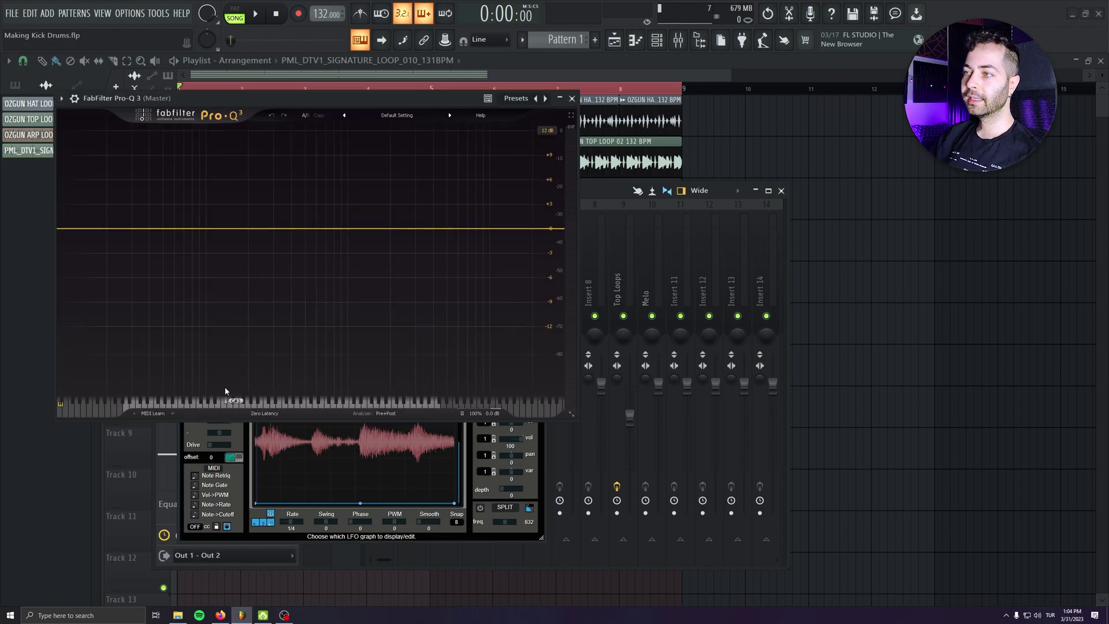
click(151, 404)
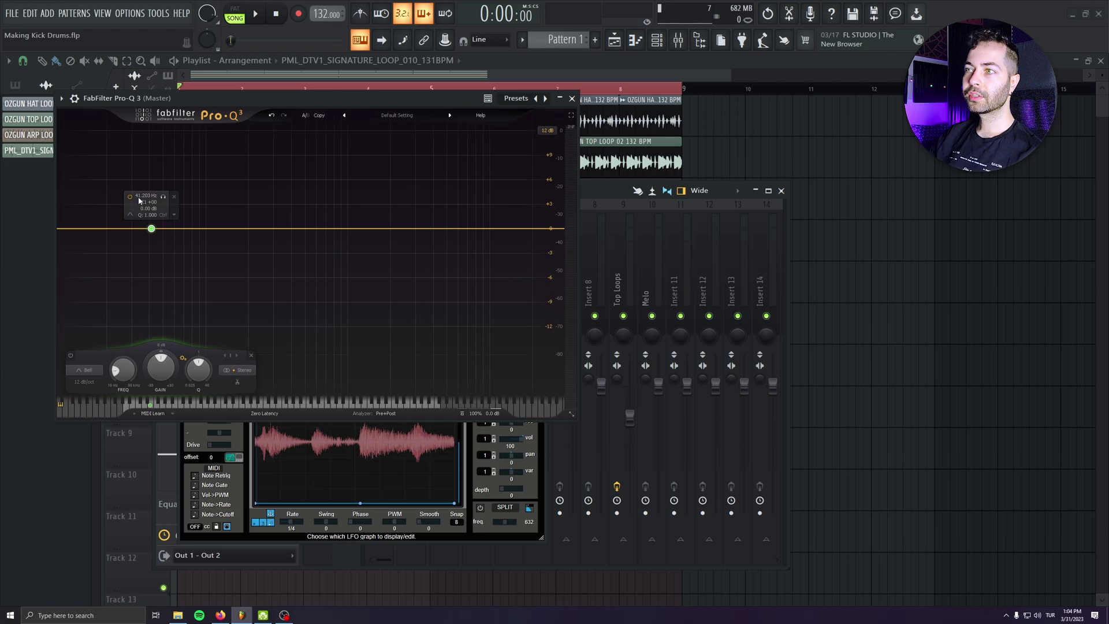
click(572, 98)
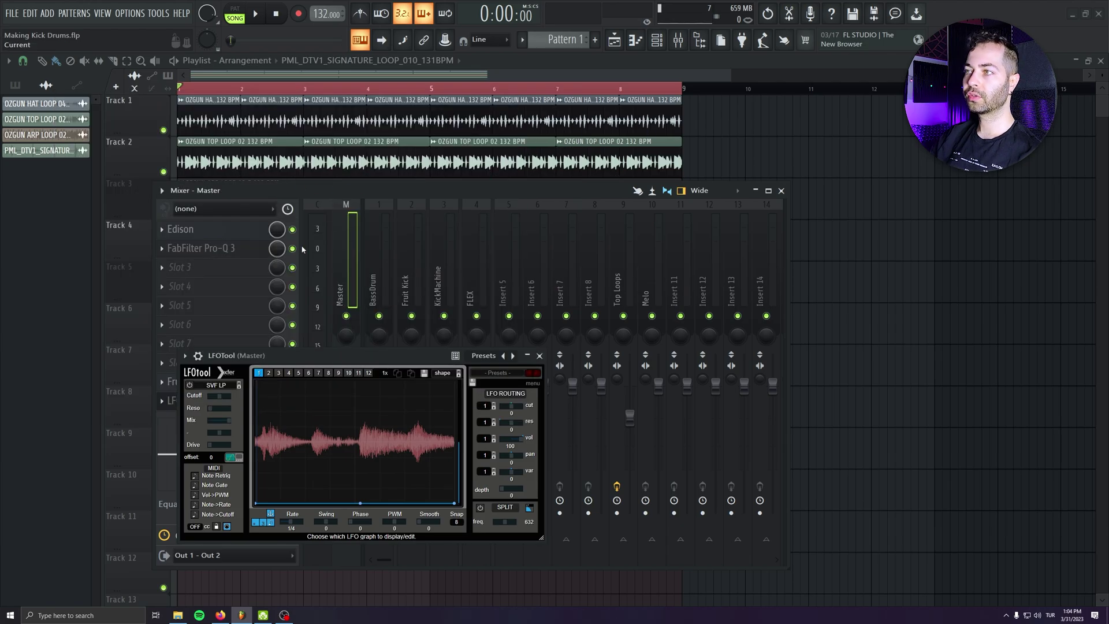
click(573, 346)
click(782, 191)
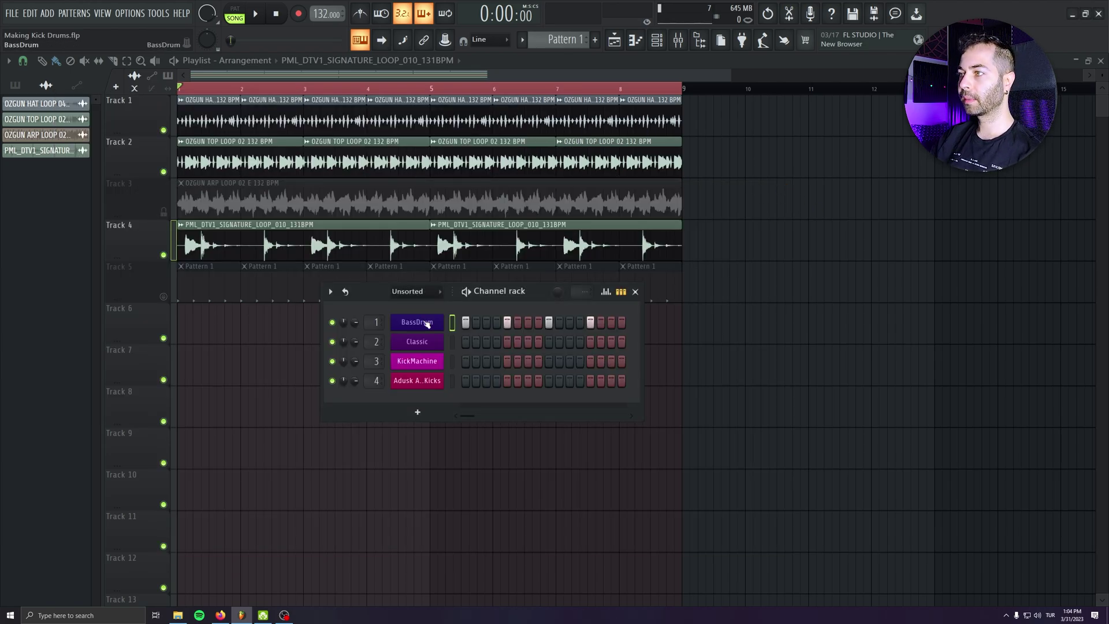
Set the Base frequency in BassDrum's Main section to 41 Hz and audition the kick in pattern mode
click(425, 322)
drag(141, 311, 205, 183)
drag(181, 279, 181, 283)
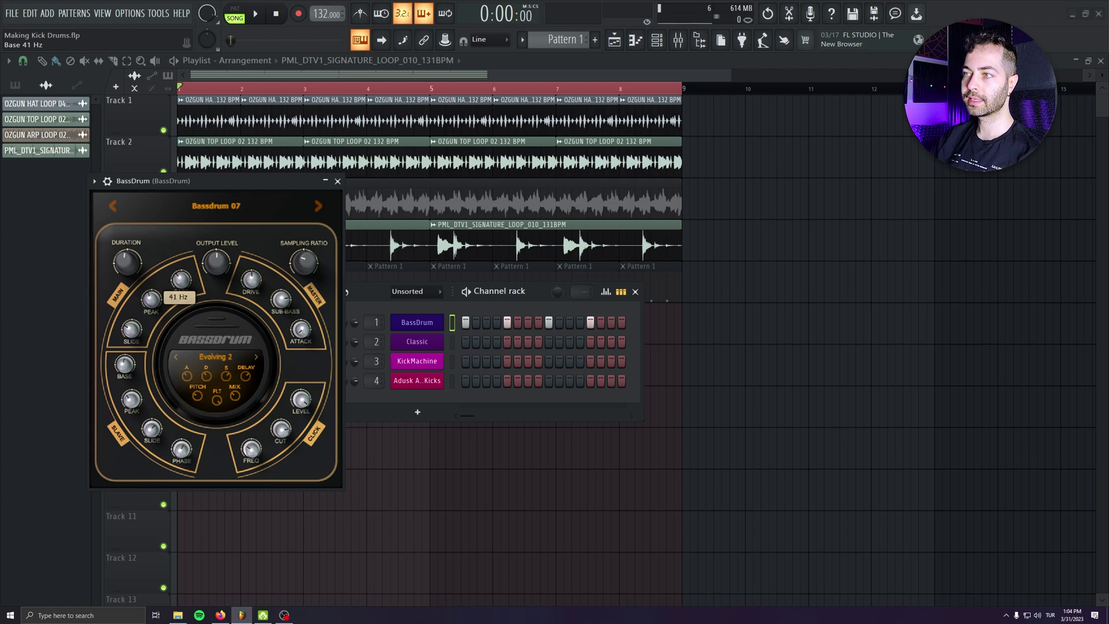
key(space)
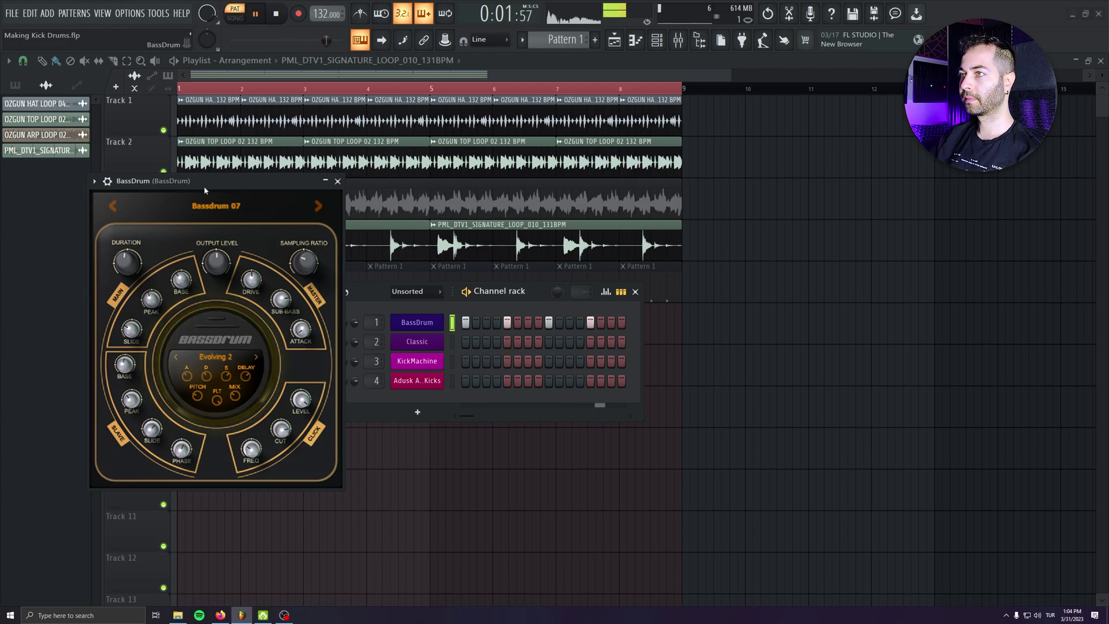
key(space)
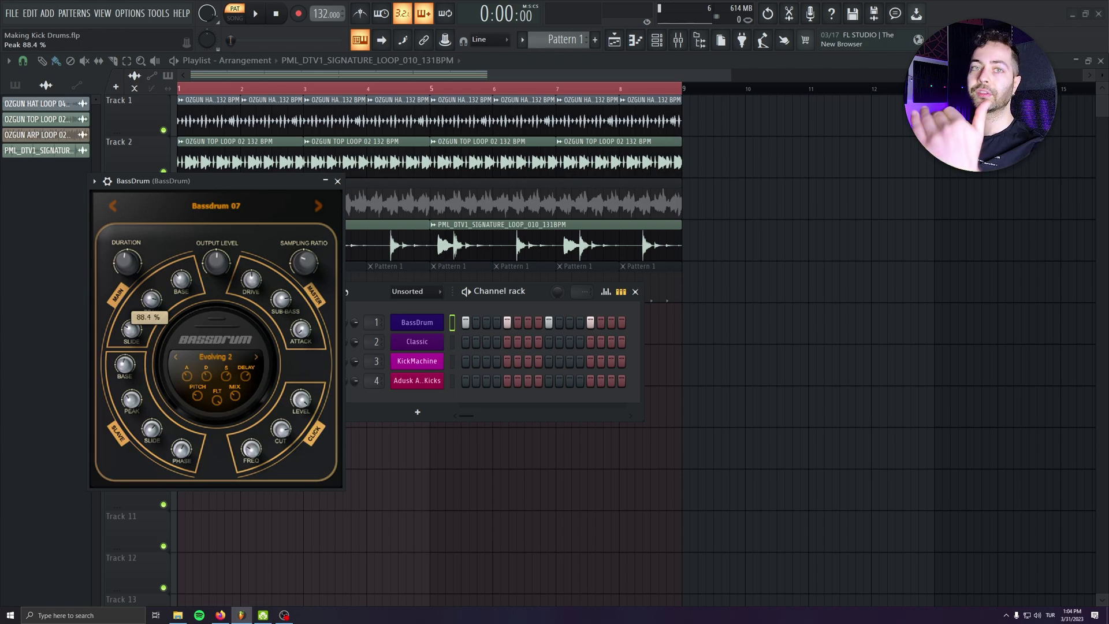
Lower the Peak in BassDrum's Main section to 51.0 % during playback, with LFOTool's waveform placed beside it
key(space)
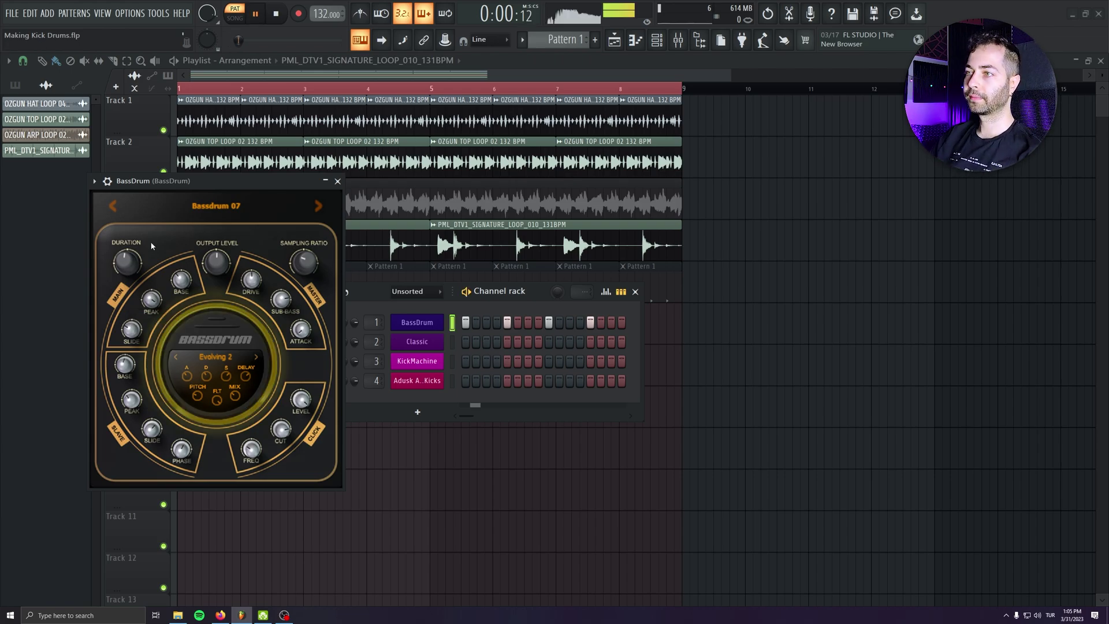
scroll(150, 299, down, 2)
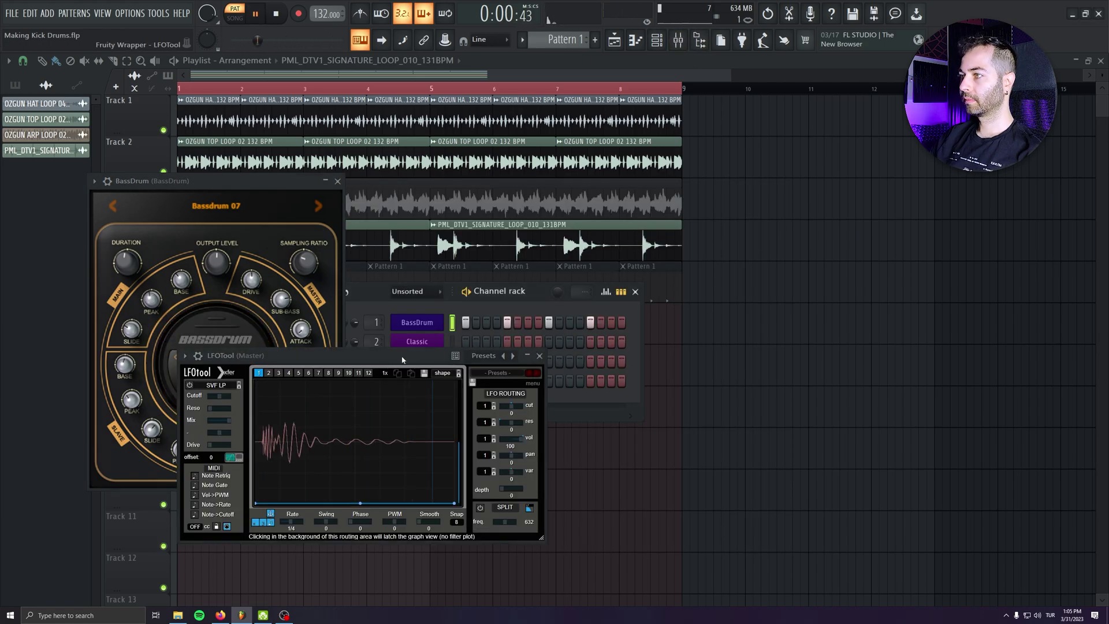
drag(402, 360, 571, 185)
scroll(151, 299, down, 5)
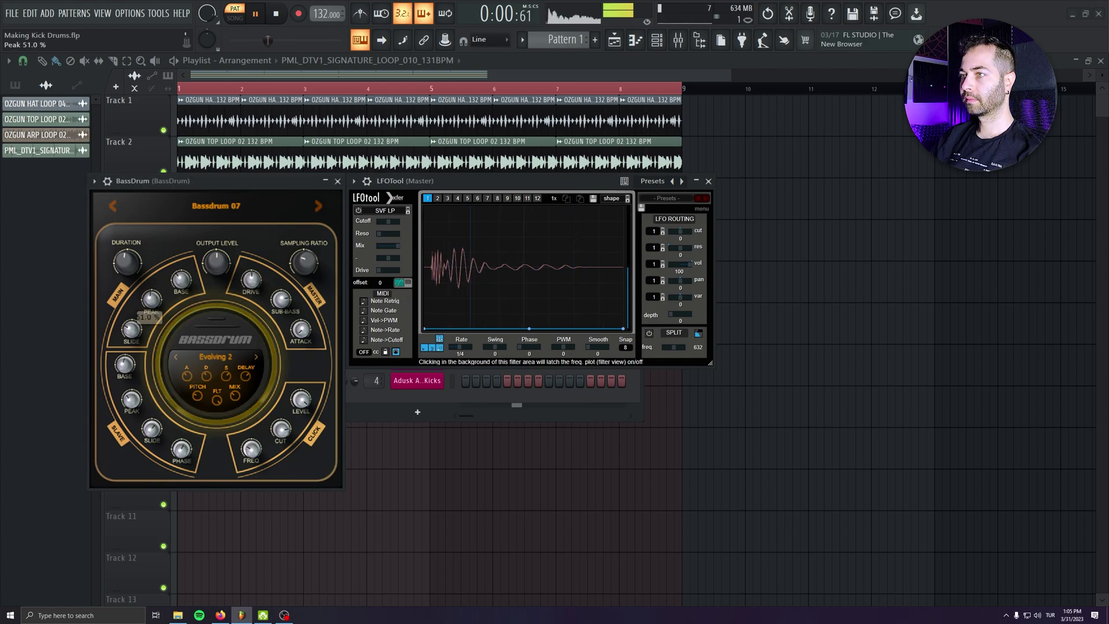
Set BassDrum's Output Level to 8.15 dB and raise the Main section's Peak to 70.8 % during playback
scroll(151, 299, up, 7)
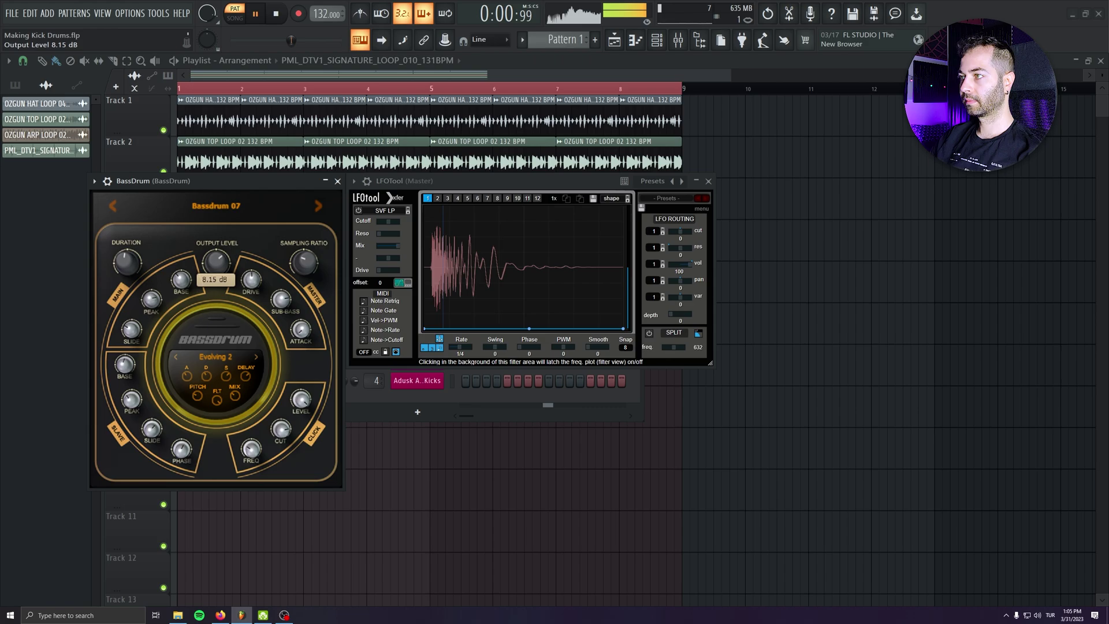
scroll(151, 299, down, 6)
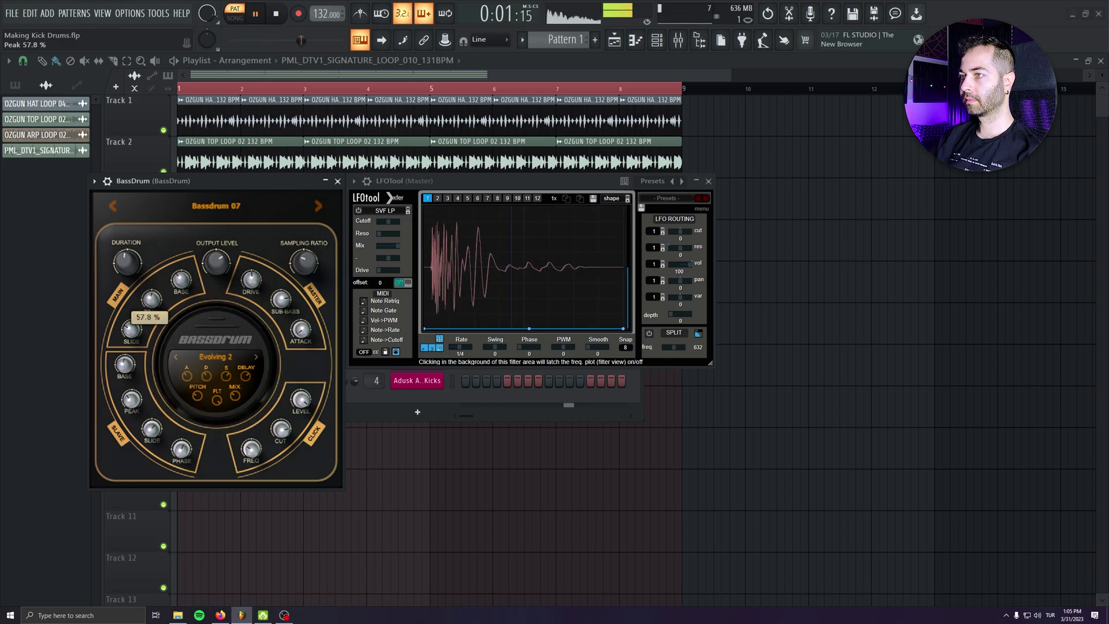
scroll(151, 298, up, 2)
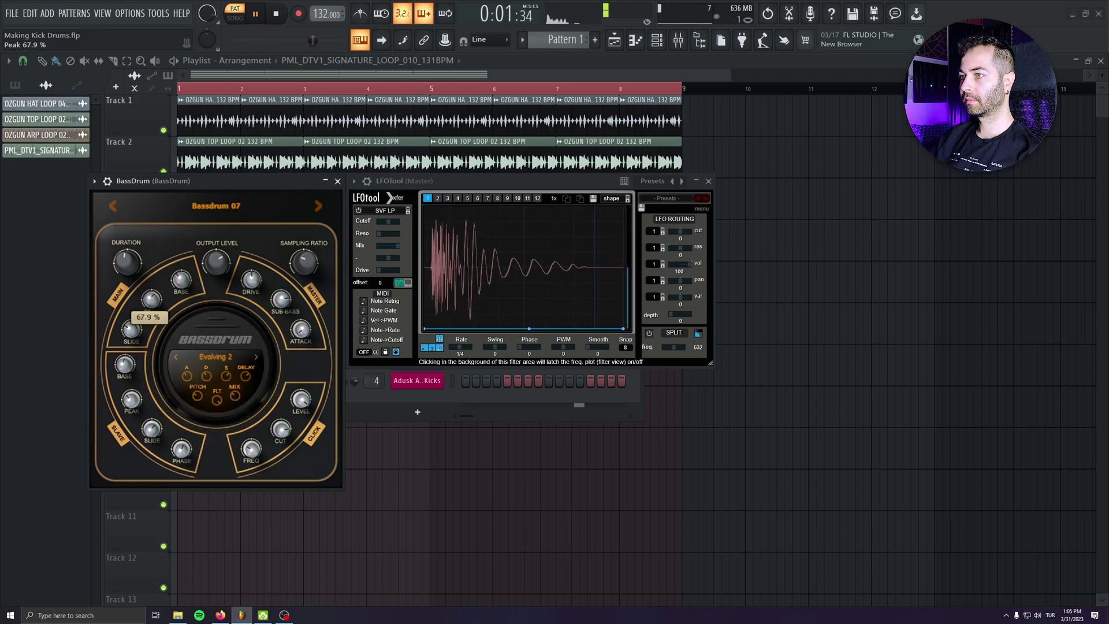
scroll(144, 301, up, 1)
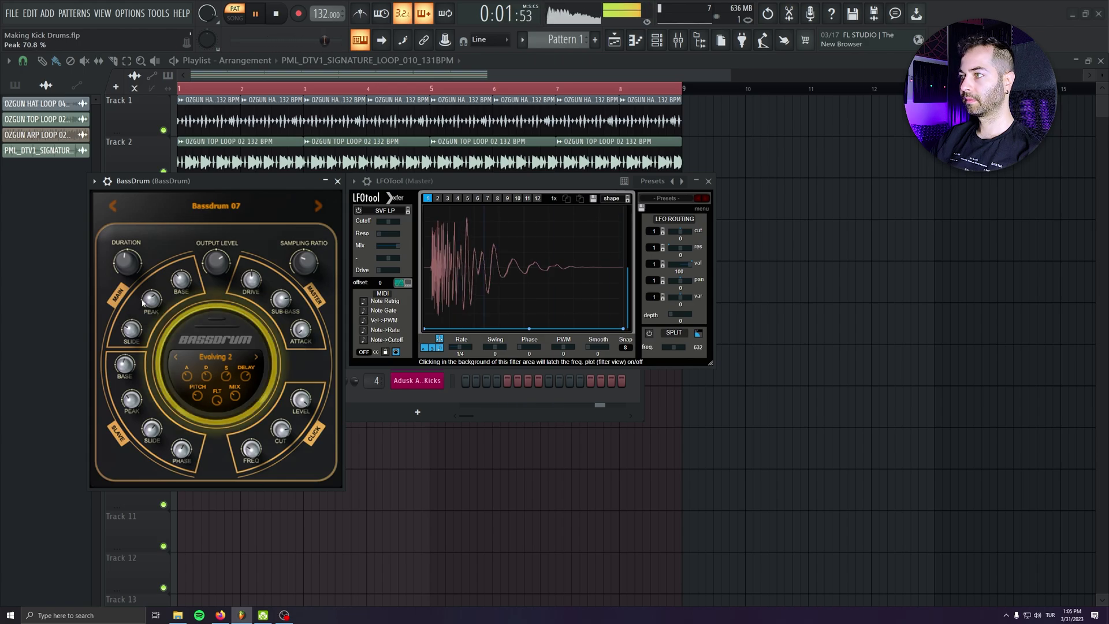
key(space)
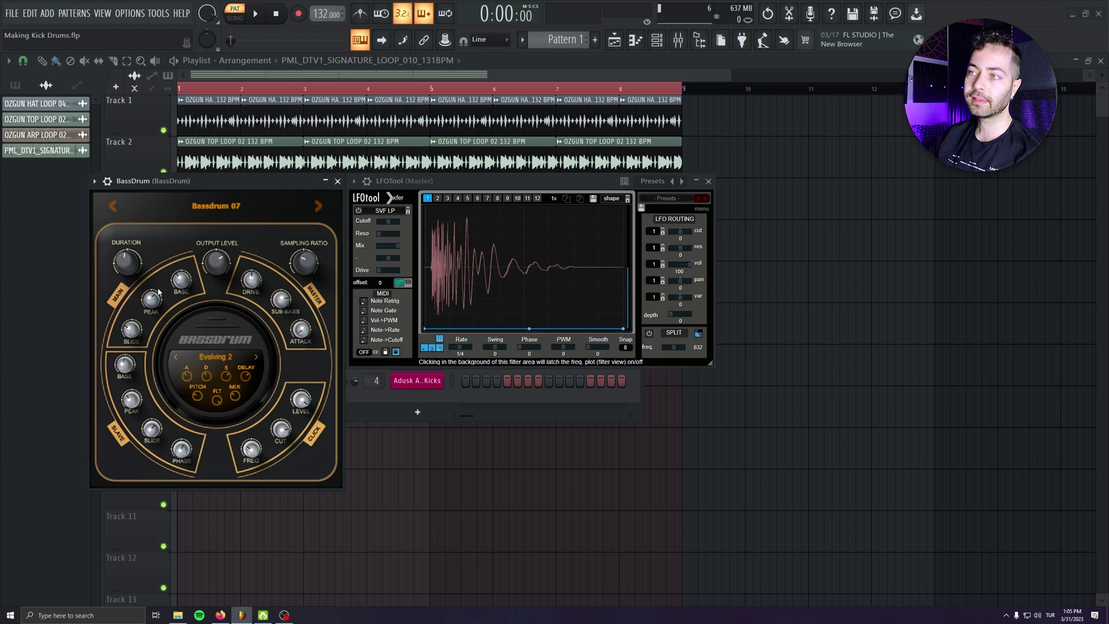
Readjust the Main section's Slide time and fine-tune its Peak around 65 % while auditioning the kick
click(136, 328)
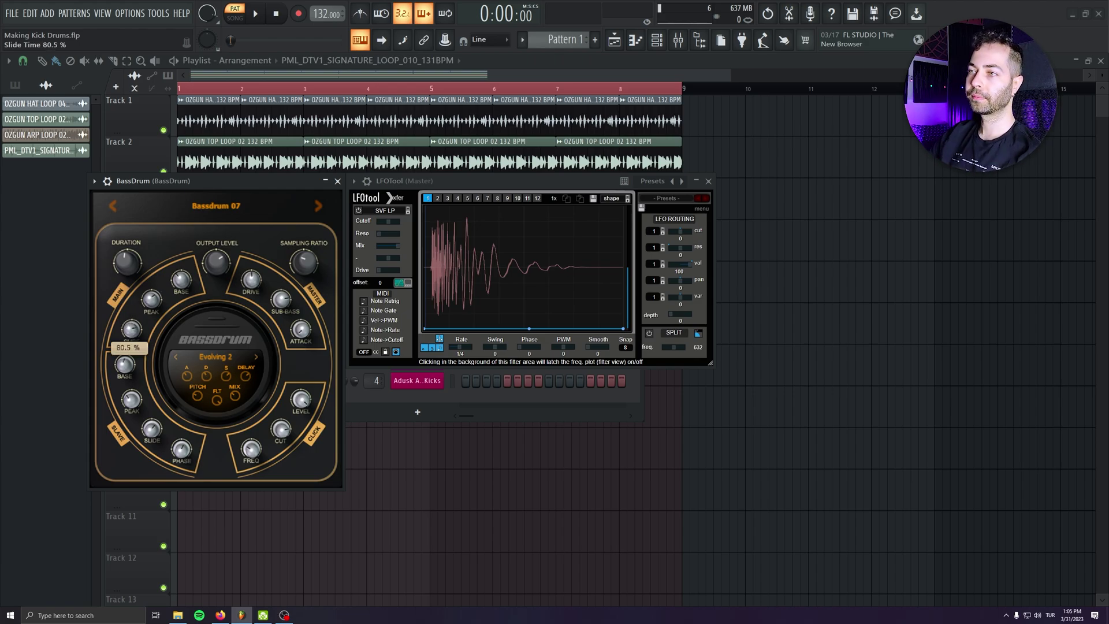
key(space)
drag(131, 329, 131, 355)
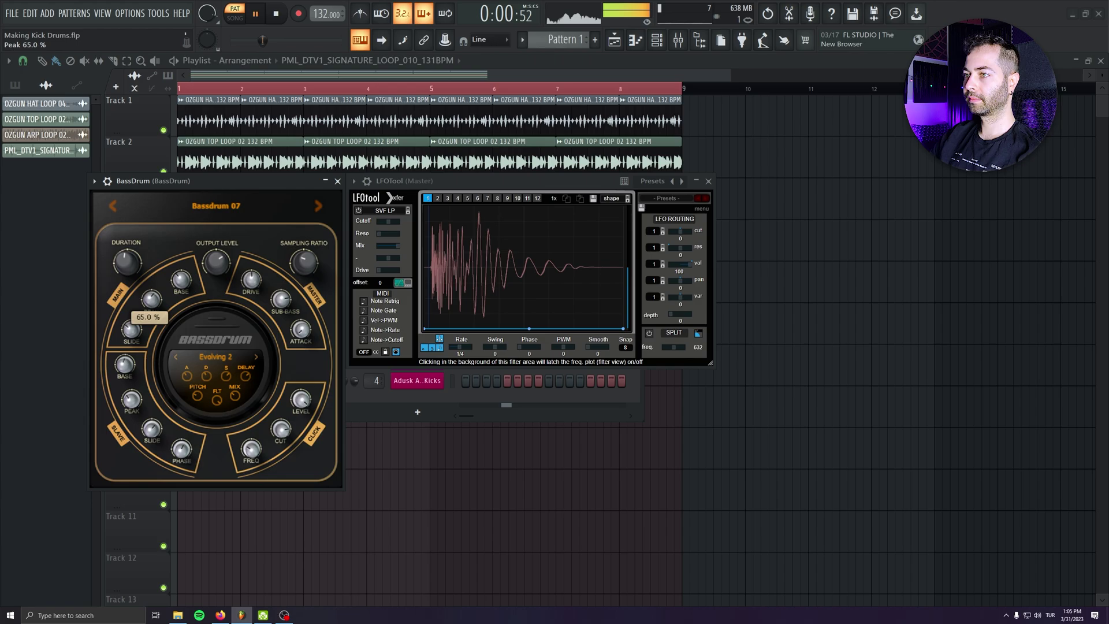
mouse_move(151, 299)
mouse_down()
mouse_move(131, 326)
mouse_move(152, 296)
mouse_up()
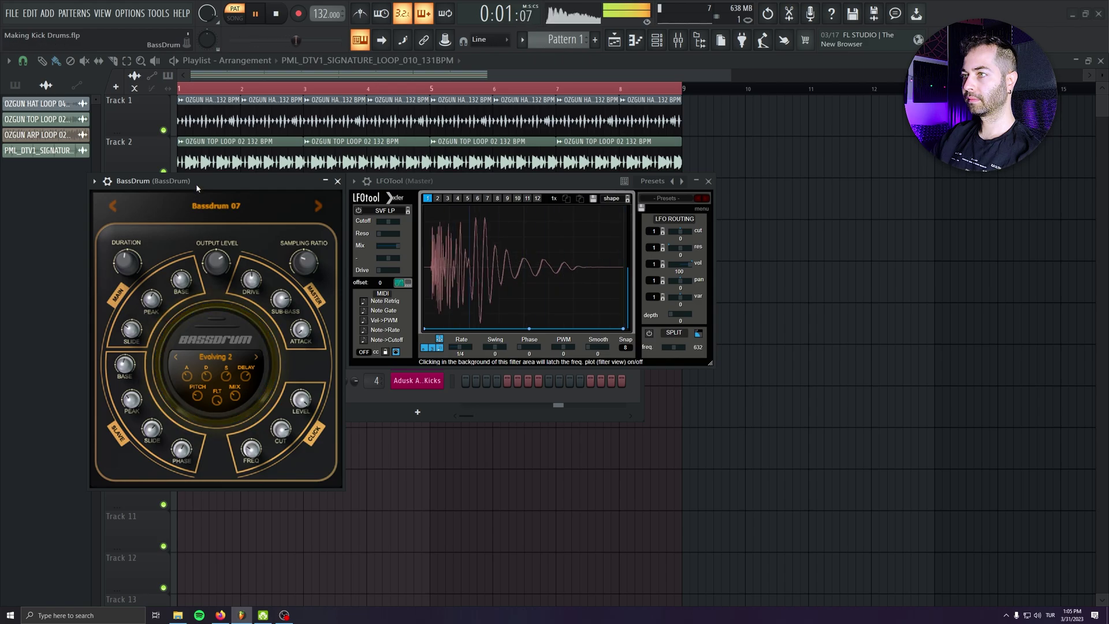
key(space)
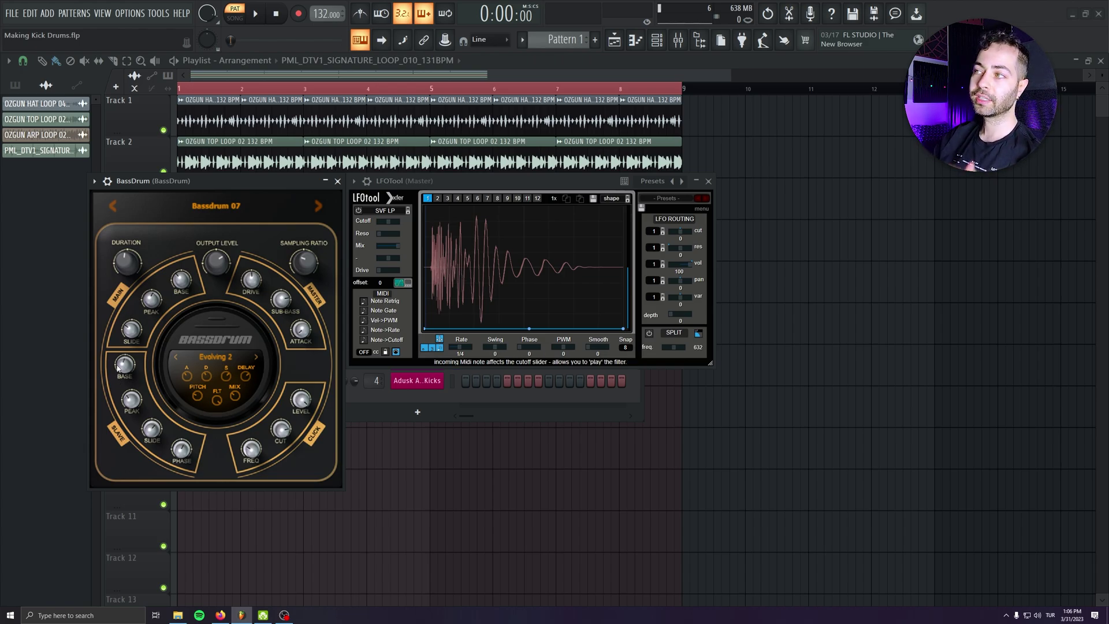
Adjust the Base and Phase in BassDrum's Slave section while the pattern plays
key(space)
drag(124, 365, 151, 412)
drag(184, 454, 188, 458)
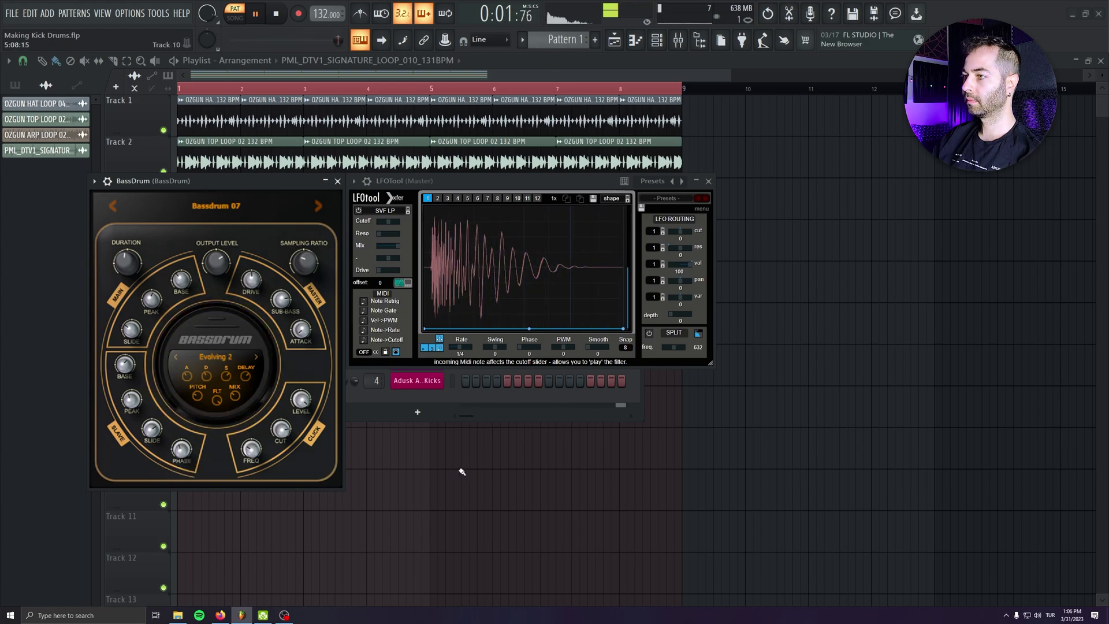
key(space)
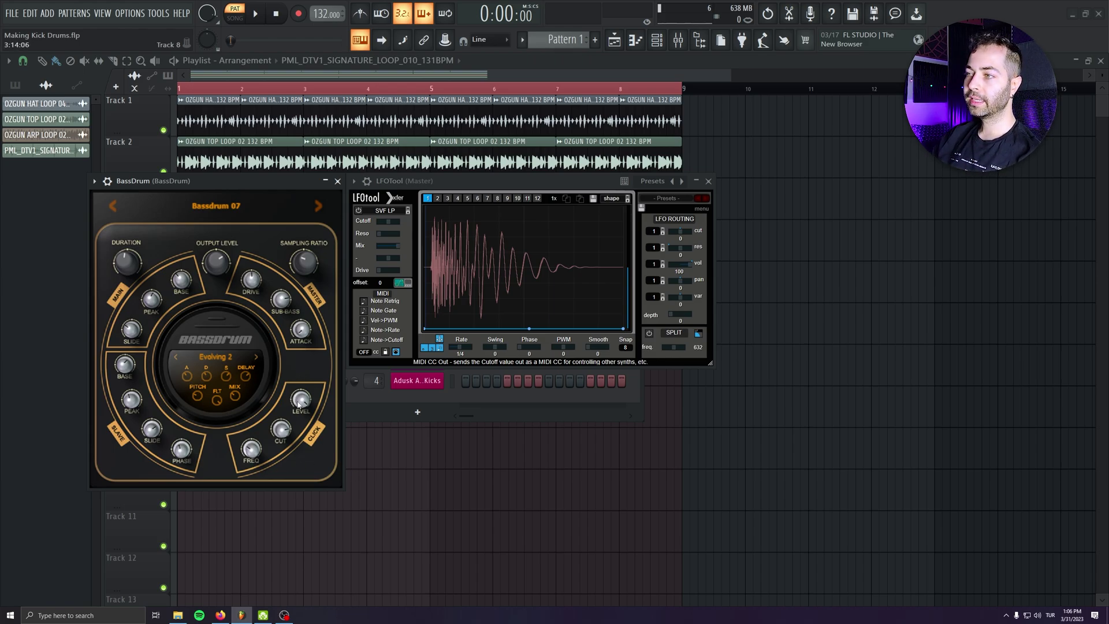
Audition the Click section during playback, trying Level between 4.5 % and 100 % and Cut up to 100 %
drag(298, 404, 300, 369)
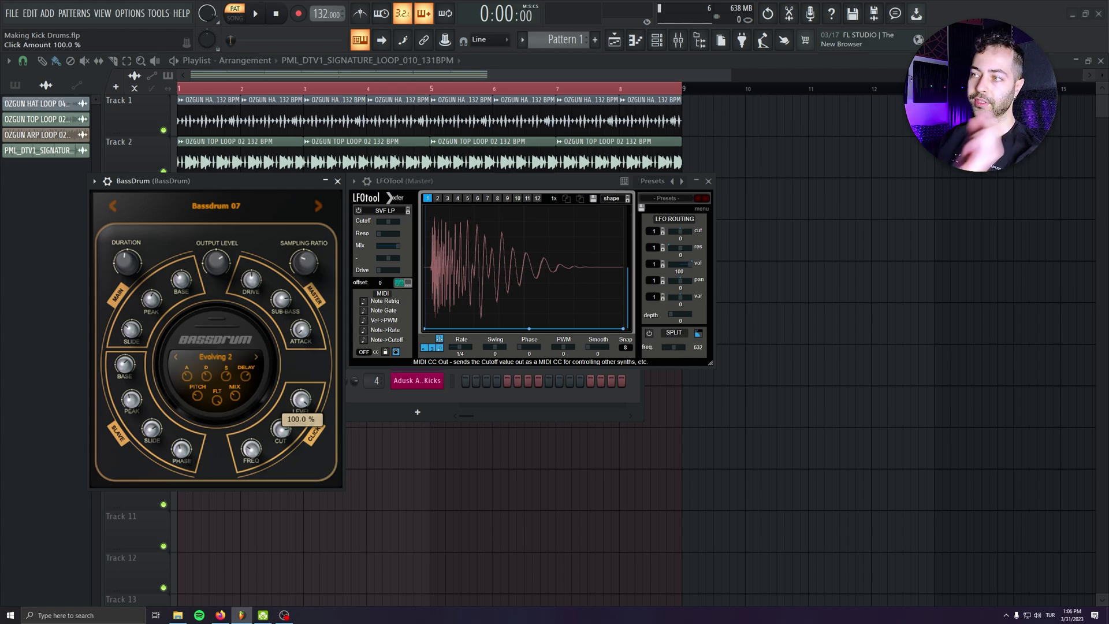
click(252, 454)
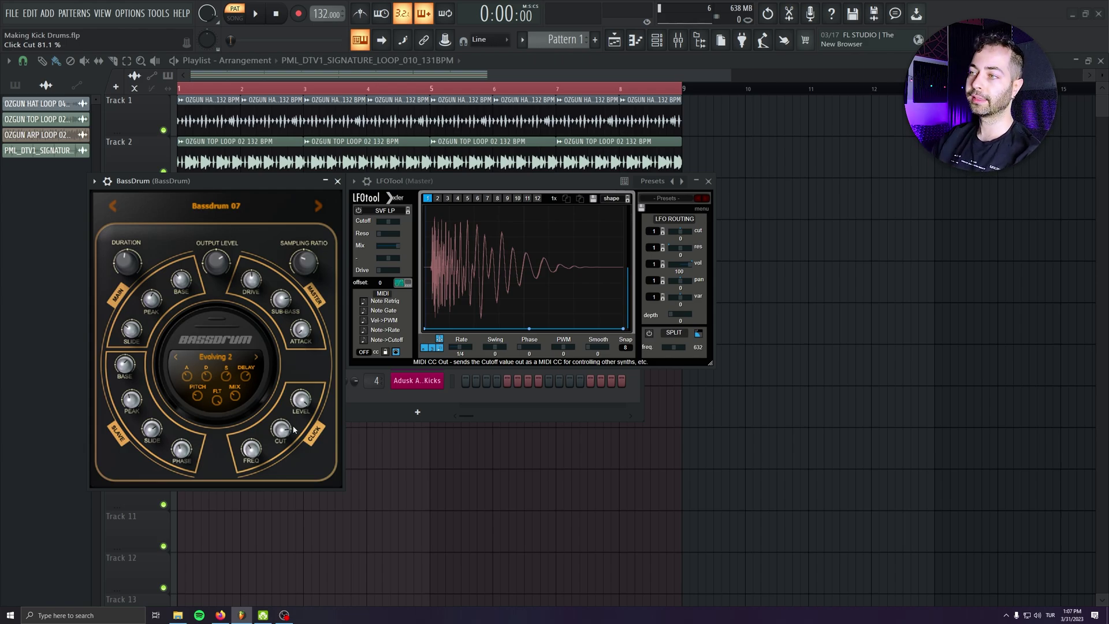
key(space)
click(300, 400)
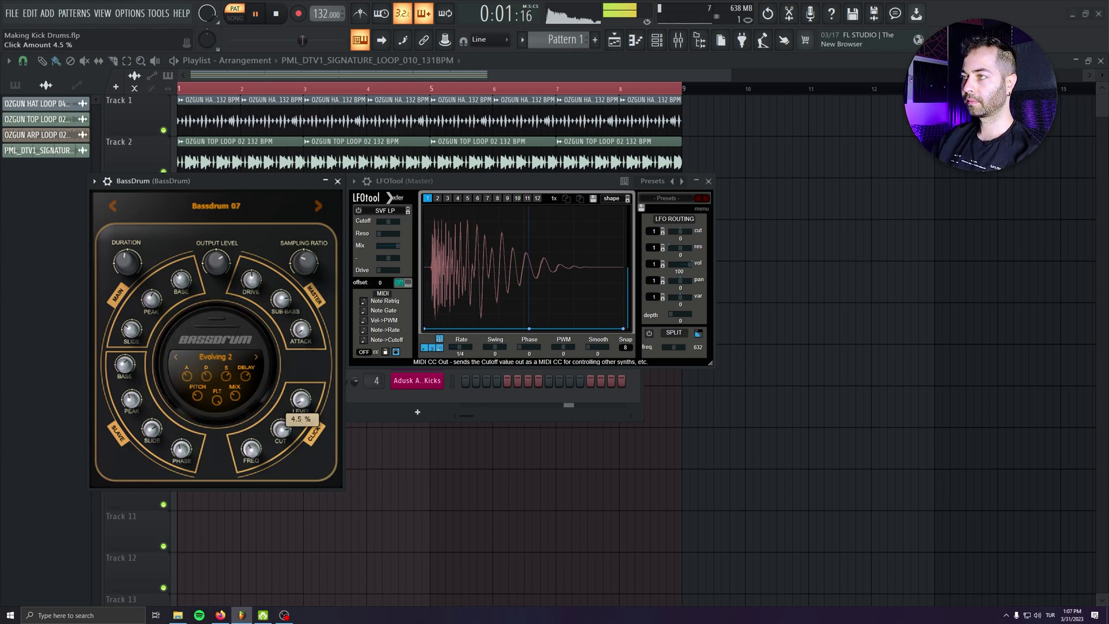
click(281, 429)
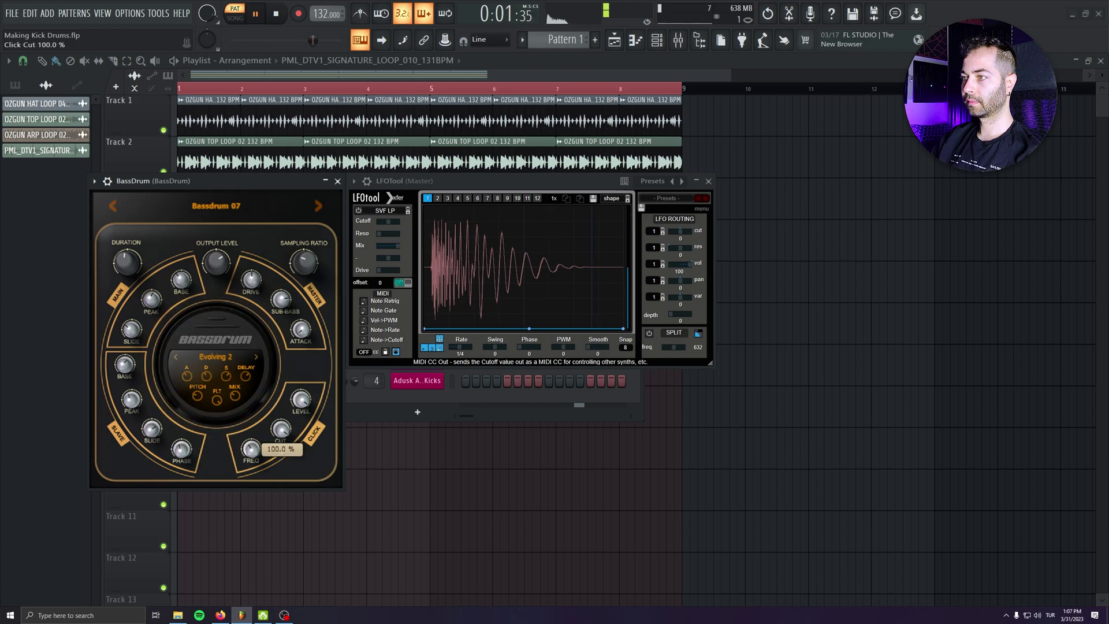
drag(281, 428, 281, 383)
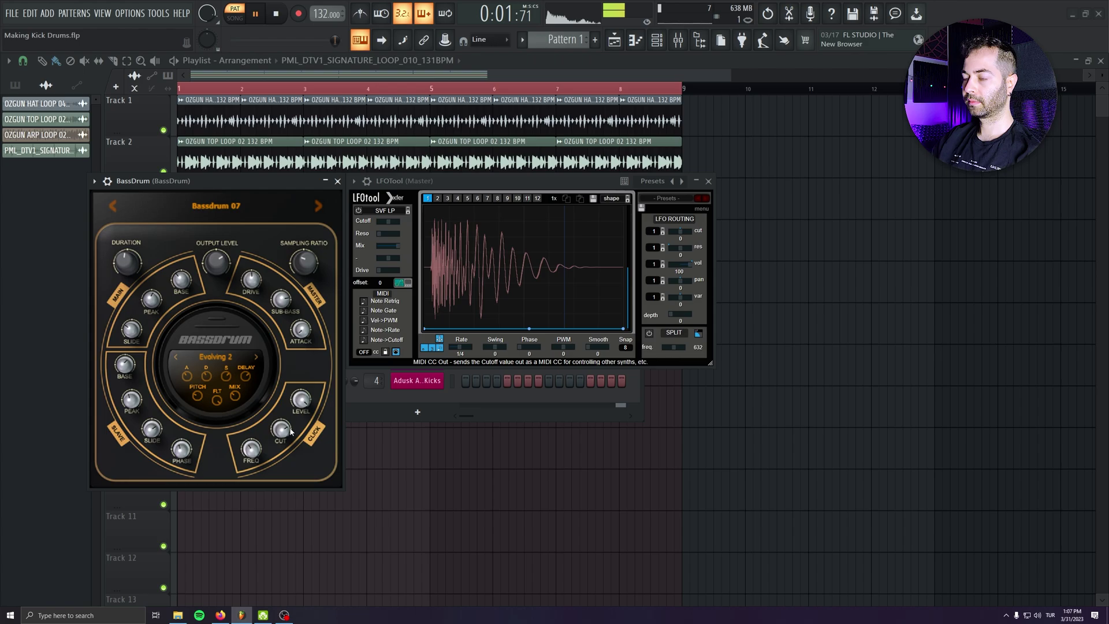
key(space)
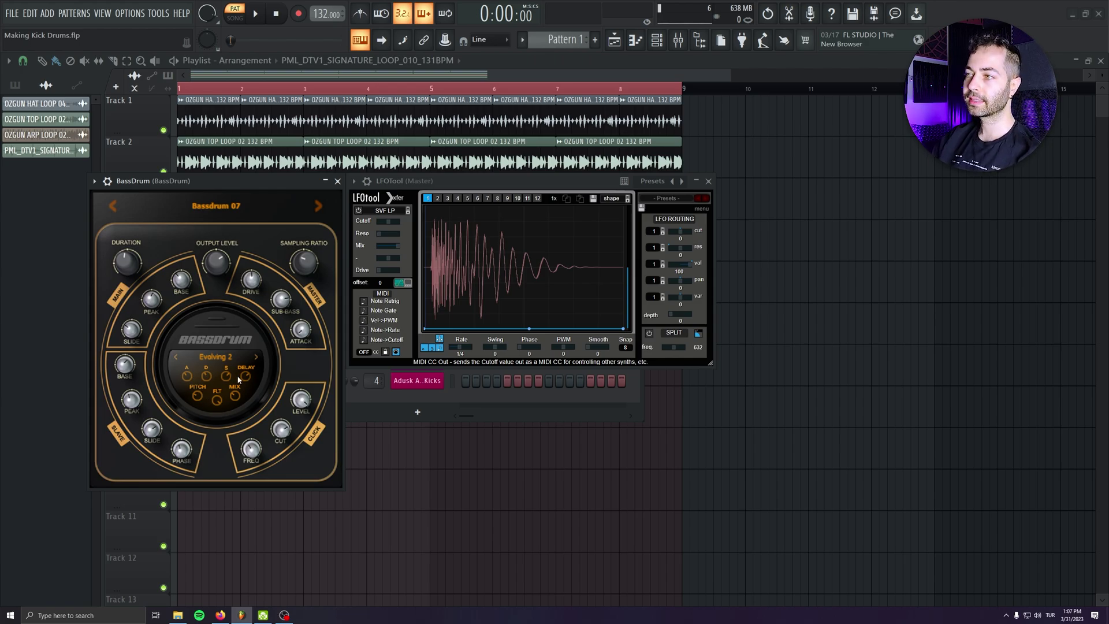
Look through BassDrum's noise sample library and set the noise Mix to 18.2 %
click(230, 359)
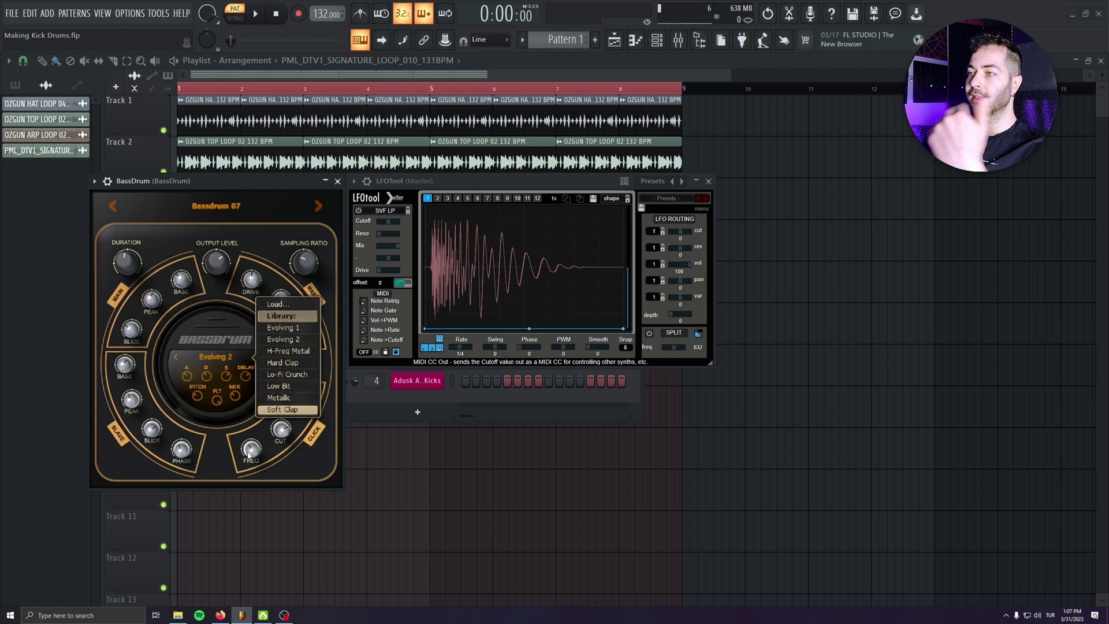
click(223, 450)
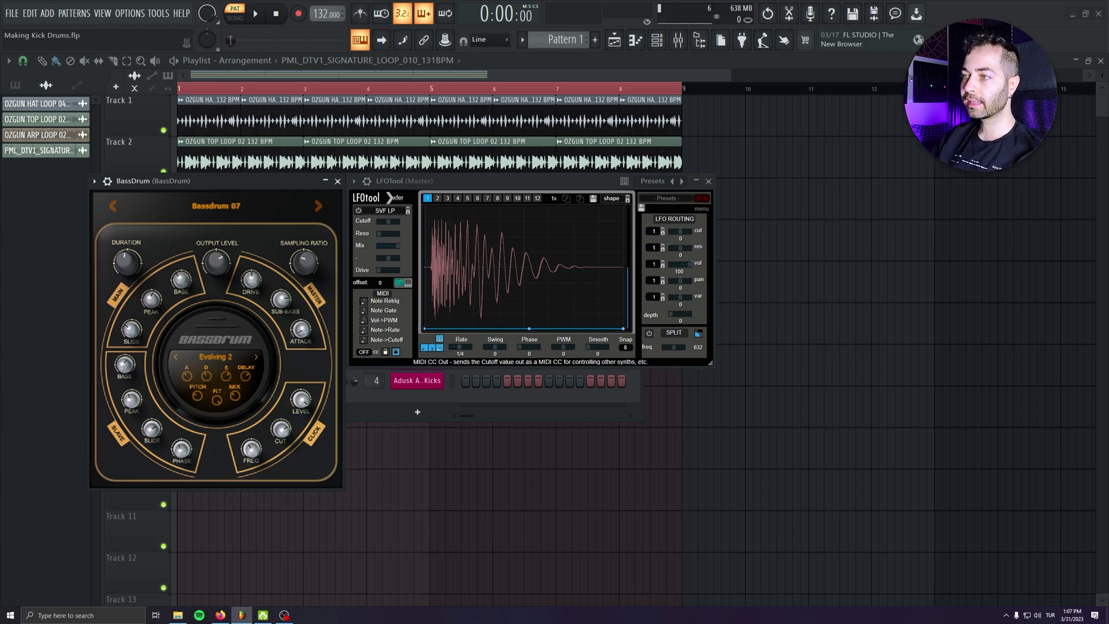
mouse_move(234, 395)
drag(234, 395, 235, 431)
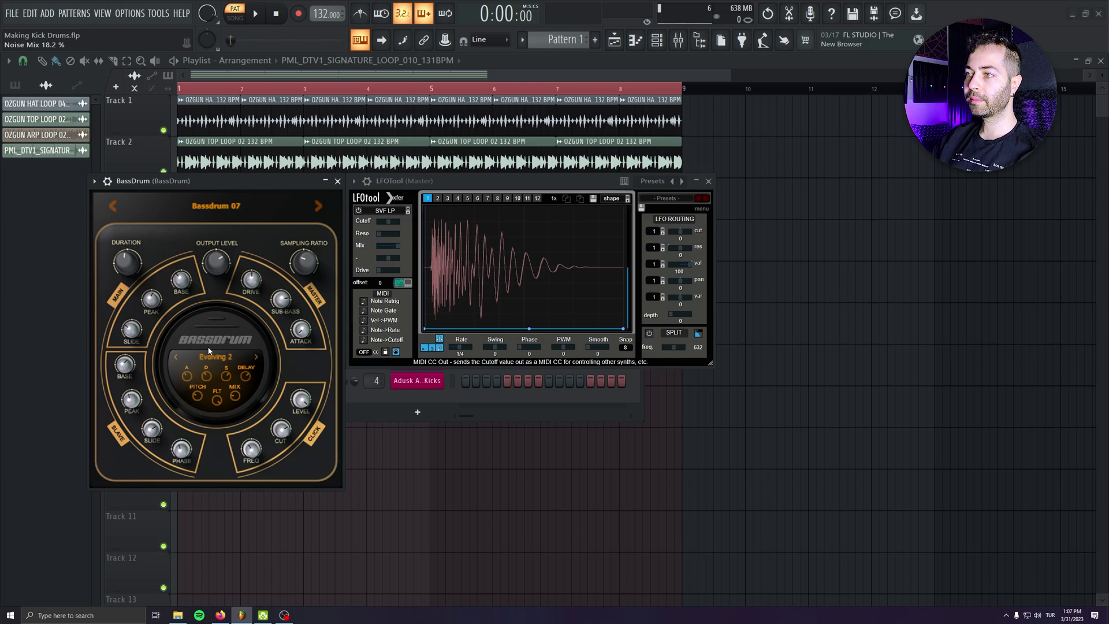
click(210, 356)
click(222, 340)
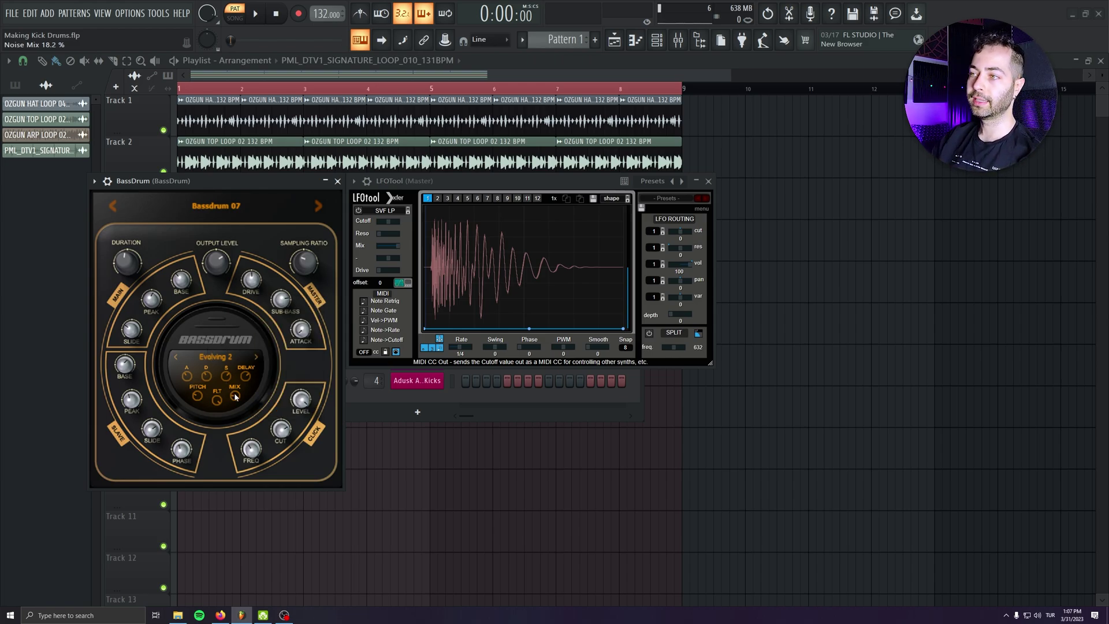
Audition the Evolving 2 noise at different Mix amounts, up to 100 %
drag(235, 396, 235, 404)
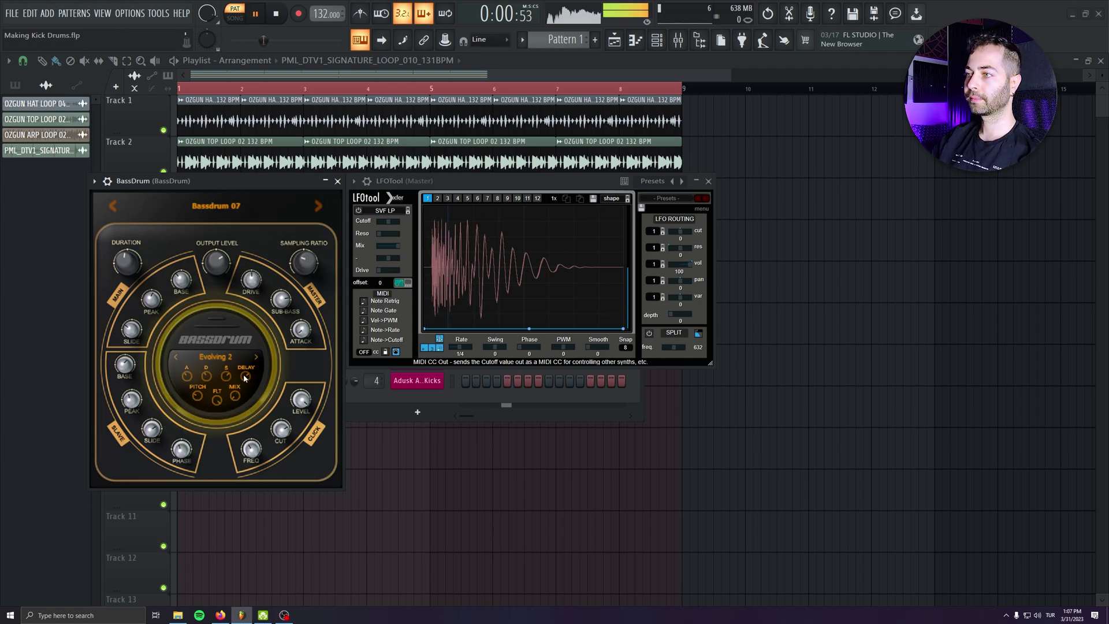
drag(235, 396, 235, 364)
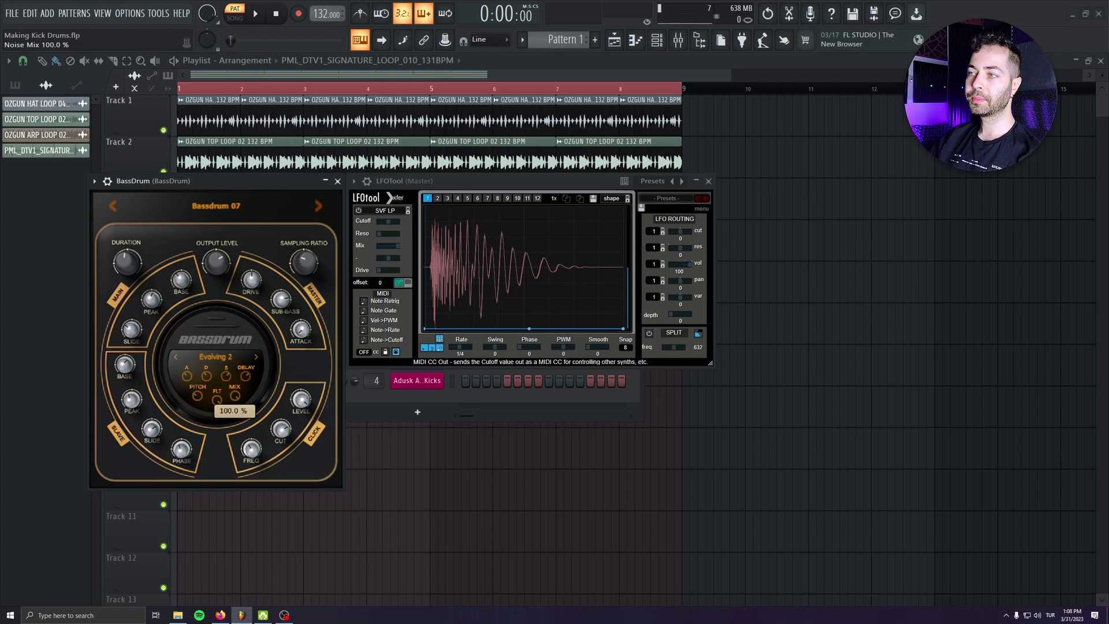
key(space)
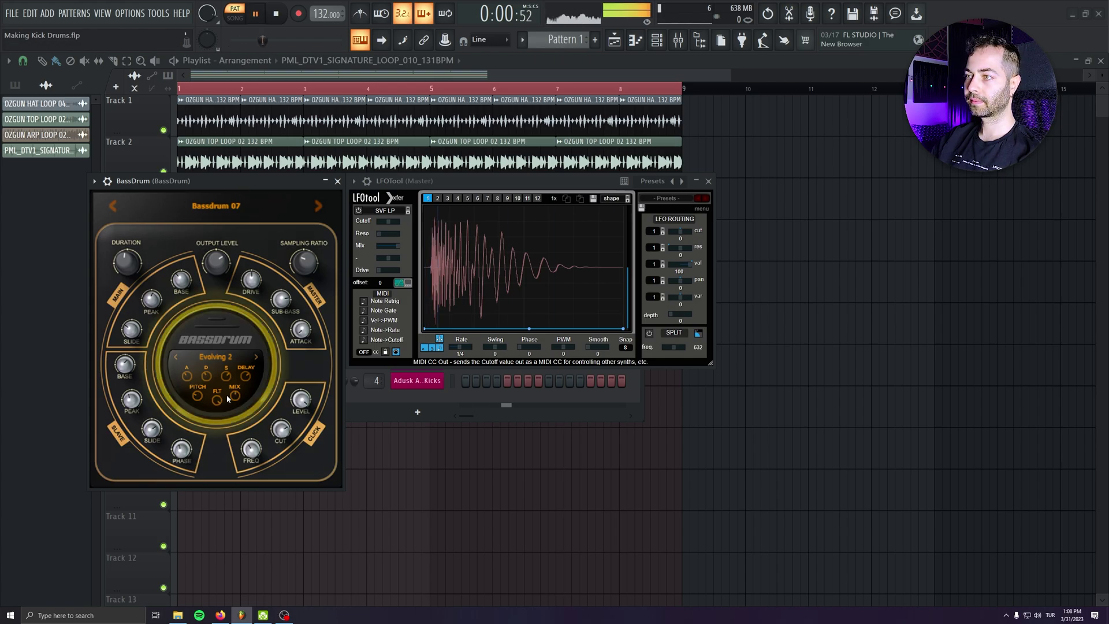
drag(234, 396, 253, 369)
Switch the noise sample to H-Freq Metal, lower its Mix and stop playback
click(256, 357)
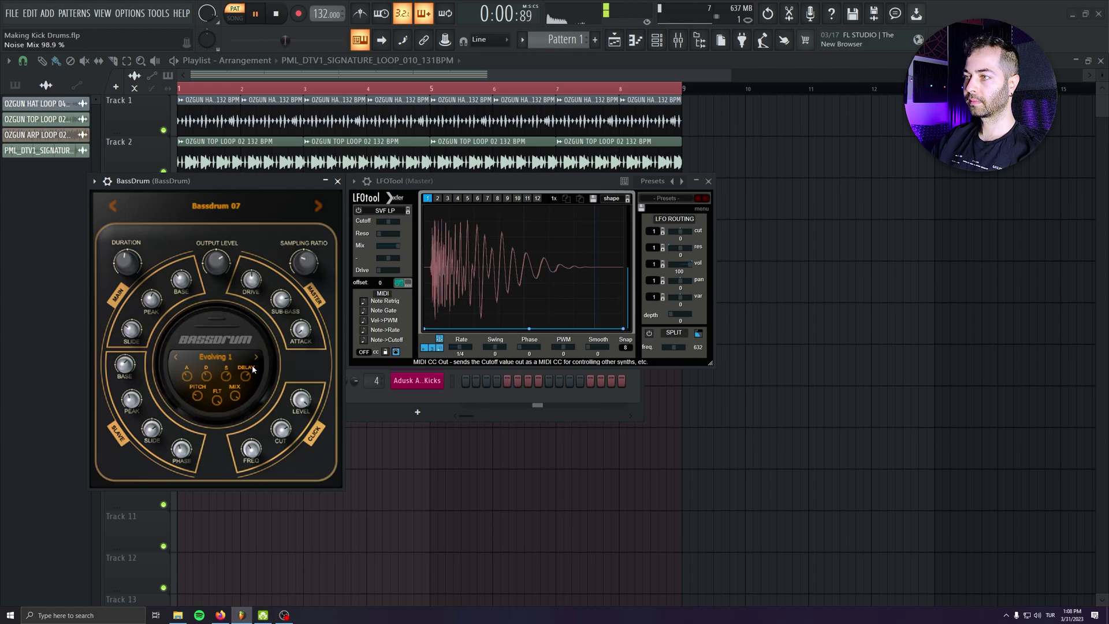
click(256, 357)
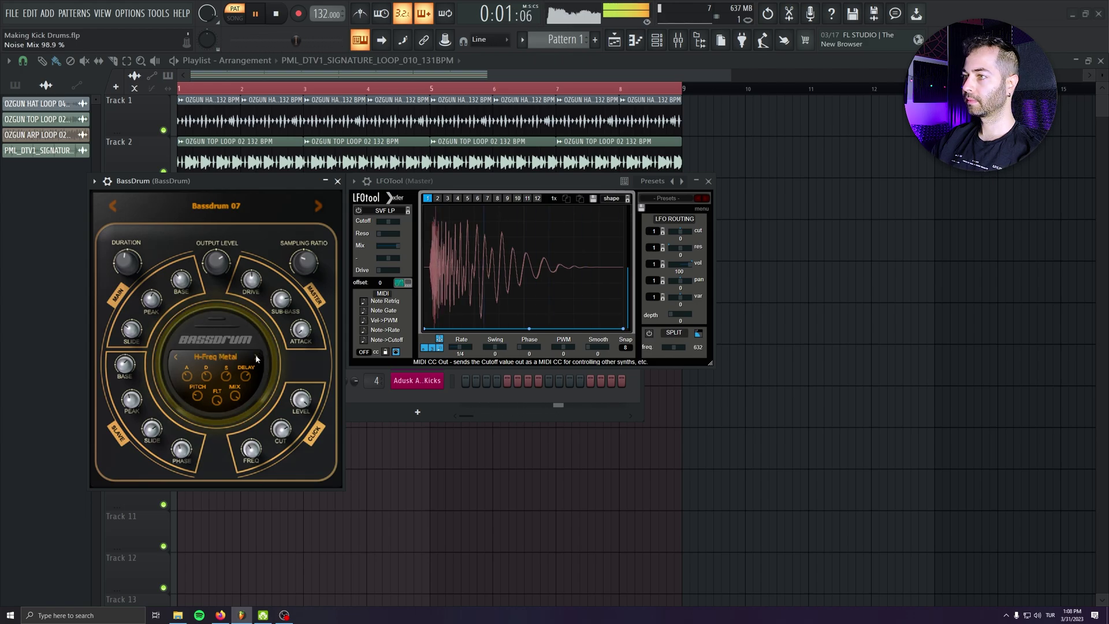
drag(234, 396, 234, 435)
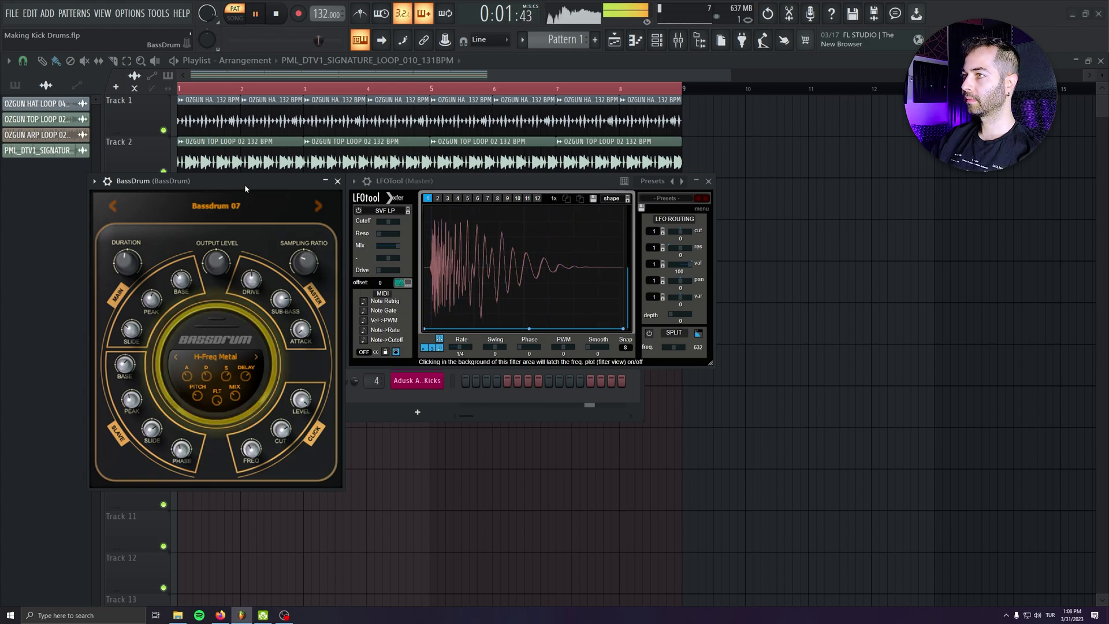
key(space)
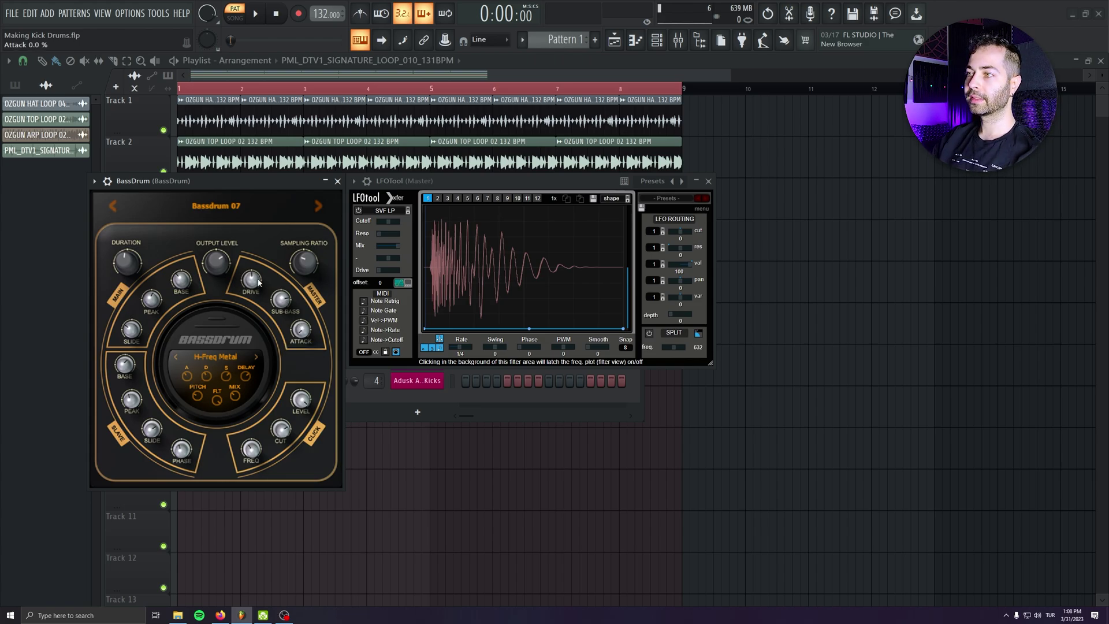
Set the Master section's Drive to about 70 % and adjust Sub-Bass and Attack during playback
key(space)
mouse_move(251, 281)
mouse_down()
mouse_move(251, 249)
mouse_move(251, 259)
mouse_up()
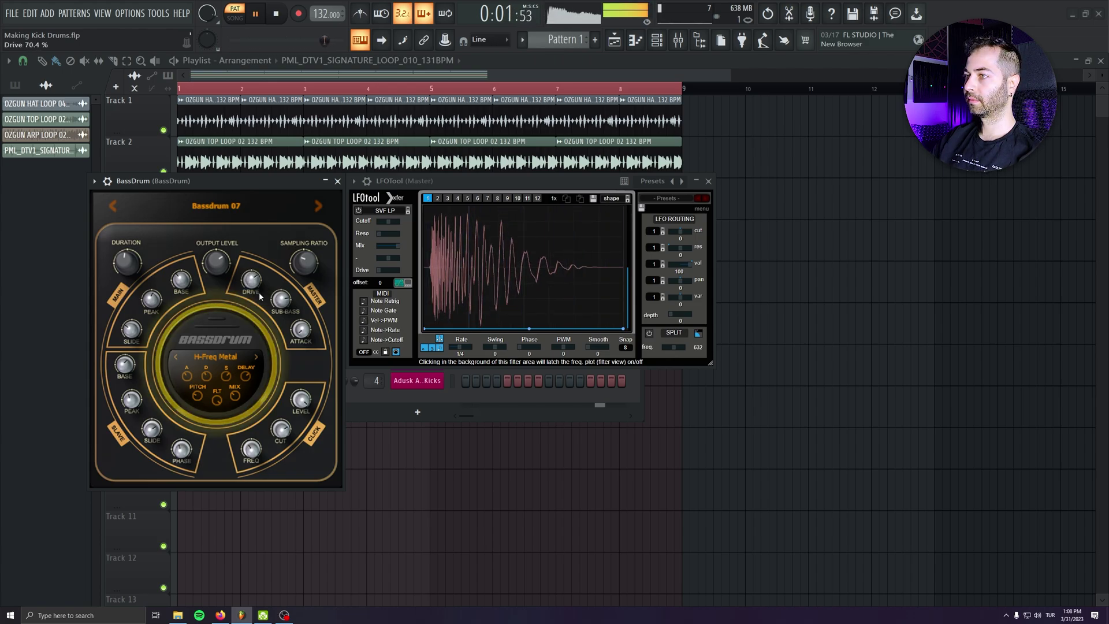
mouse_move(281, 299)
mouse_down()
mouse_move(281, 339)
mouse_move(282, 293)
mouse_up()
click(300, 330)
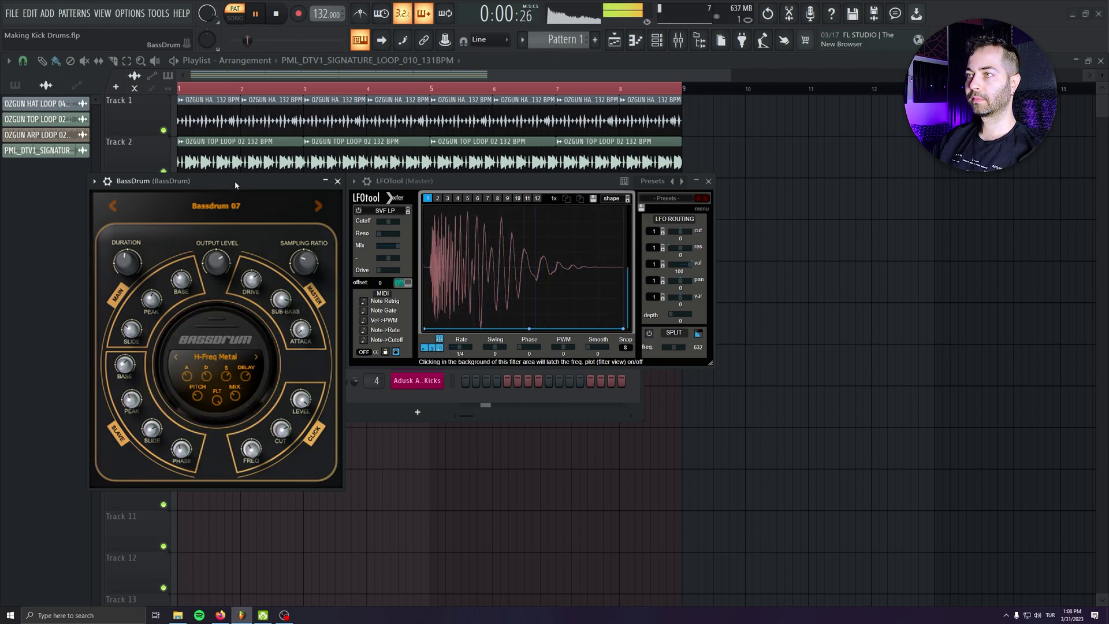
key(space)
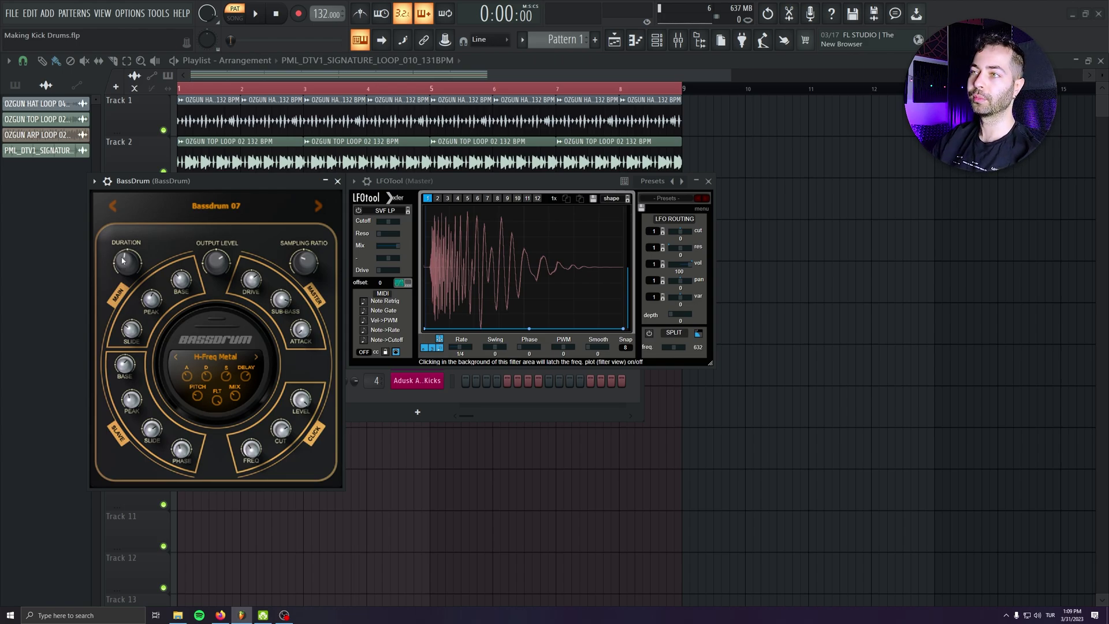
Lengthen the kick's tail with BassDrum's Duration and audition the result in pattern mode
key(space)
drag(123, 260, 123, 256)
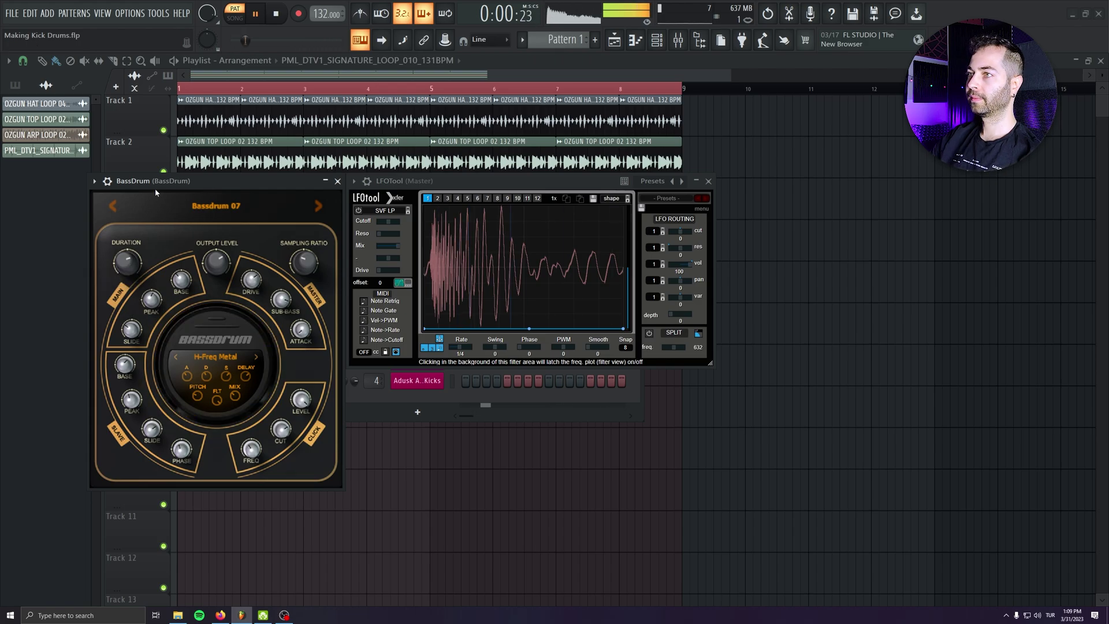
key(space)
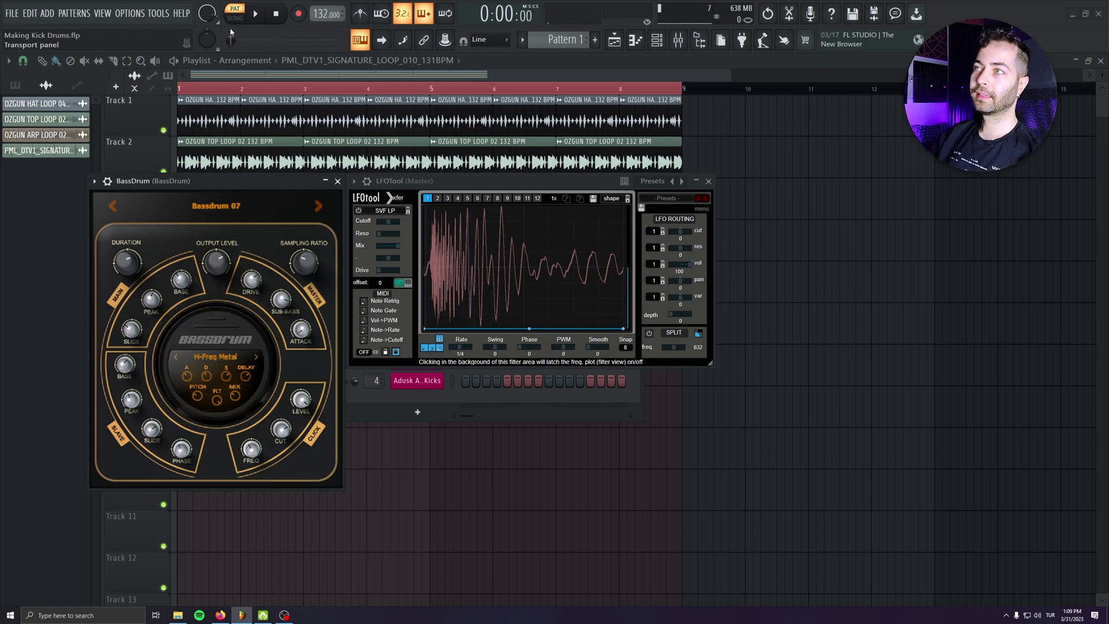
drag(125, 265, 123, 270)
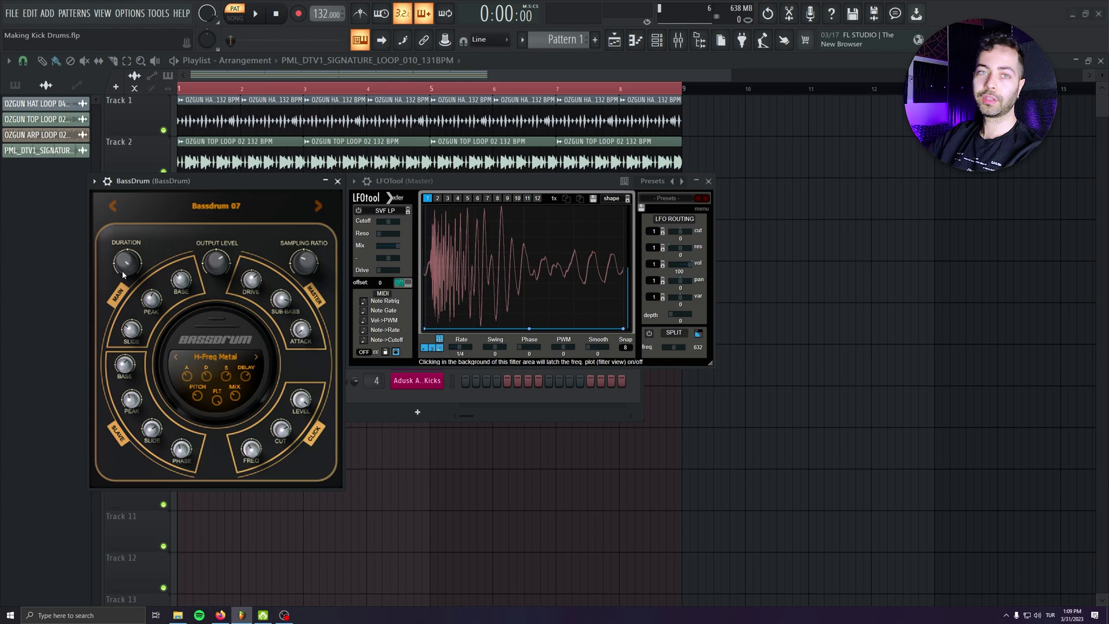
key(space)
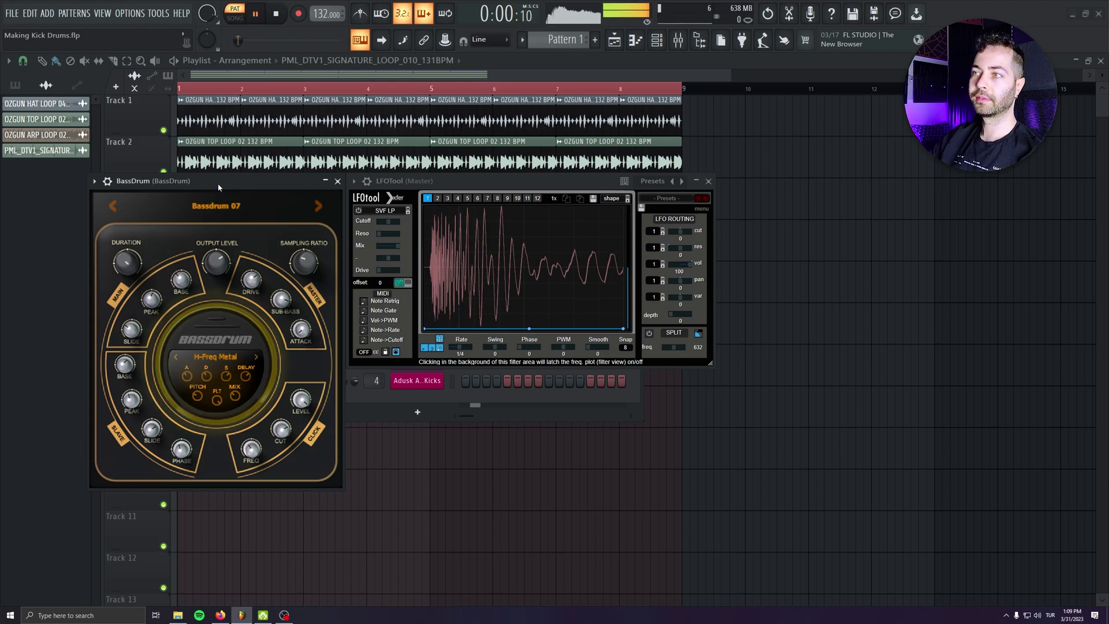
Shorten the kick by setting BassDrum's Duration to about 48 % and audition it
key(space)
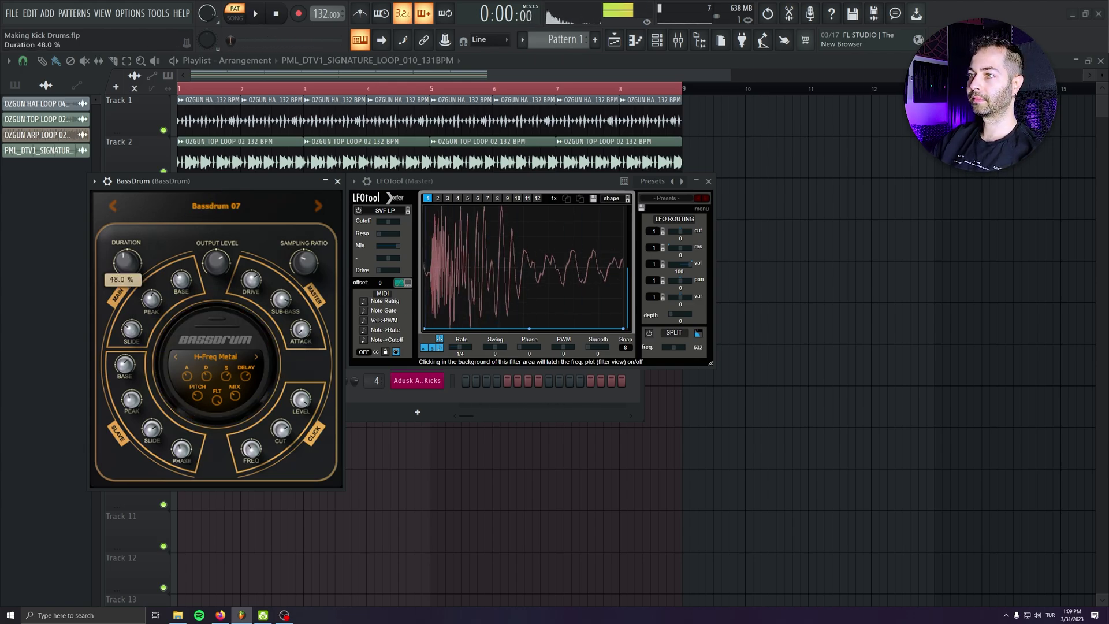
key(space)
drag(126, 263, 125, 283)
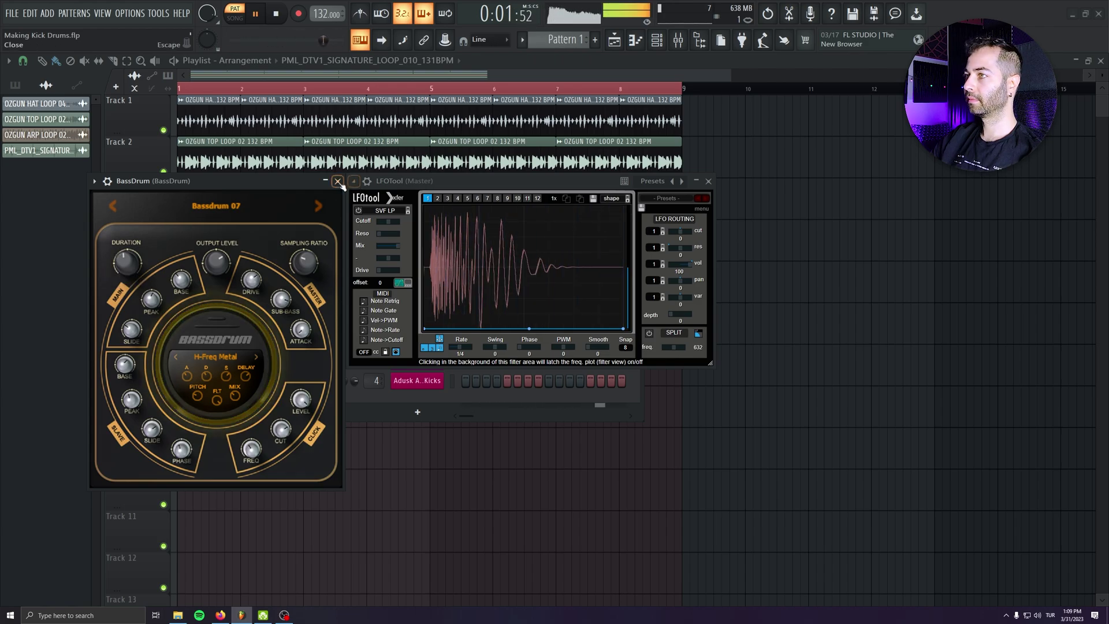
Play the whole arrangement in song mode and lower the BassDrum mixer track to about -3.2 dB
click(337, 181)
click(163, 296)
key(l)
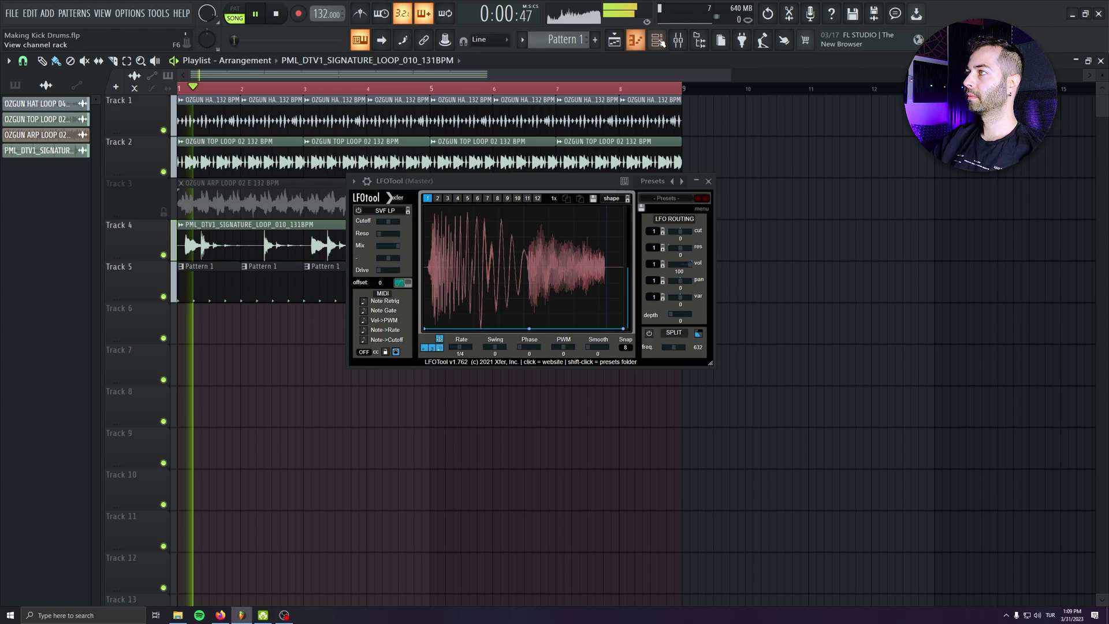
click(678, 39)
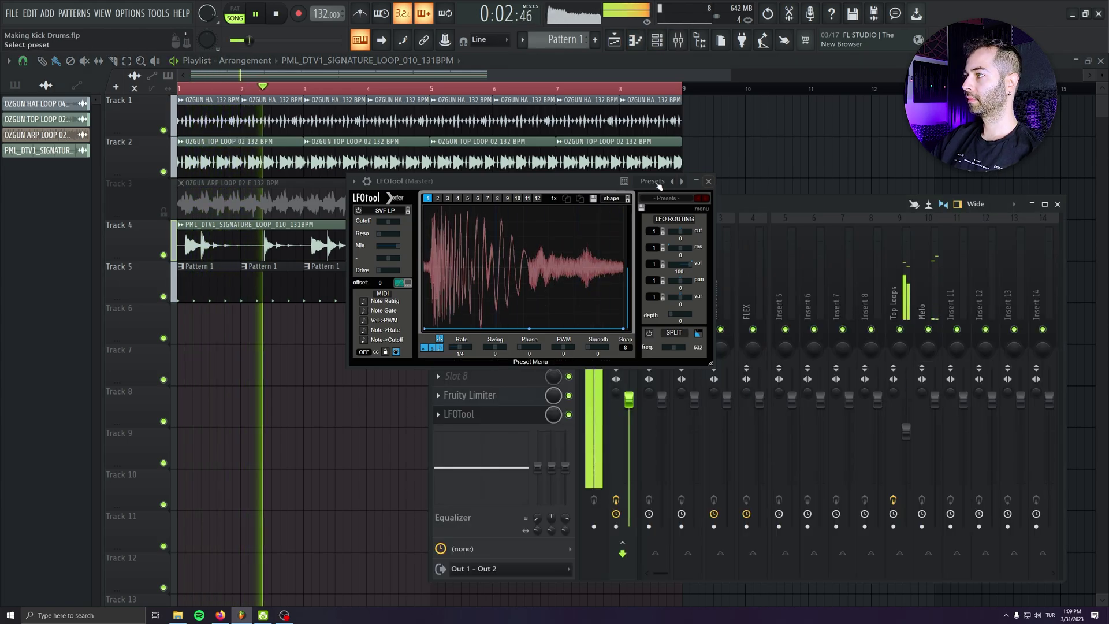
drag(594, 182, 263, 379)
drag(664, 398, 663, 417)
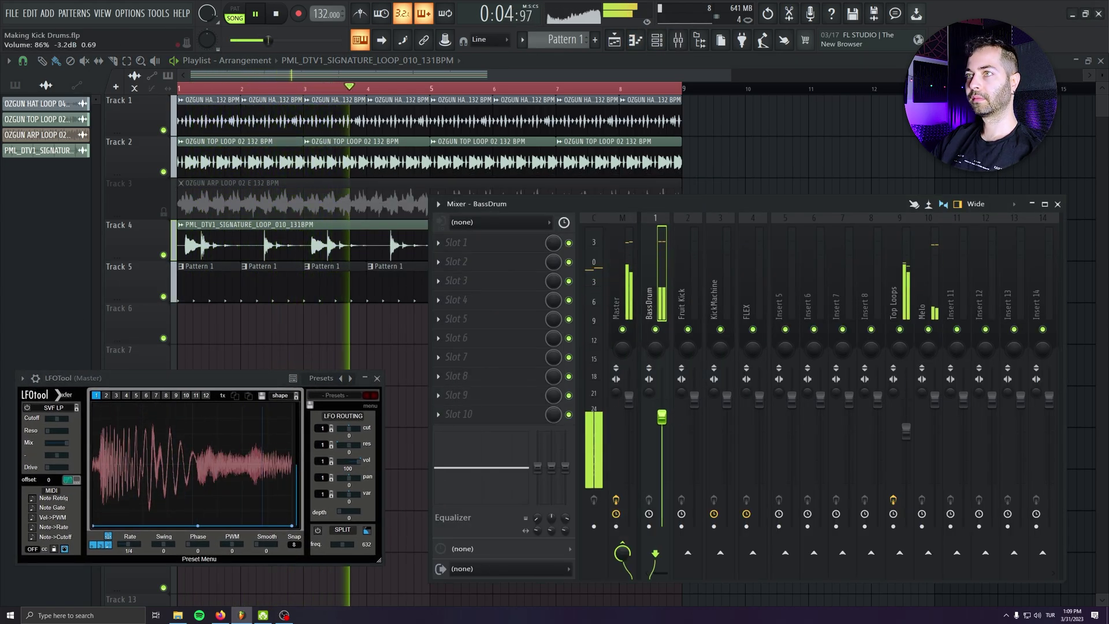
Stop playback and insert FabFilter Pro-Q 3 in the first effect slot of the BassDrum mixer track
click(676, 41)
key(space)
click(670, 43)
click(522, 250)
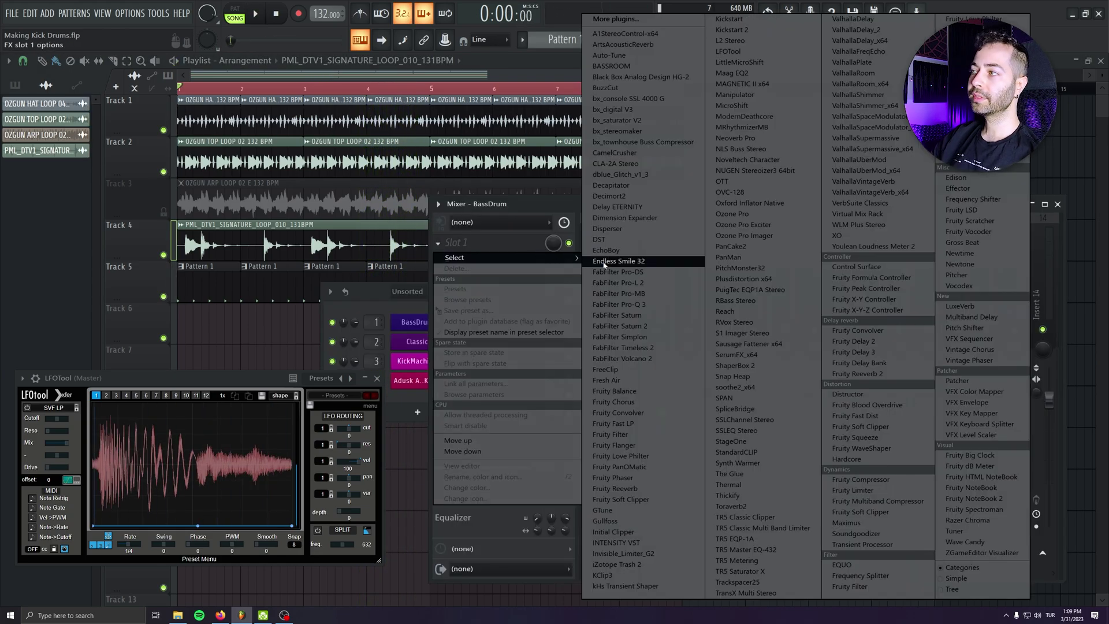
click(613, 304)
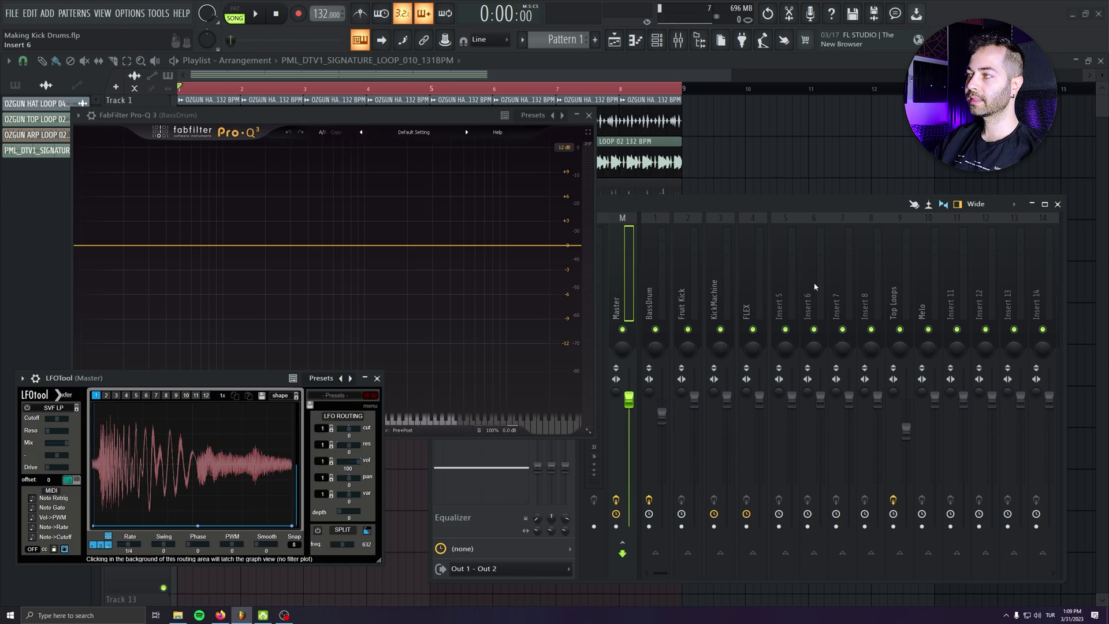
Cut the kick by about 7.5 dB near 331 Hz with a bell band, narrowing its Q to about 2.5
click(235, 245)
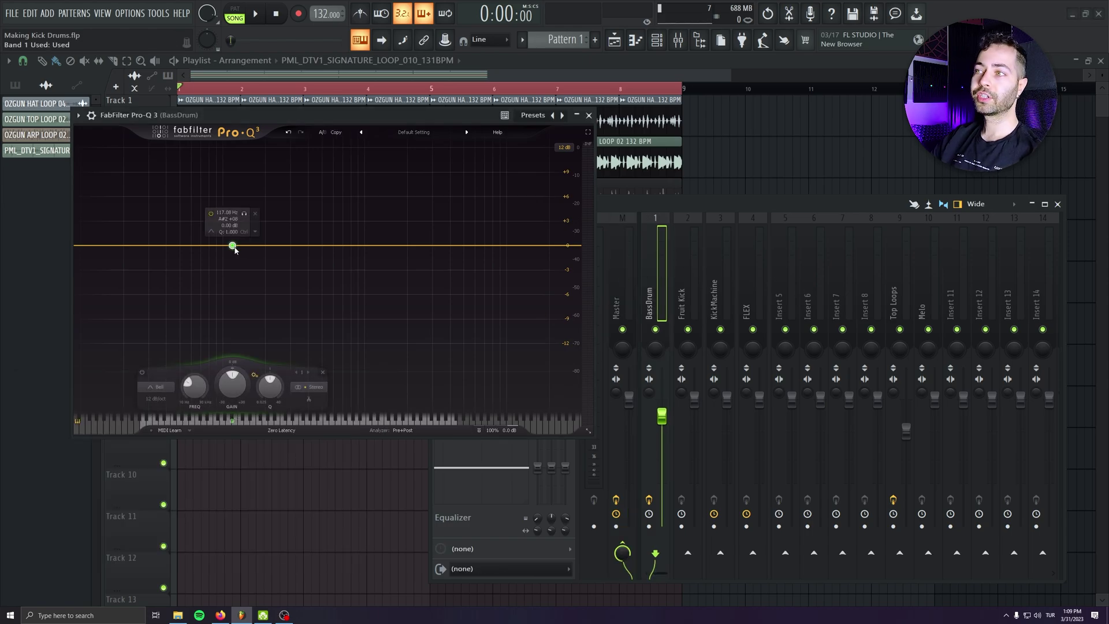
drag(235, 246, 300, 306)
scroll(293, 299, up, 3)
key(space)
scroll(292, 327, up, 2)
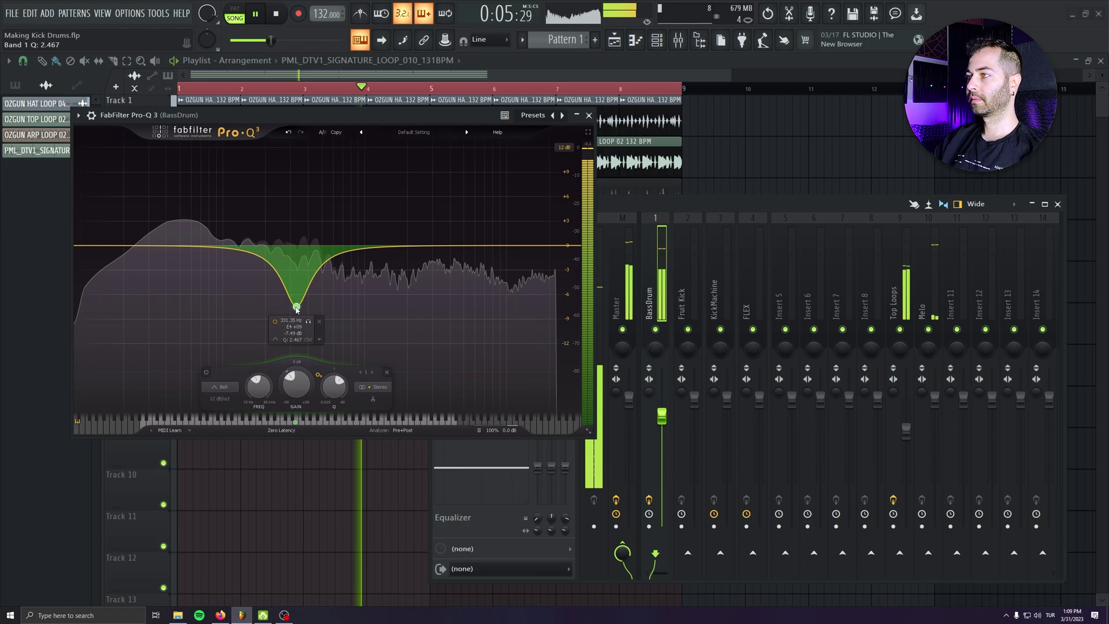
Add a 12 dB/oct high cut near 20 kHz and a slight bell dip near 6.7 kHz, checking the kick in solo
double_click(549, 248)
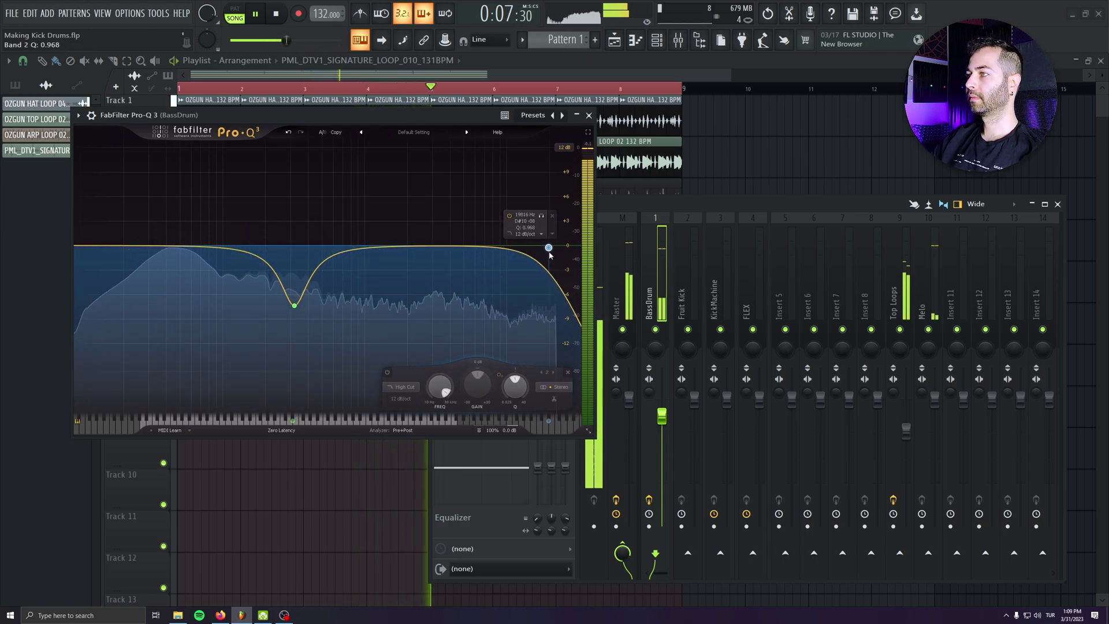
mouse_move(475, 249)
mouse_down()
mouse_move(476, 278)
mouse_move(482, 257)
mouse_up()
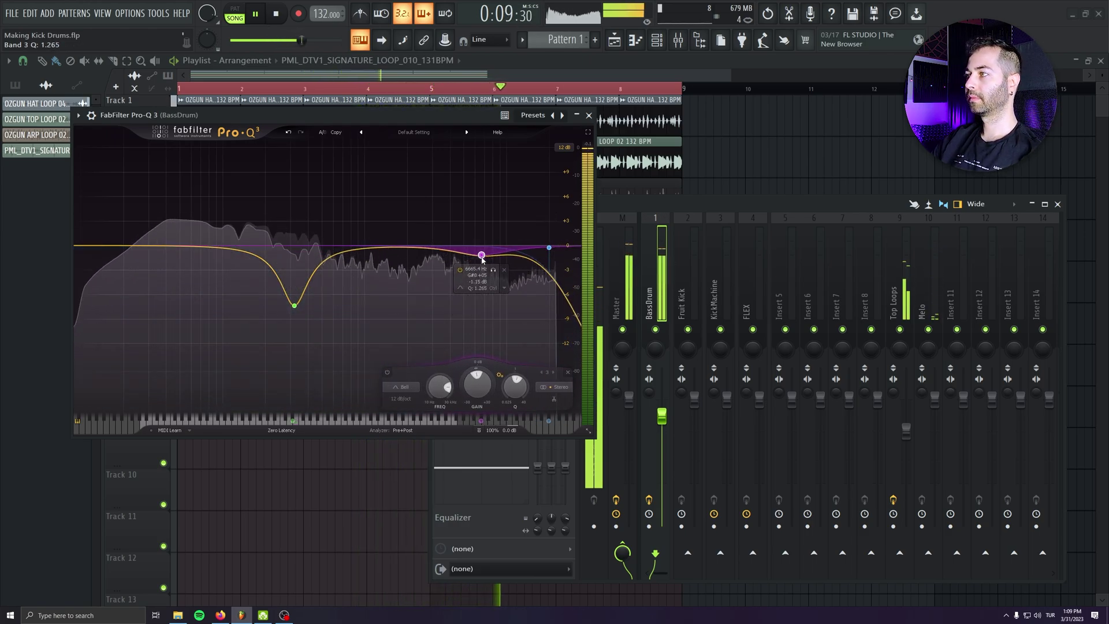
right_click(655, 329)
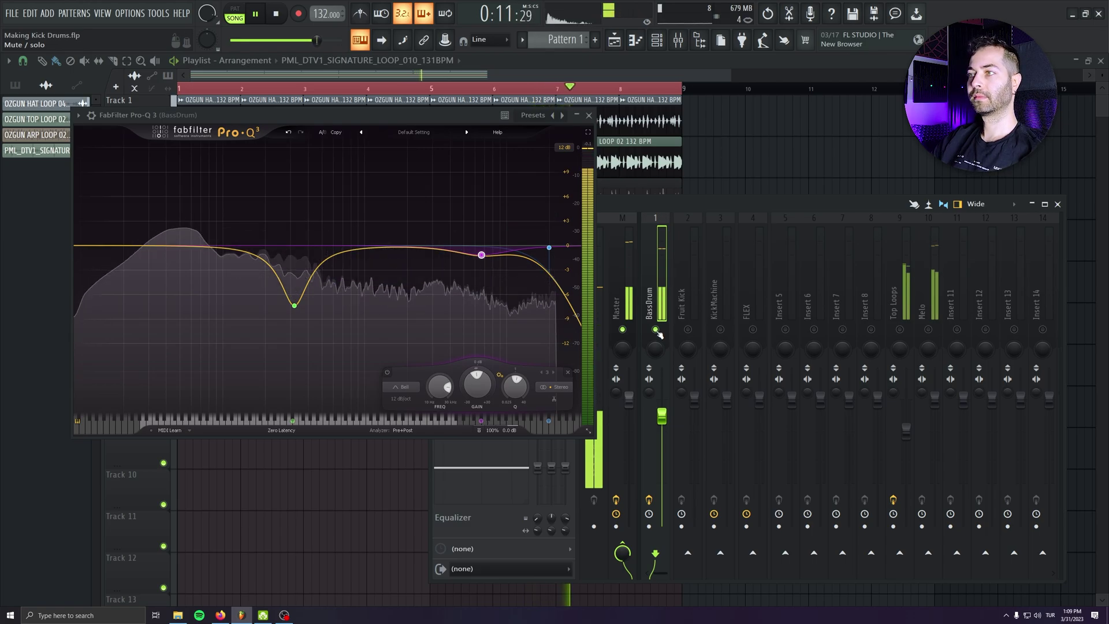
key(space)
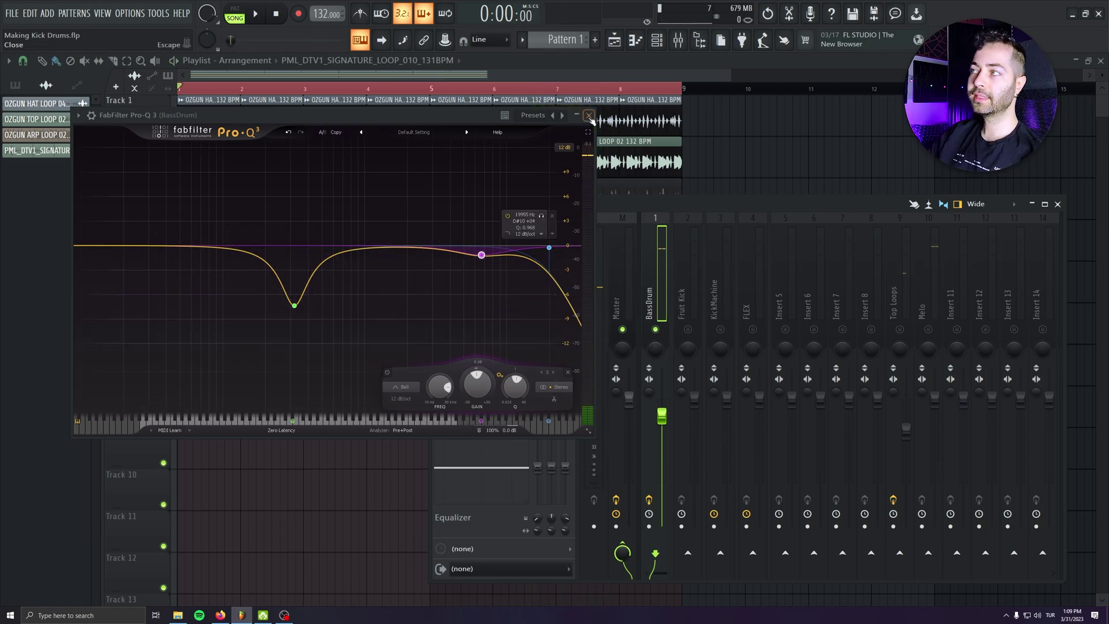
click(589, 115)
Reopen the BassDrum plugin and look through its noise sample library
click(376, 298)
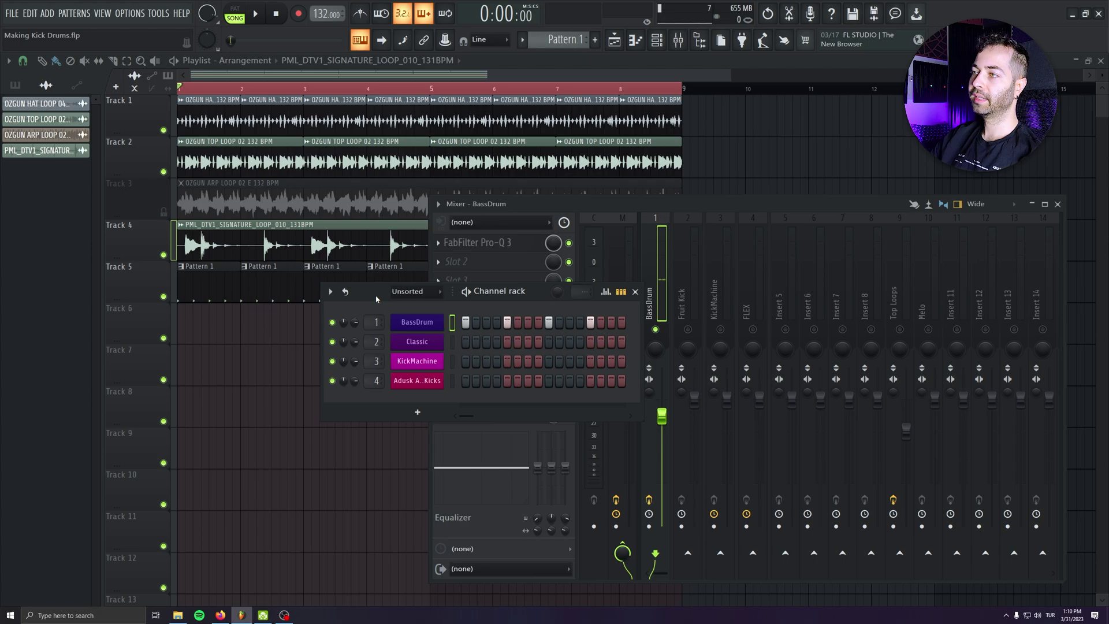
click(425, 325)
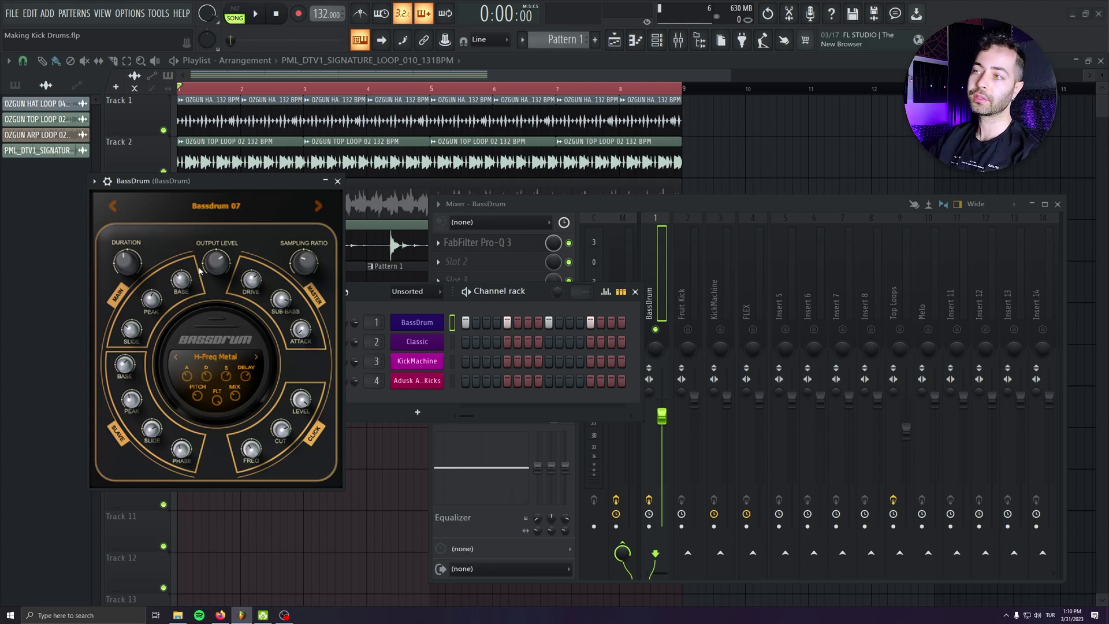
click(254, 355)
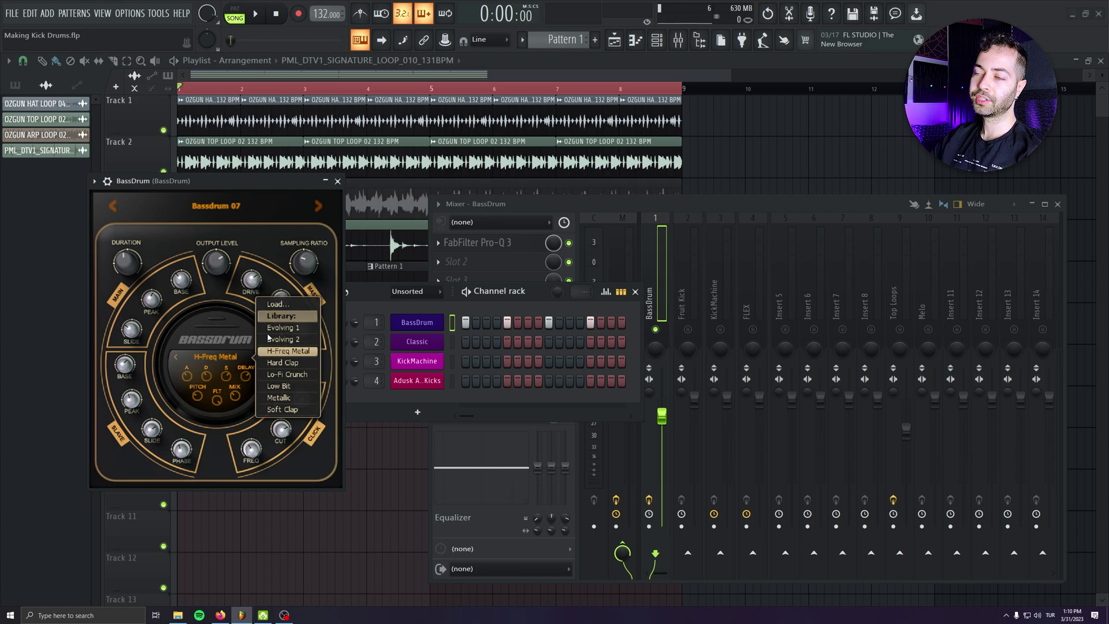
click(244, 347)
Load the factory preset Bassdrum 51 from BassDrum's presets library
click(216, 206)
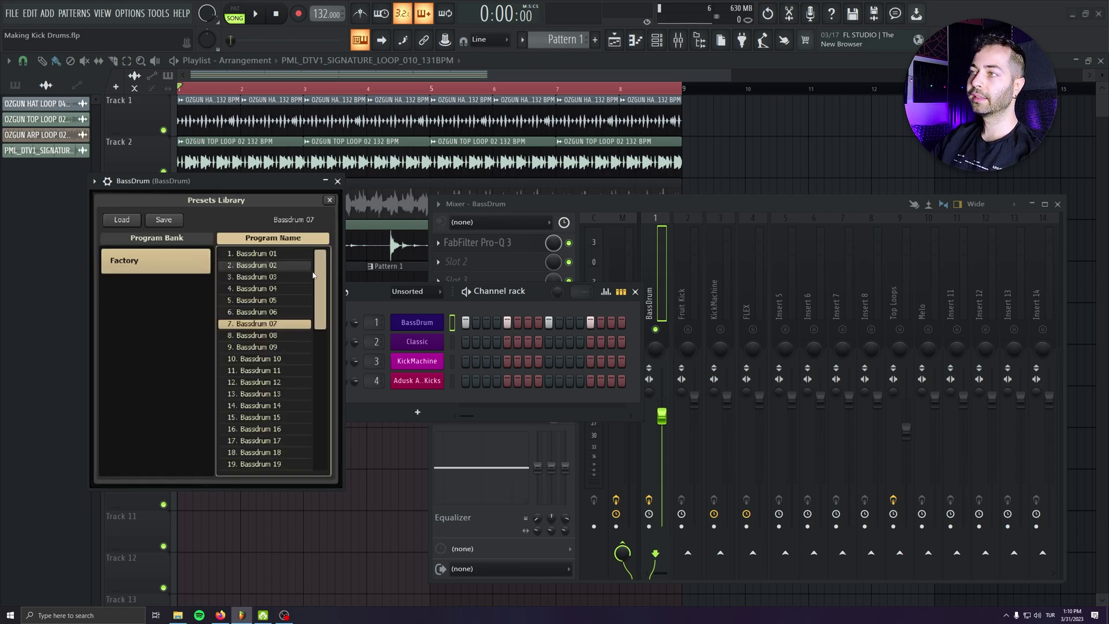
drag(320, 303, 327, 450)
click(259, 452)
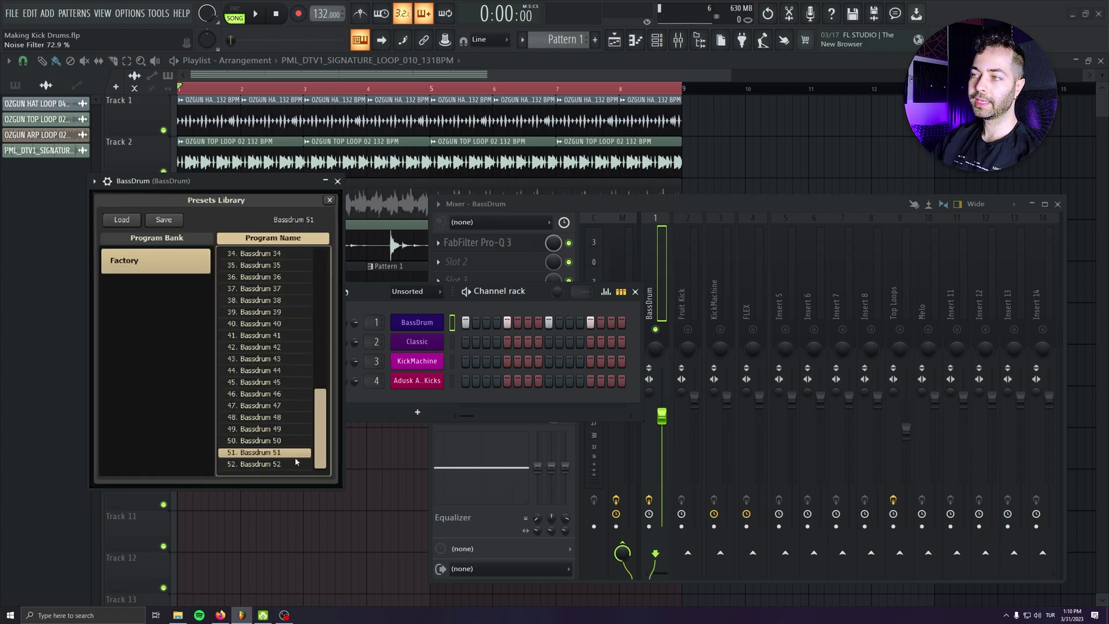
click(246, 219)
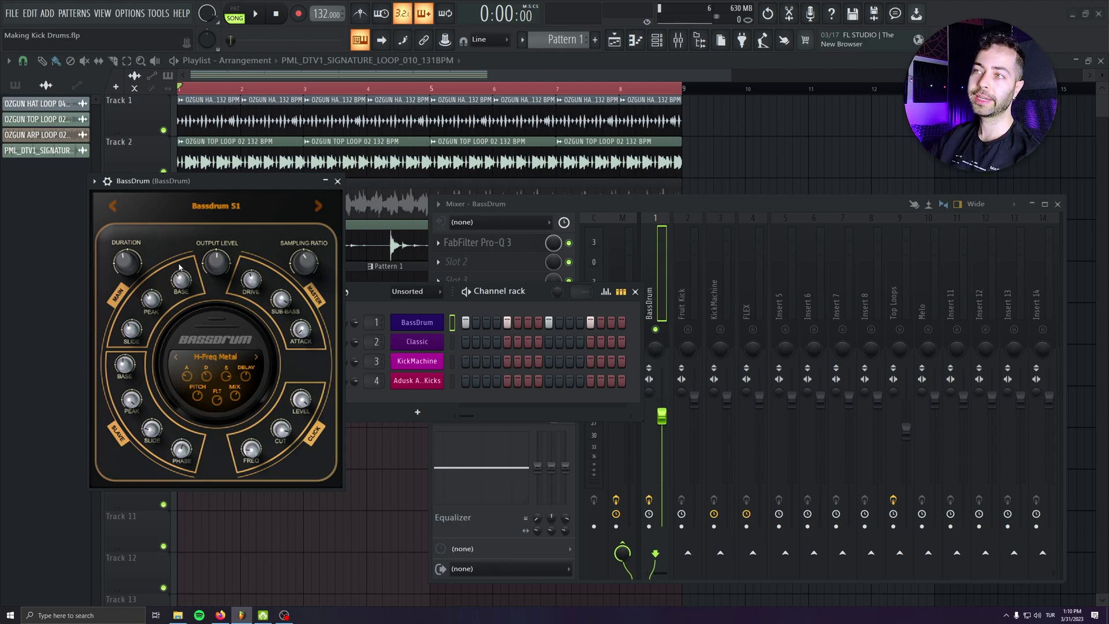
Audition the preceding BassDrum presets during playback, stepping back to Bassdrum 48
drag(113, 205, 119, 207)
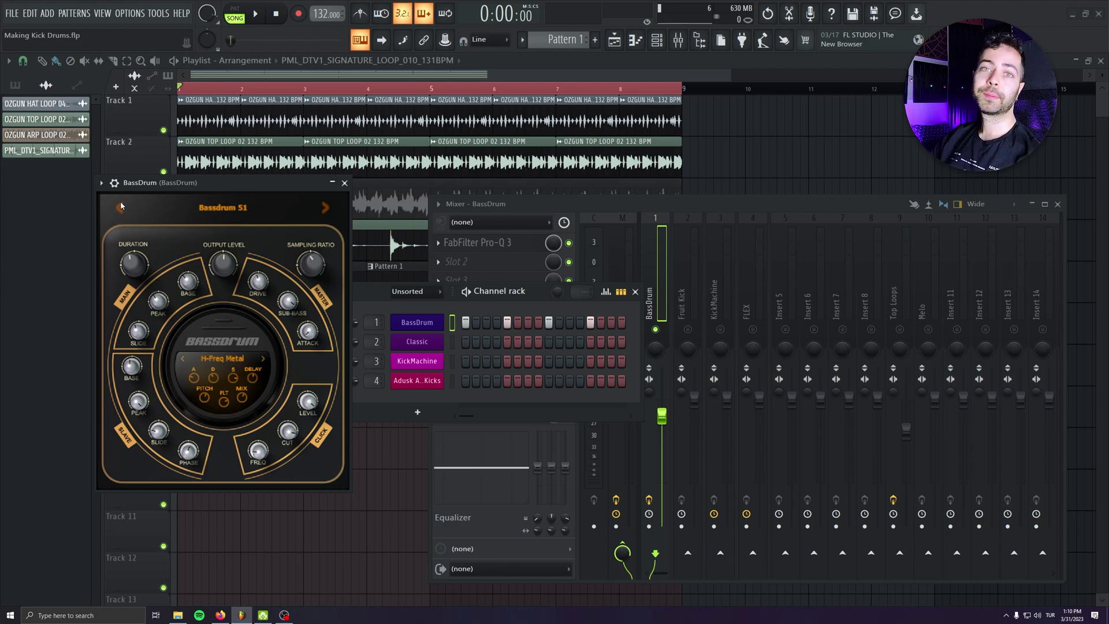
key(space)
click(119, 207)
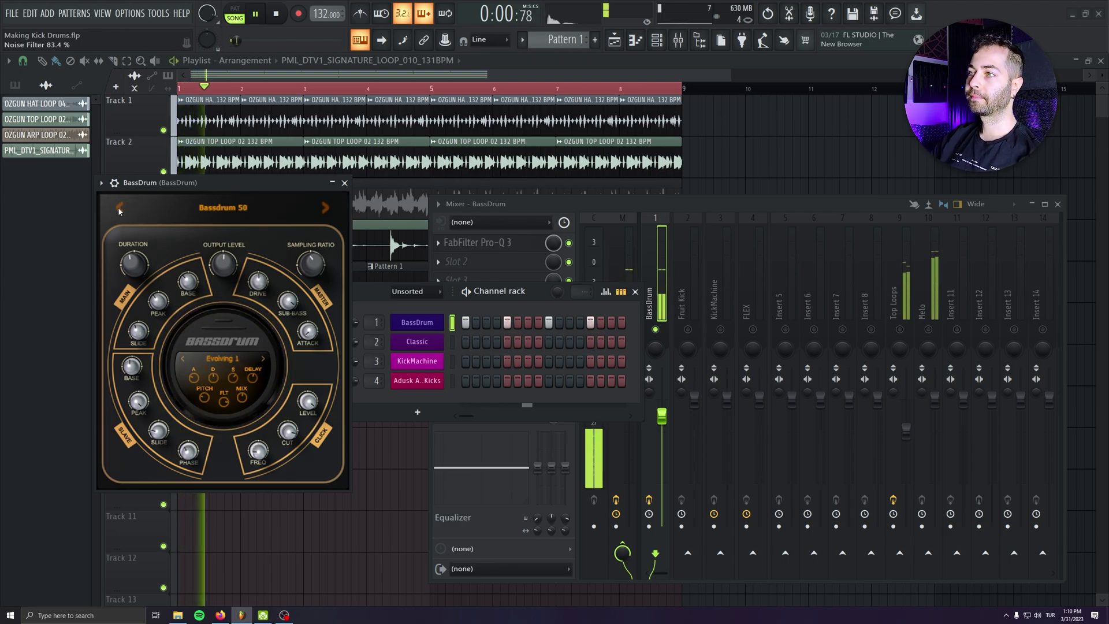
click(119, 207)
click(119, 208)
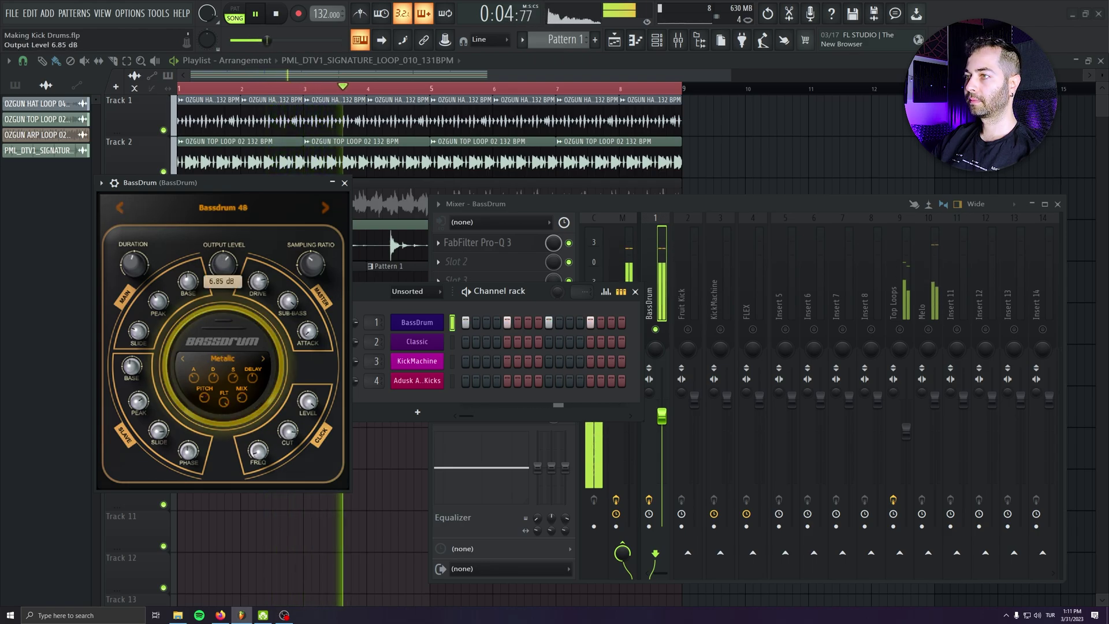
Unsolo the BassDrum mixer track and set its volume to about -2.0 dB against the loops
right_click(655, 329)
drag(661, 400, 661, 409)
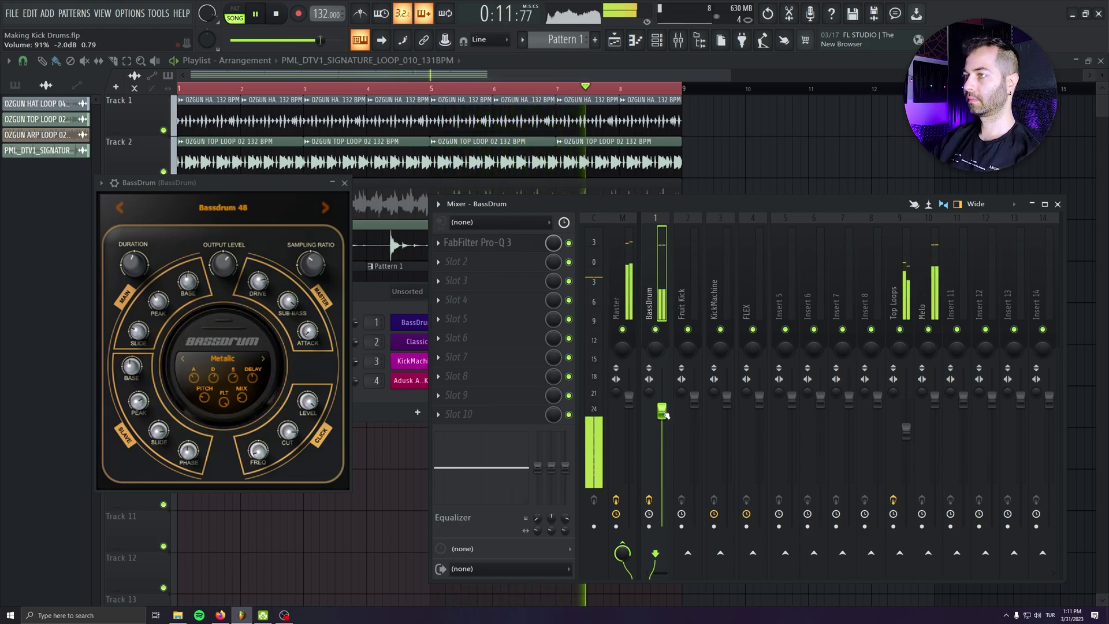
click(344, 183)
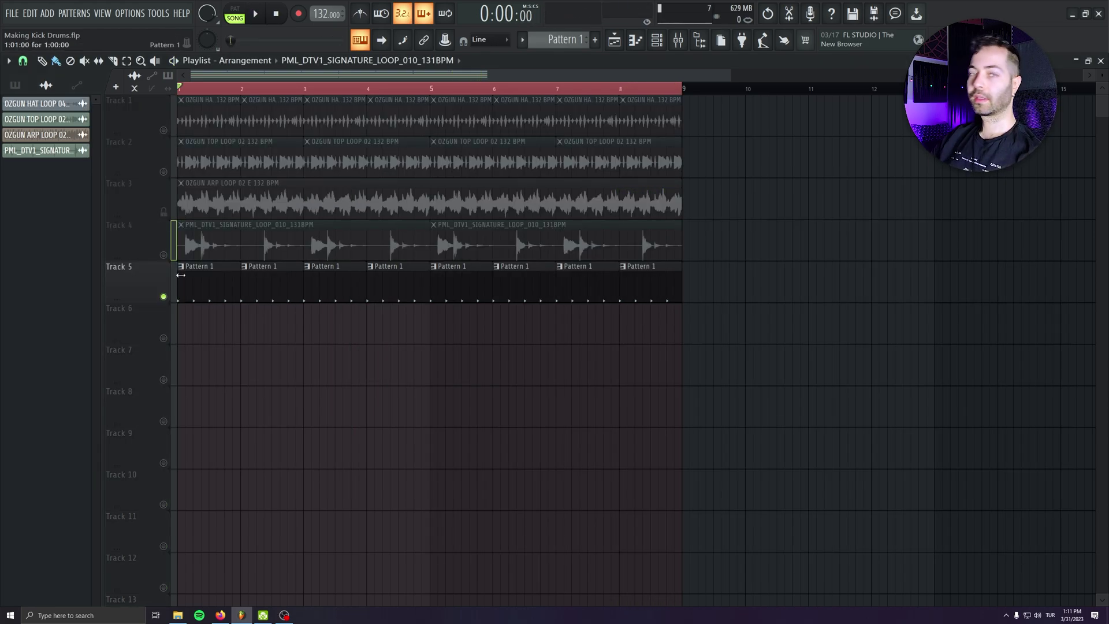
Mute the BassDrum channel and set up the Classic Fruit Kick channel with steps on all four beats
click(199, 275)
click(656, 40)
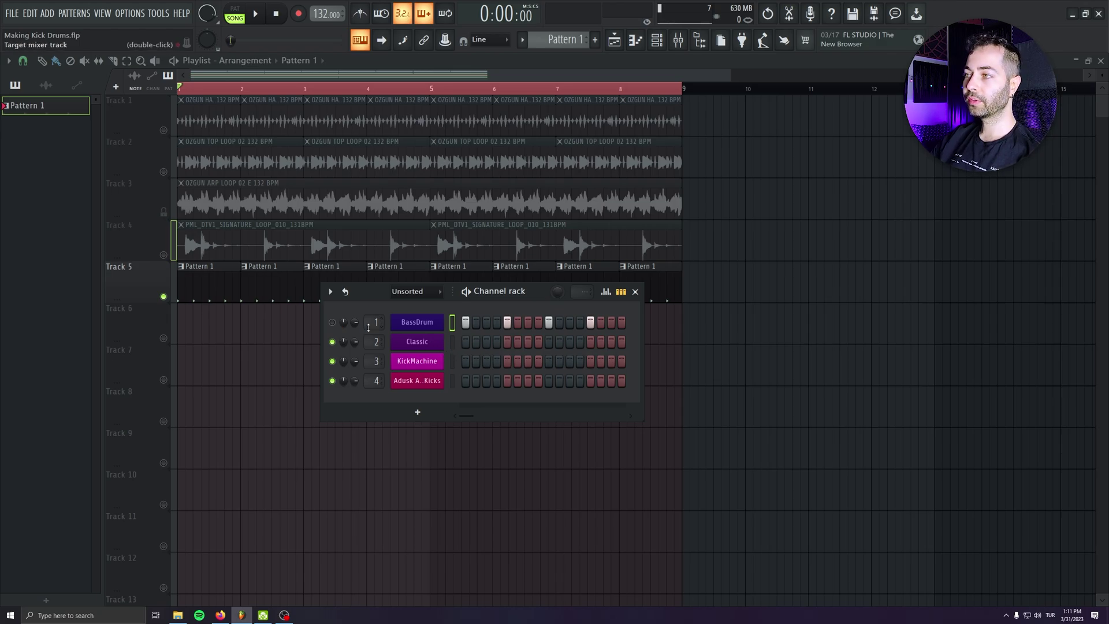
click(415, 341)
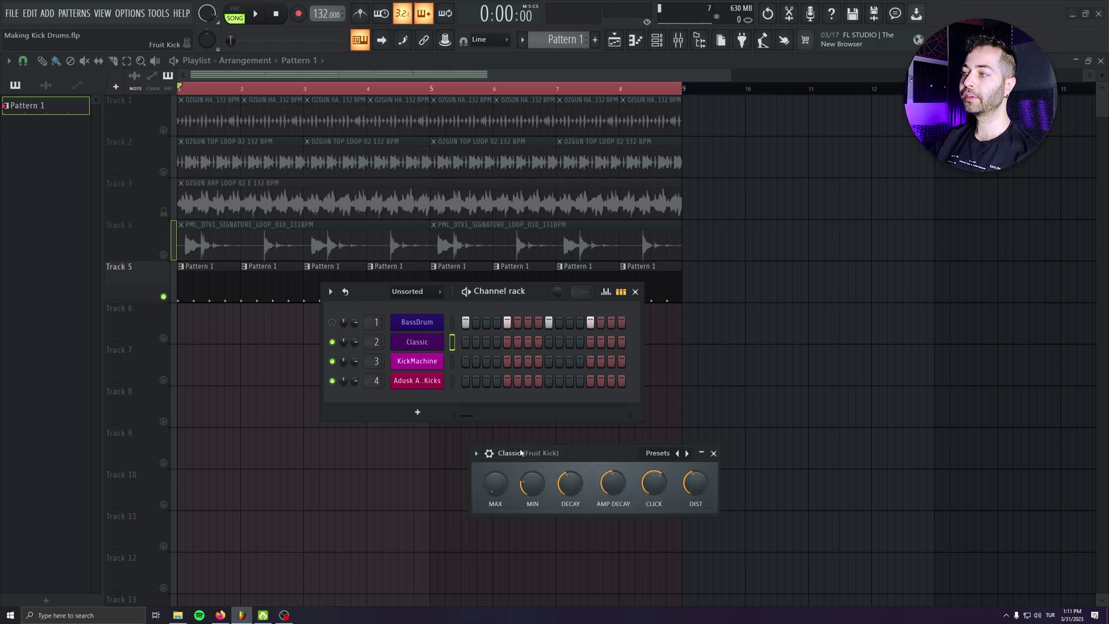
drag(521, 453, 194, 195)
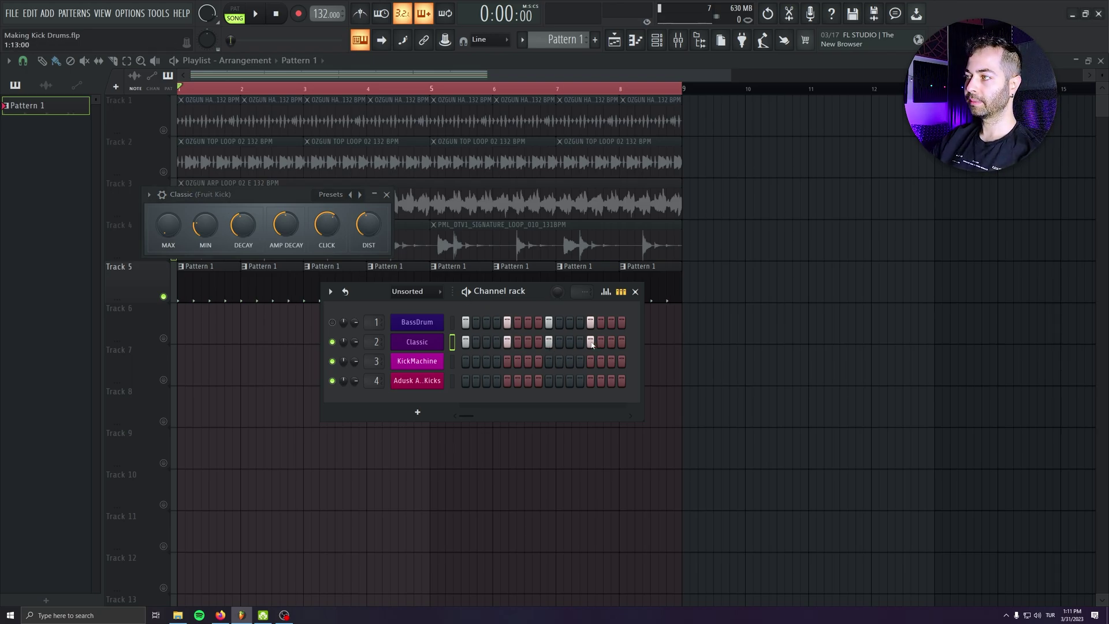
Open the Classic channel in the piano roll and lengthen its four C5 notes to one beat each
right_click(410, 342)
click(452, 339)
click(387, 194)
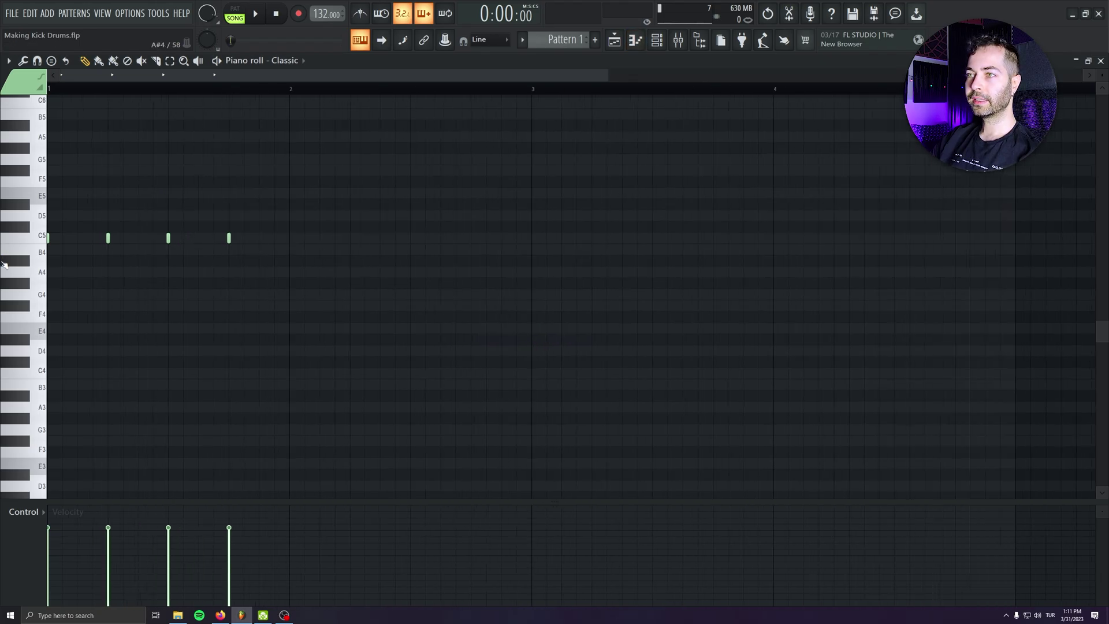
scroll(83, 305, up, 1)
mouse_move(39, 312)
mouse_down()
mouse_move(29, 307)
mouse_move(27, 141)
mouse_up()
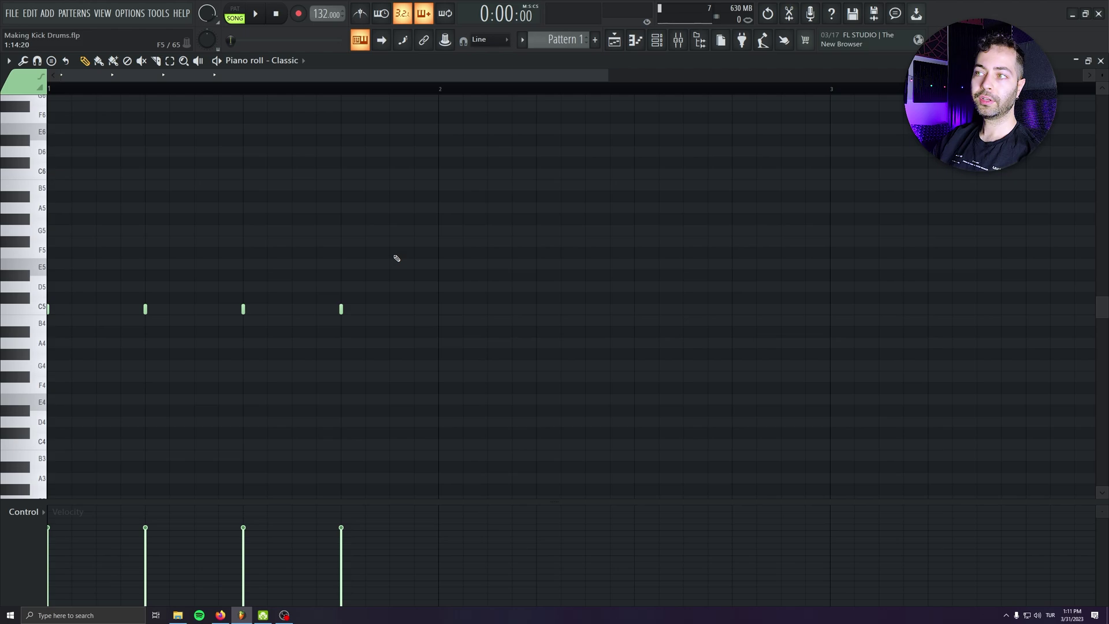
drag(397, 258, 140, 312)
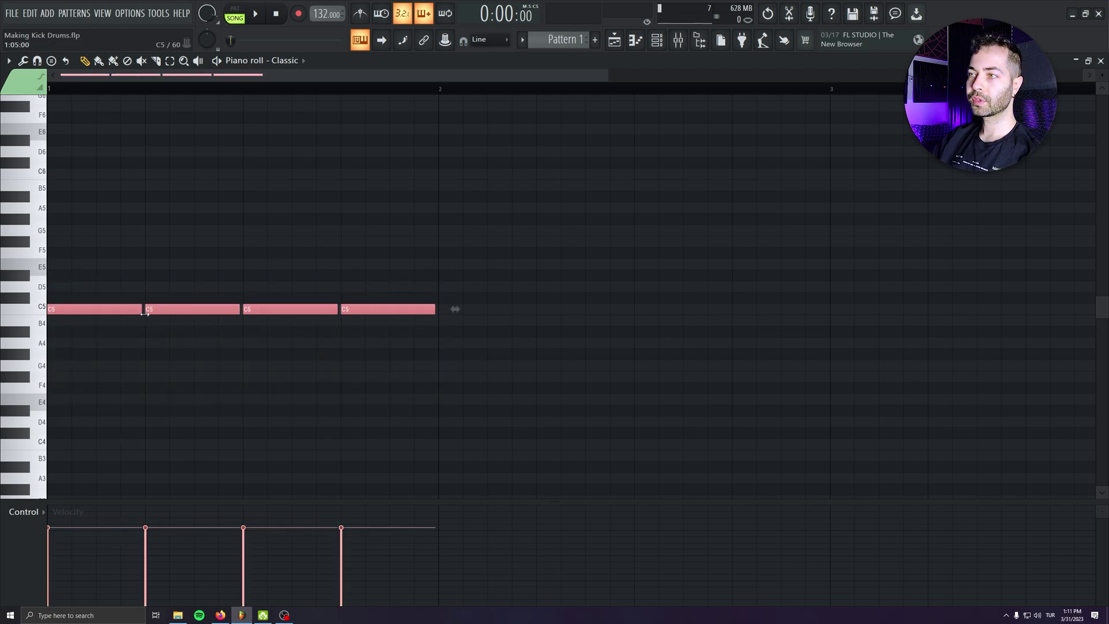
Transpose the four Classic notes to E4, auditioning different pitches such as C#5, and return to the channel rack
key(space)
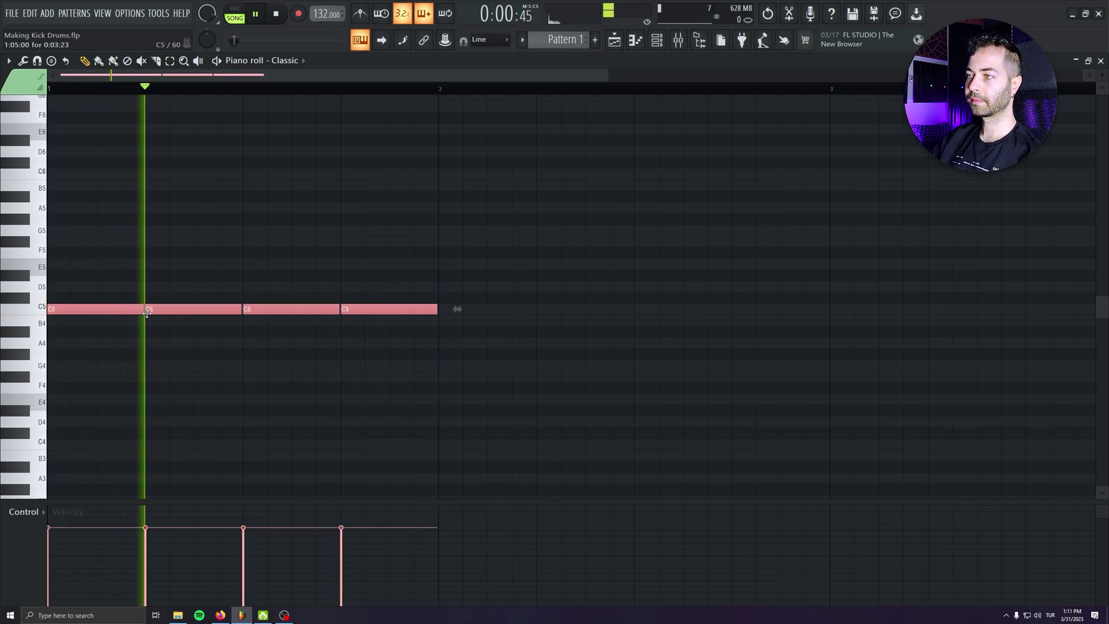
key(space)
key(shift+Up)
key(shift+Up)
key(shift+Up)
key(shift+Up)
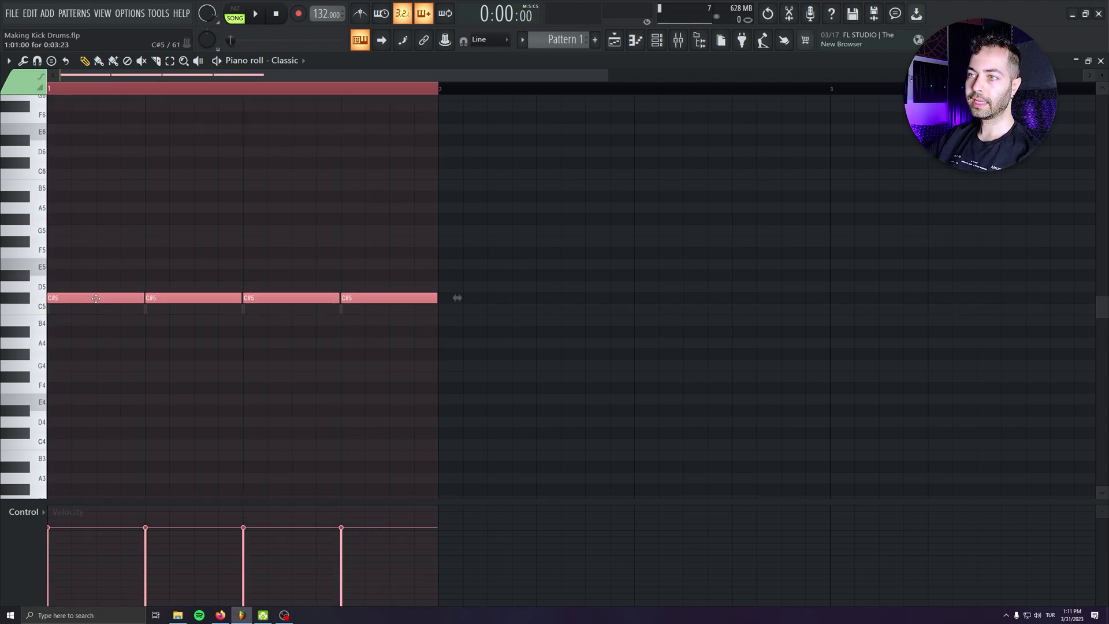
key(space)
key(space)
key(ctrl+Down)
key(space)
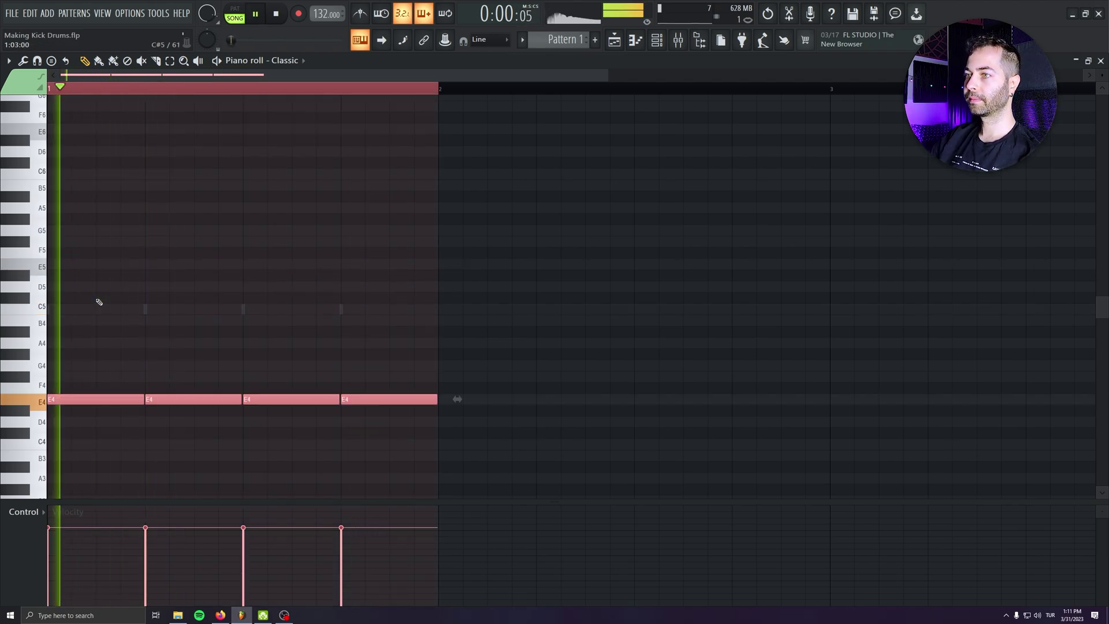
key(space)
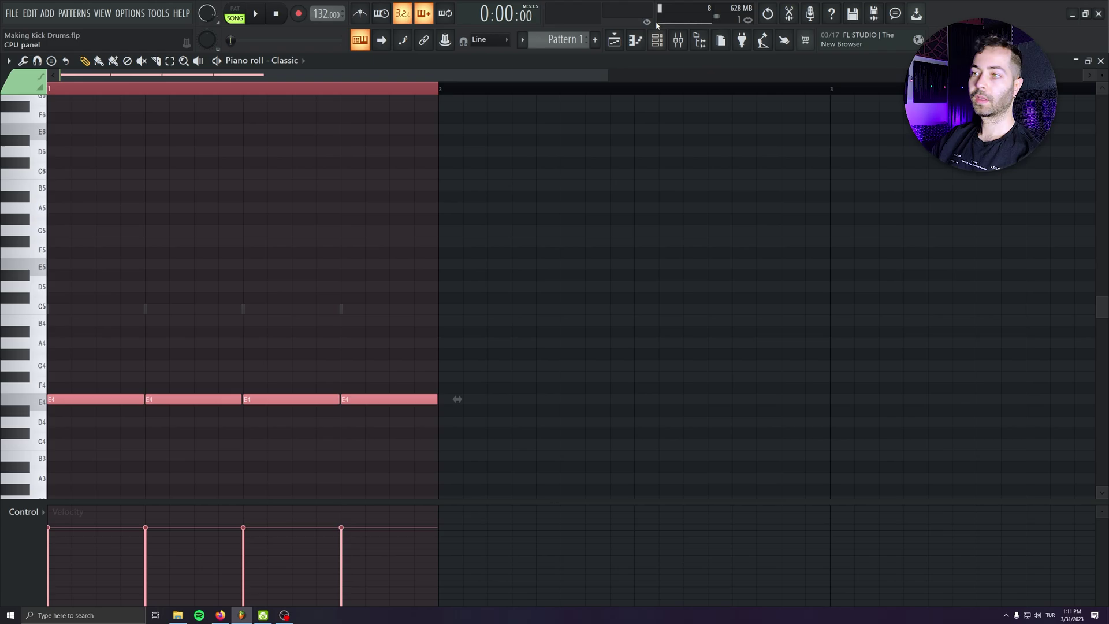
click(656, 39)
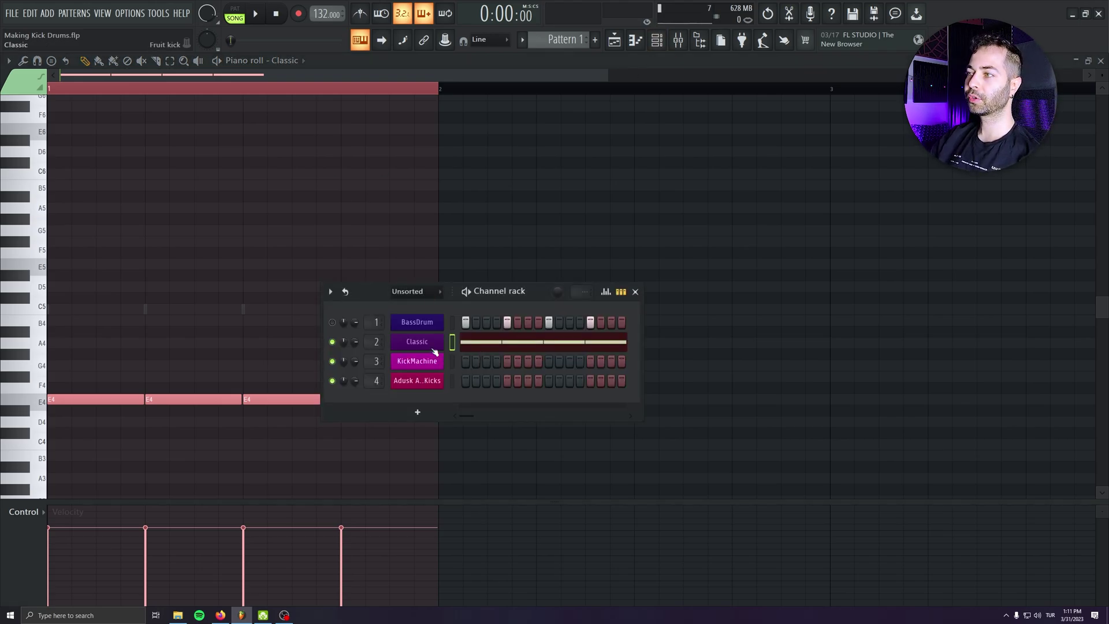
Open the Classic channel's Fruit Kick settings beside the master track's LFOTool waveform display, with playback switched to pattern mode
click(433, 345)
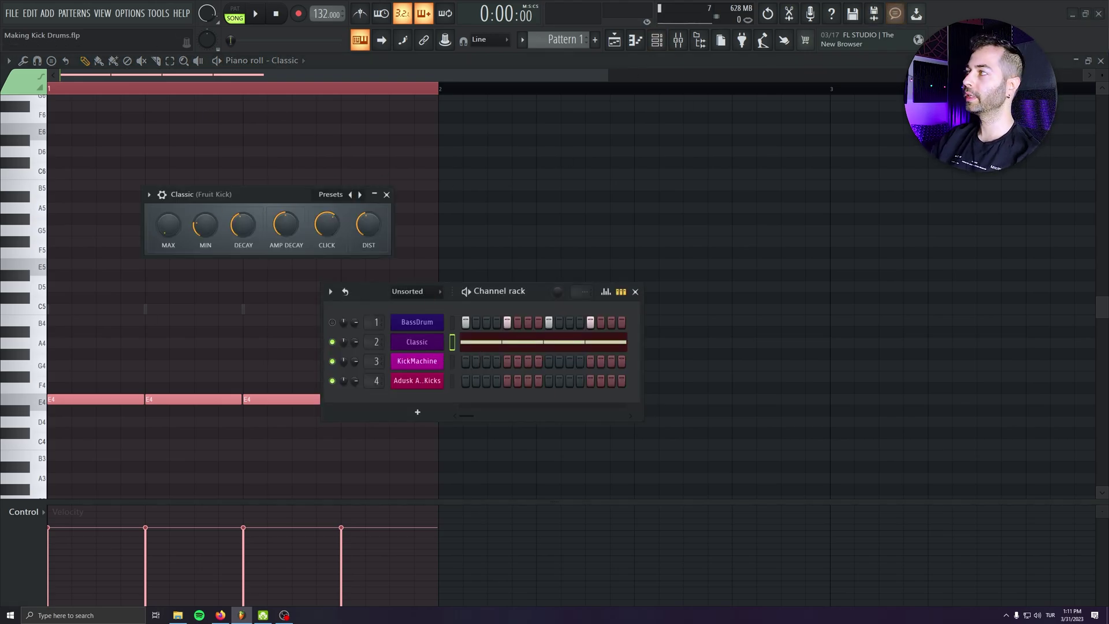
key(F5)
key(l)
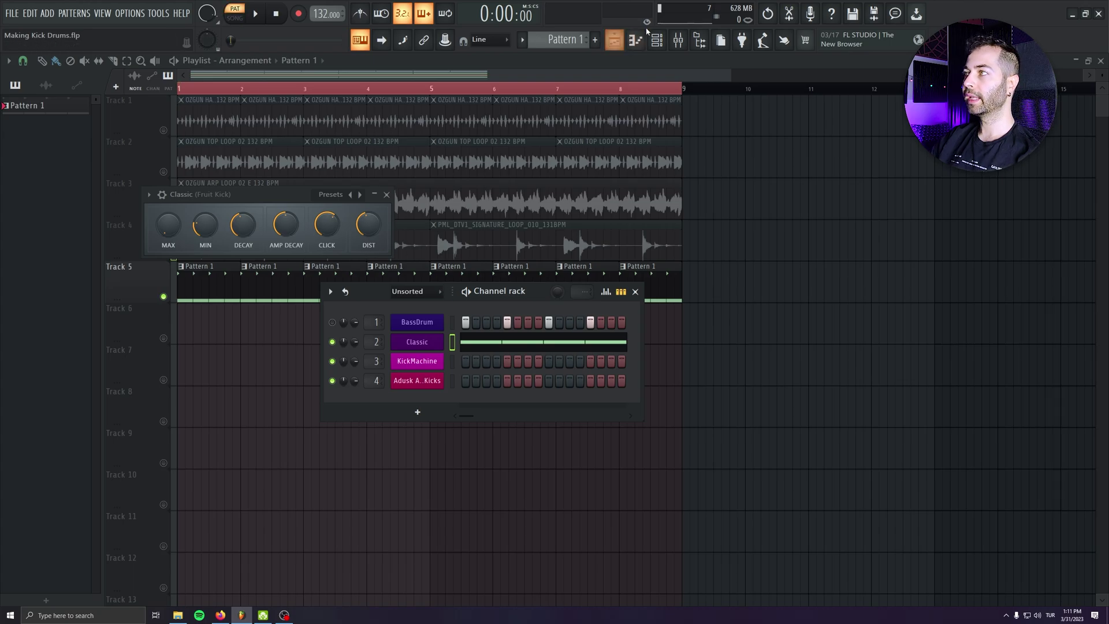
click(678, 40)
click(616, 251)
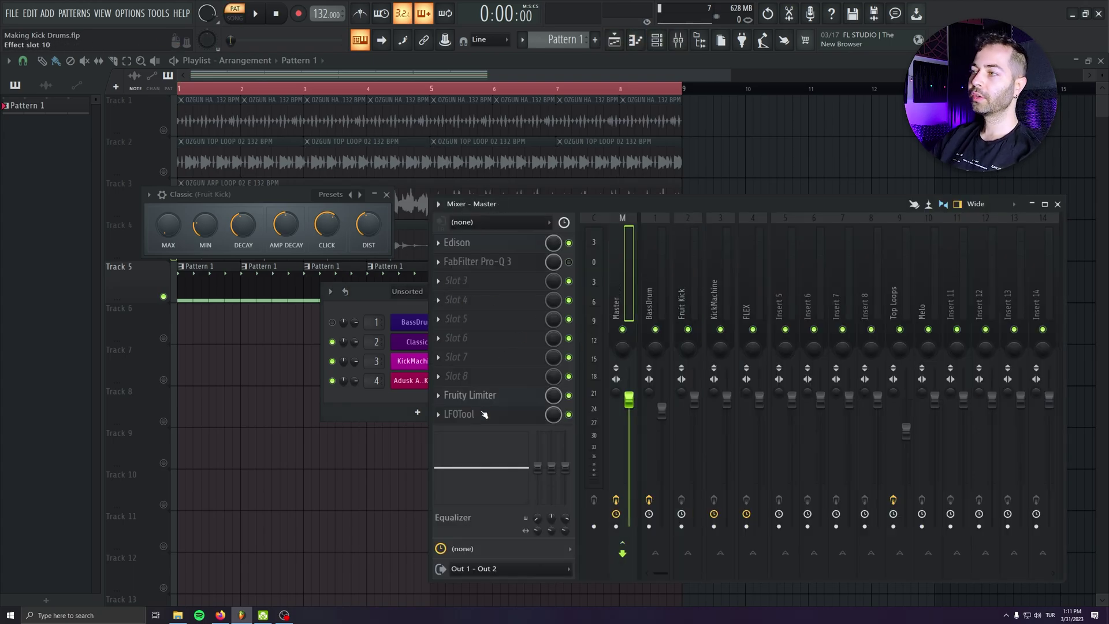
click(483, 414)
drag(258, 375, 372, 284)
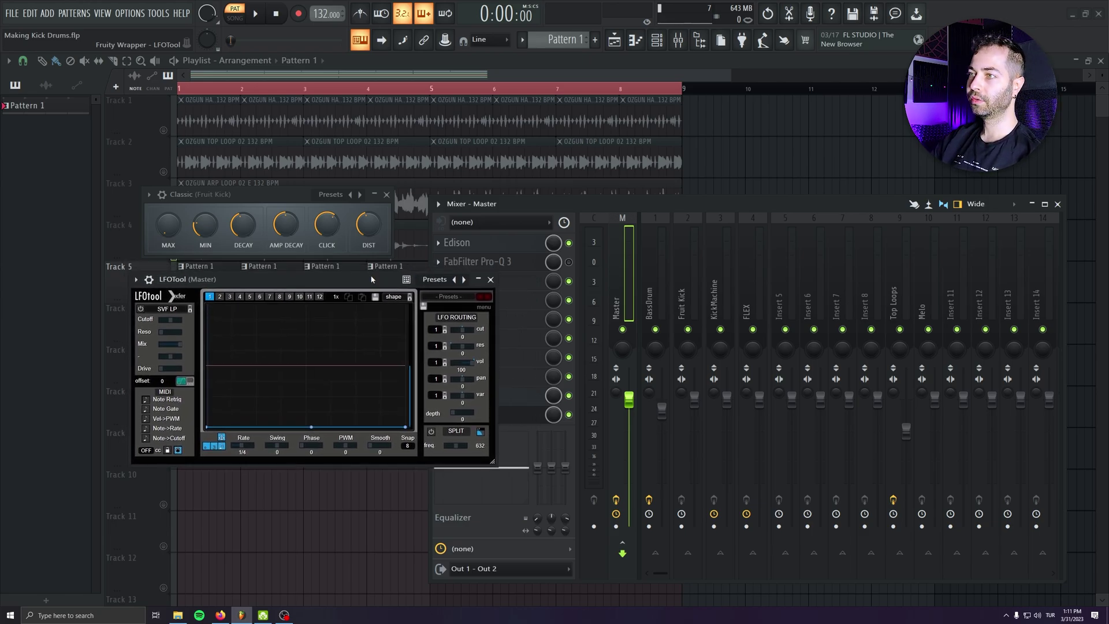
drag(254, 195, 241, 207)
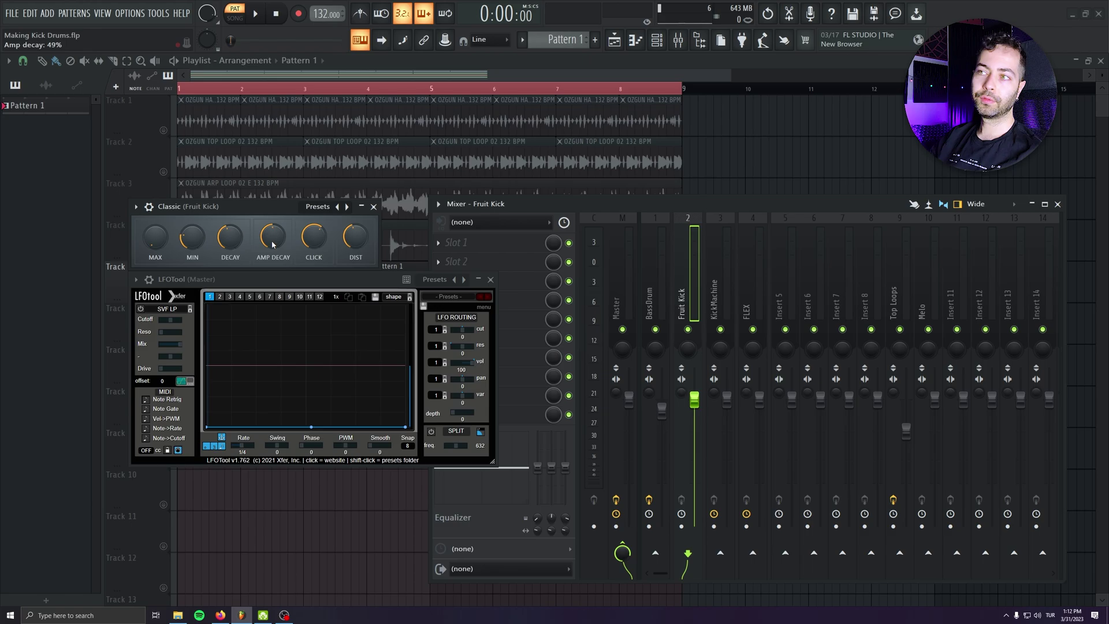
Play the pattern and adjust the Fruit Kick's maximum frequency, trying values such as -33% against the LFOTool waveform
key(space)
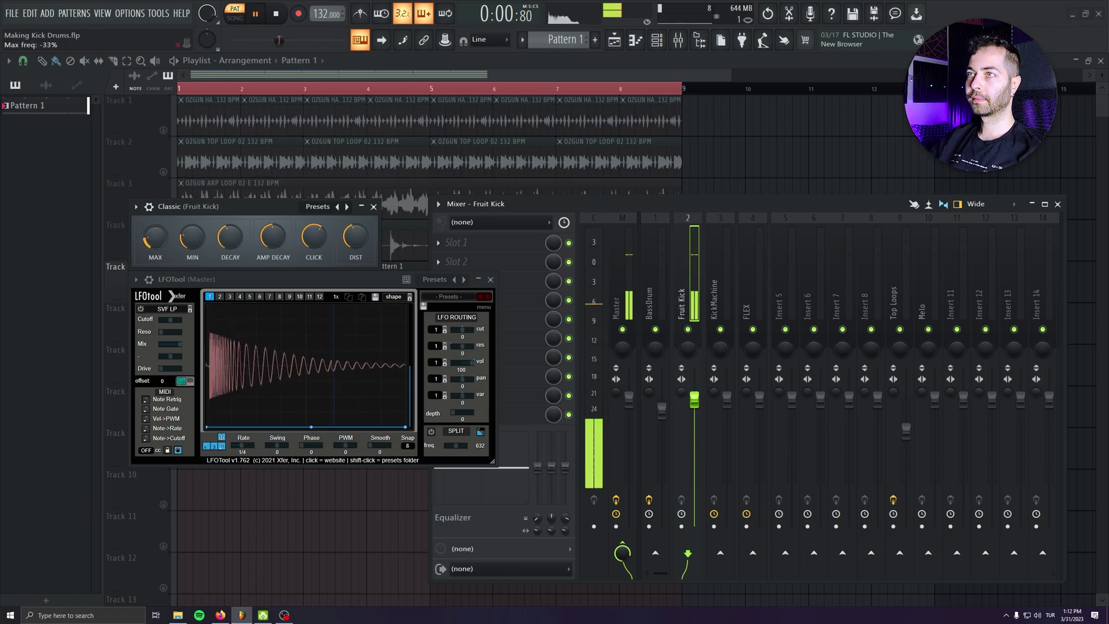
key(space)
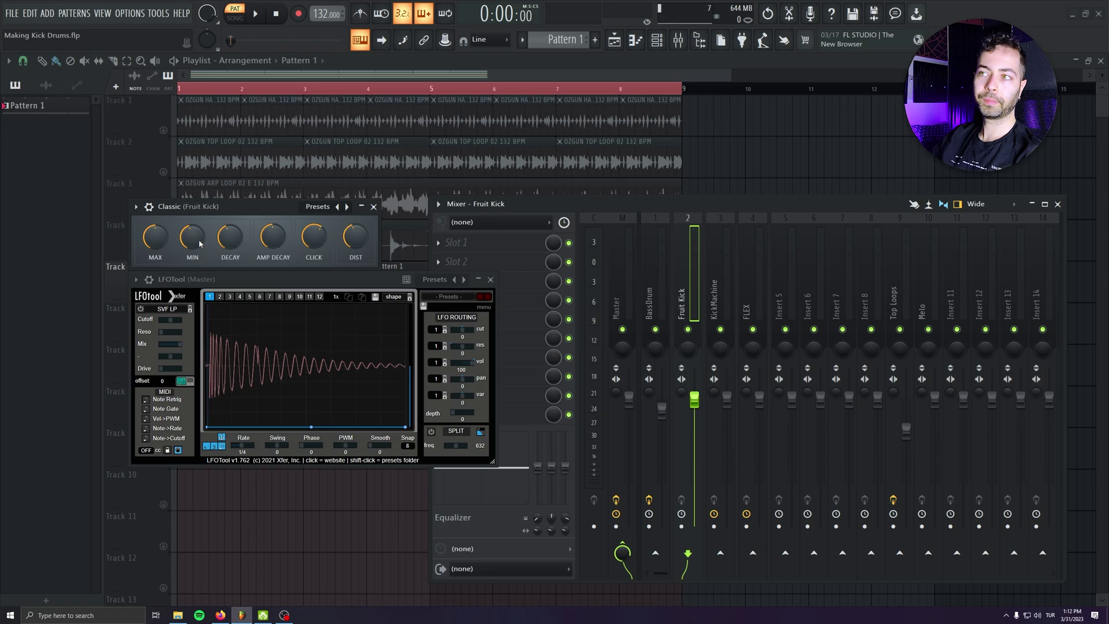
key(space)
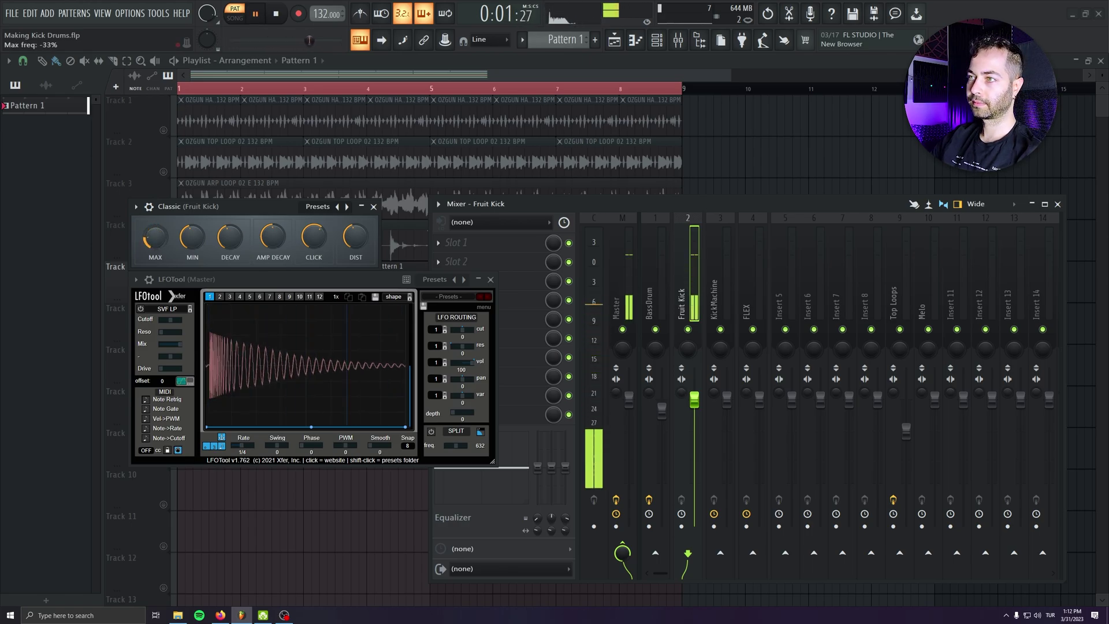
mouse_move(155, 236)
mouse_down()
mouse_move(155, 222)
mouse_move(192, 272)
mouse_move(192, 224)
mouse_move(155, 247)
mouse_move(155, 224)
mouse_move(156, 253)
mouse_up()
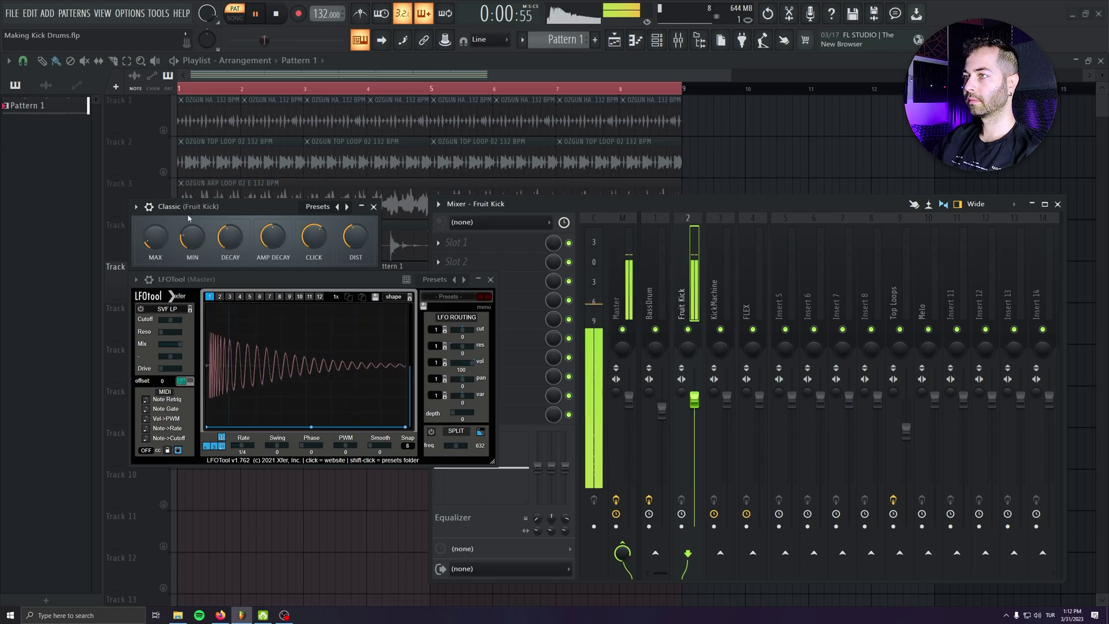
Sweep the Fruit Kick's frequency decay to longer and shorter values during playback, settling on a short decay
key(space)
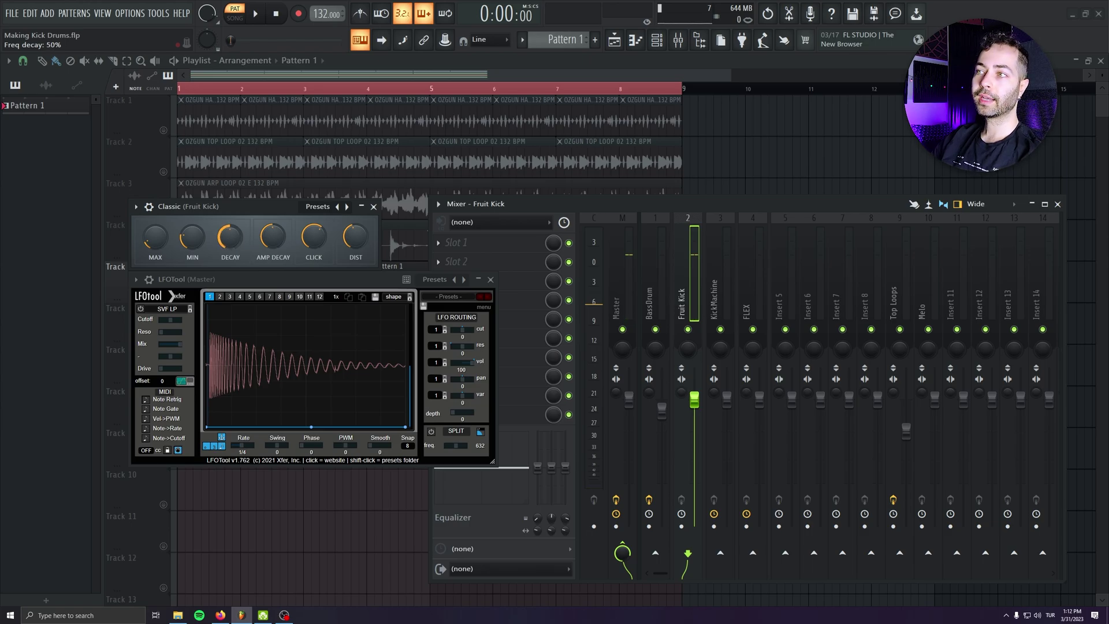
key(space)
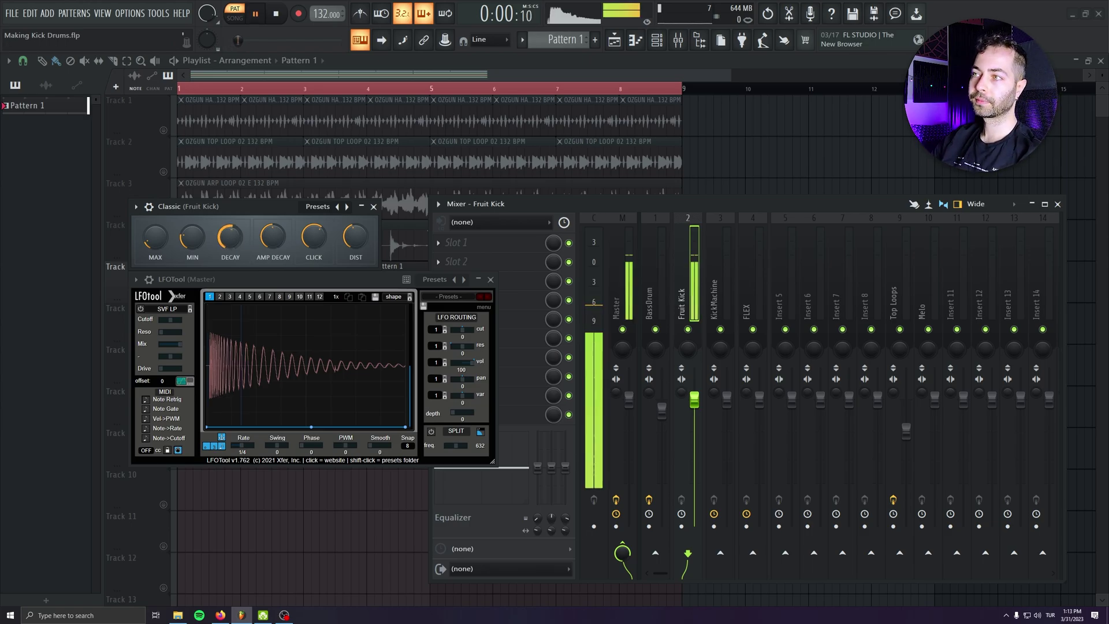
drag(230, 236, 230, 179)
drag(230, 220, 230, 272)
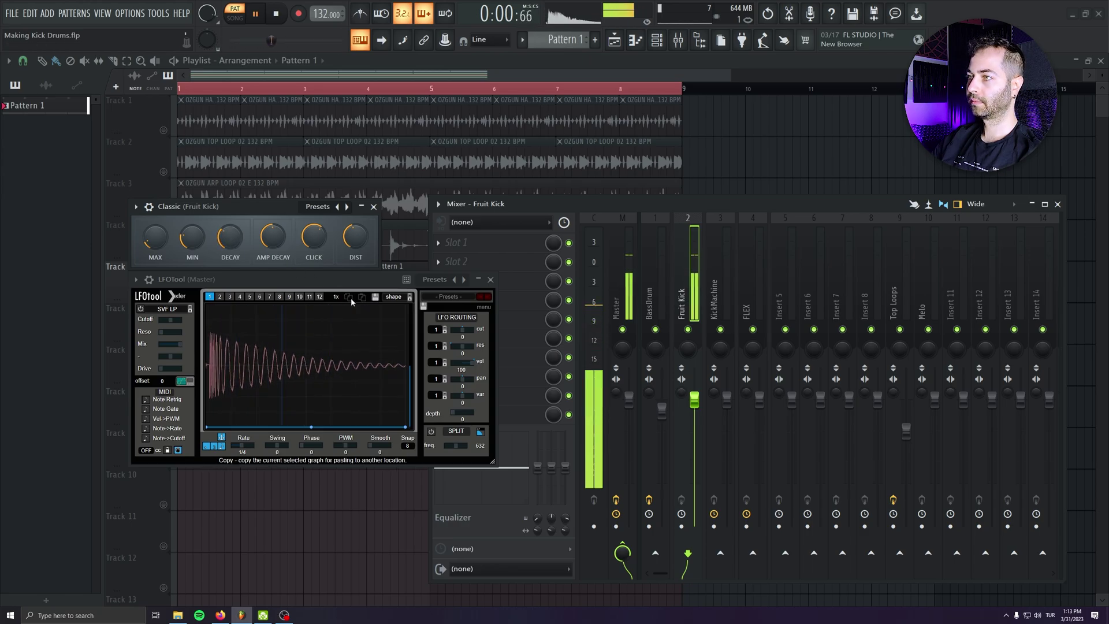
key(space)
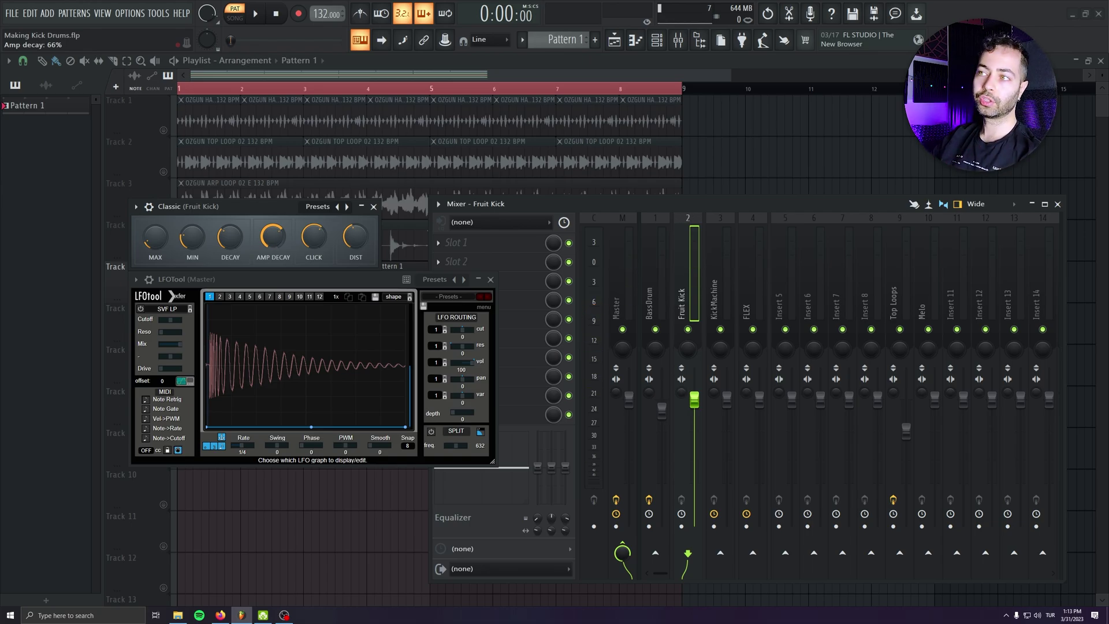
Set the Fruit Kick's amp decay to 42% and its click to 50% while auditioning the pattern
key(space)
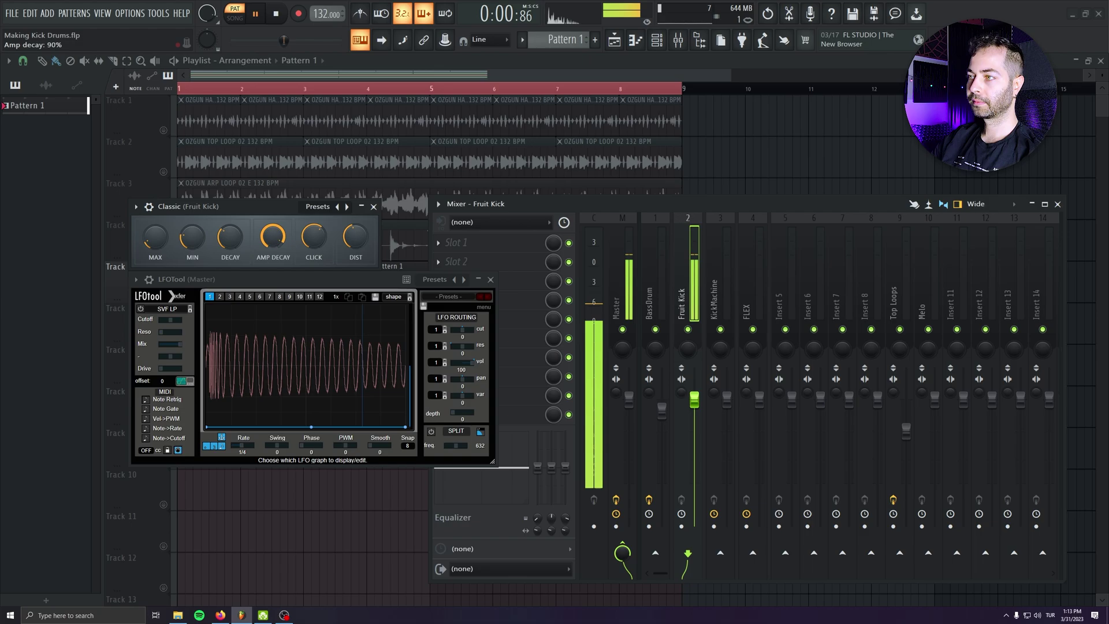
drag(273, 236, 273, 252)
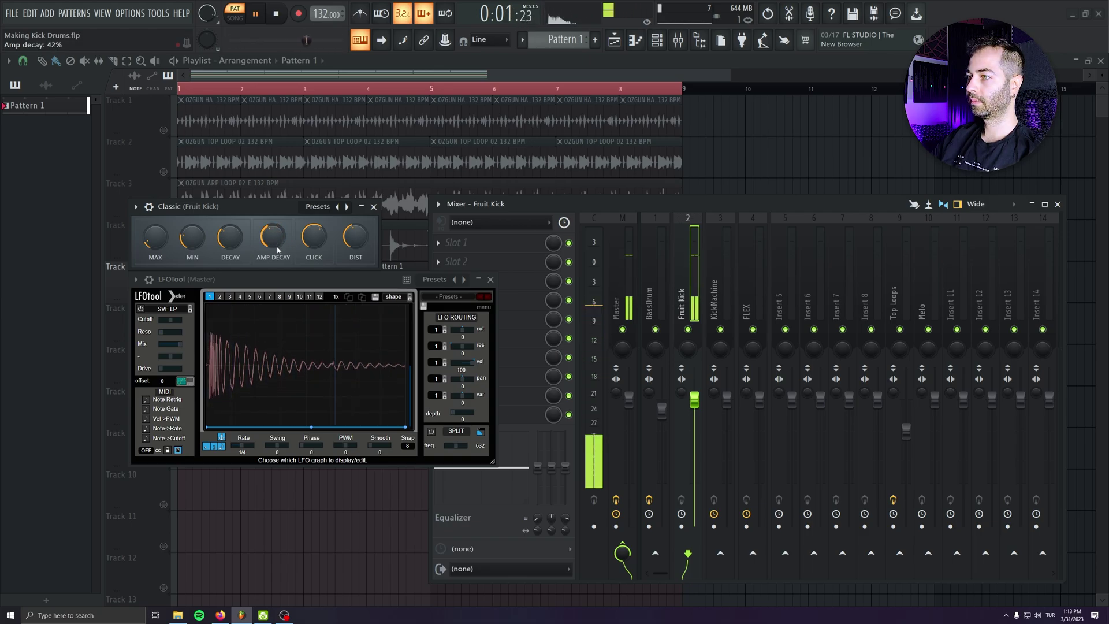
key(space)
mouse_move(314, 236)
mouse_down()
mouse_move(313, 213)
mouse_move(314, 271)
mouse_move(310, 231)
mouse_up()
key(space)
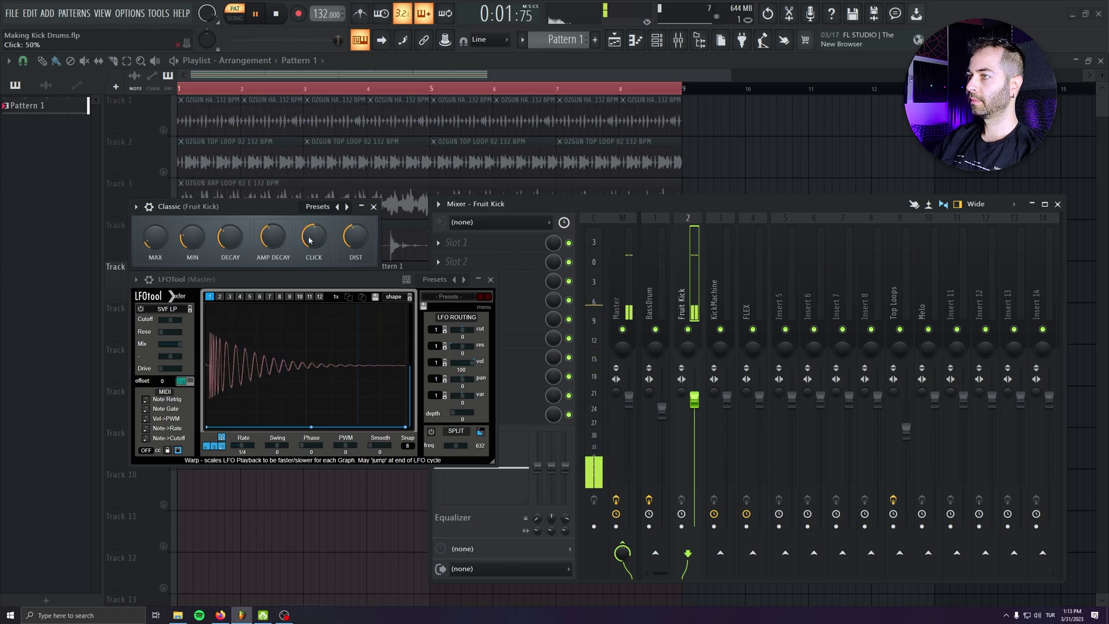
key(space)
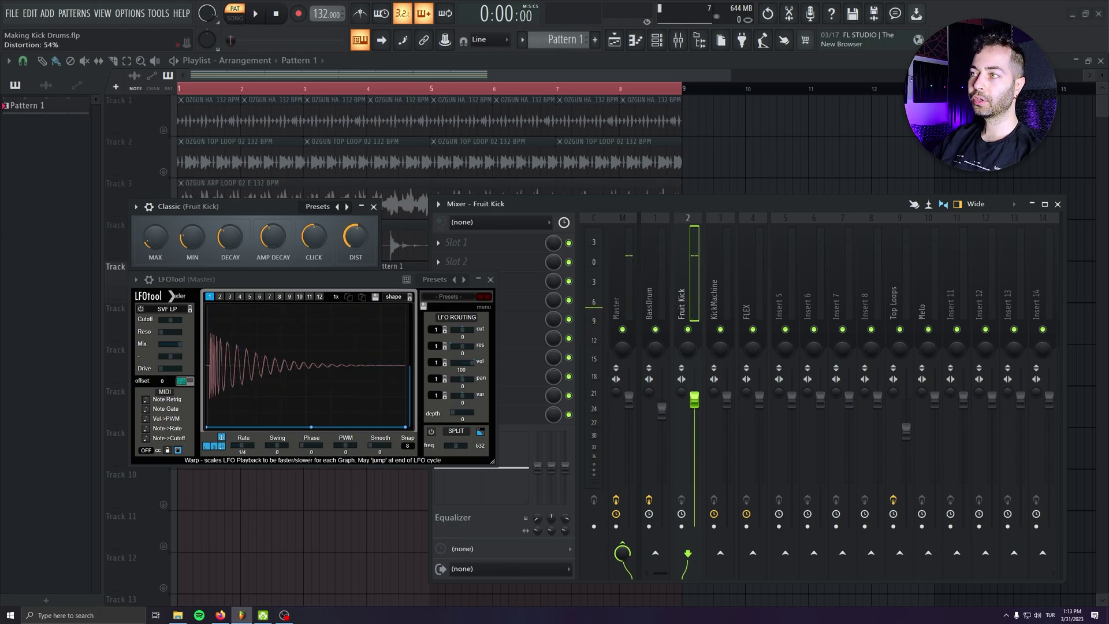
Audition the Fruit Kick at different distortion amounts, such as 92% and 76%, and close its settings
key(space)
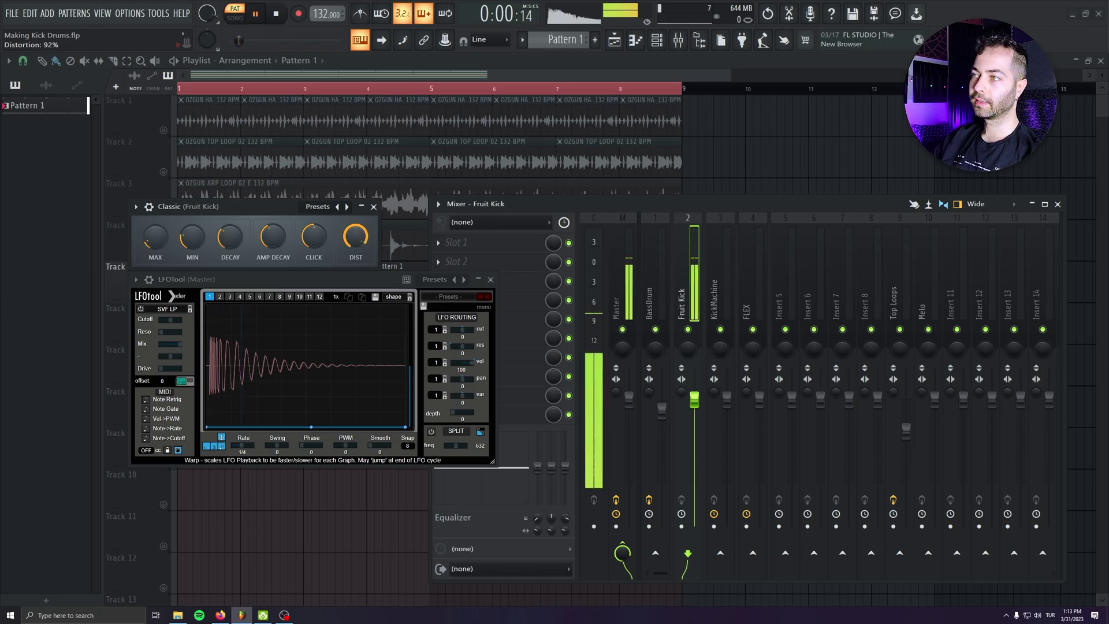
mouse_move(355, 235)
mouse_down()
mouse_move(356, 272)
mouse_move(356, 216)
mouse_up()
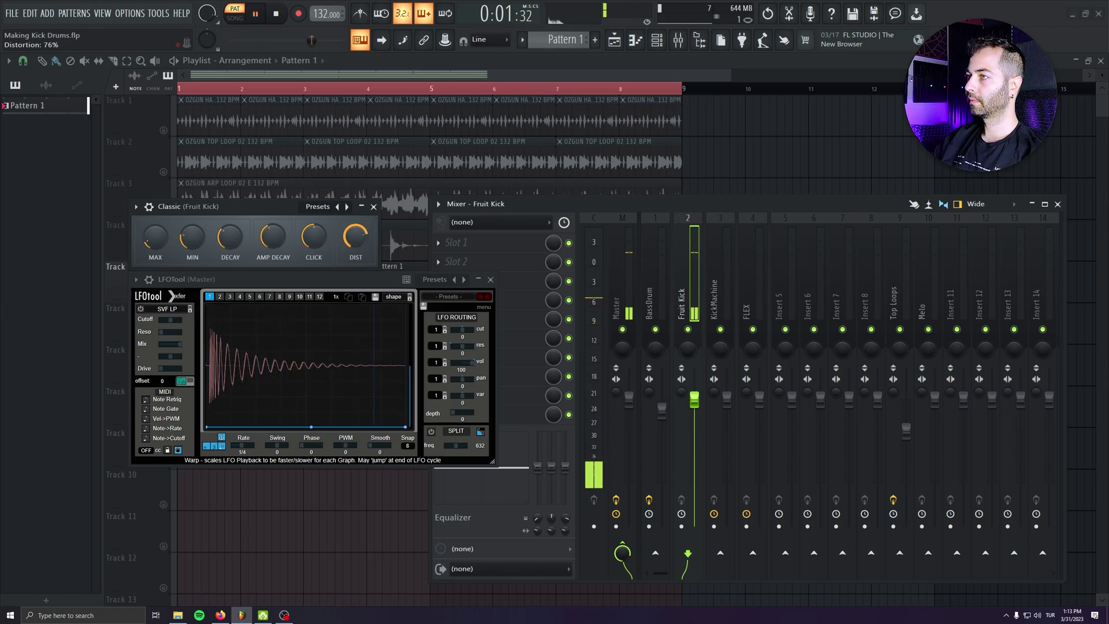
click(373, 206)
Return to song mode, unsolo the pattern's playlist track and play the kick together with the loops
click(148, 100)
key(l)
key(space)
right_click(164, 131)
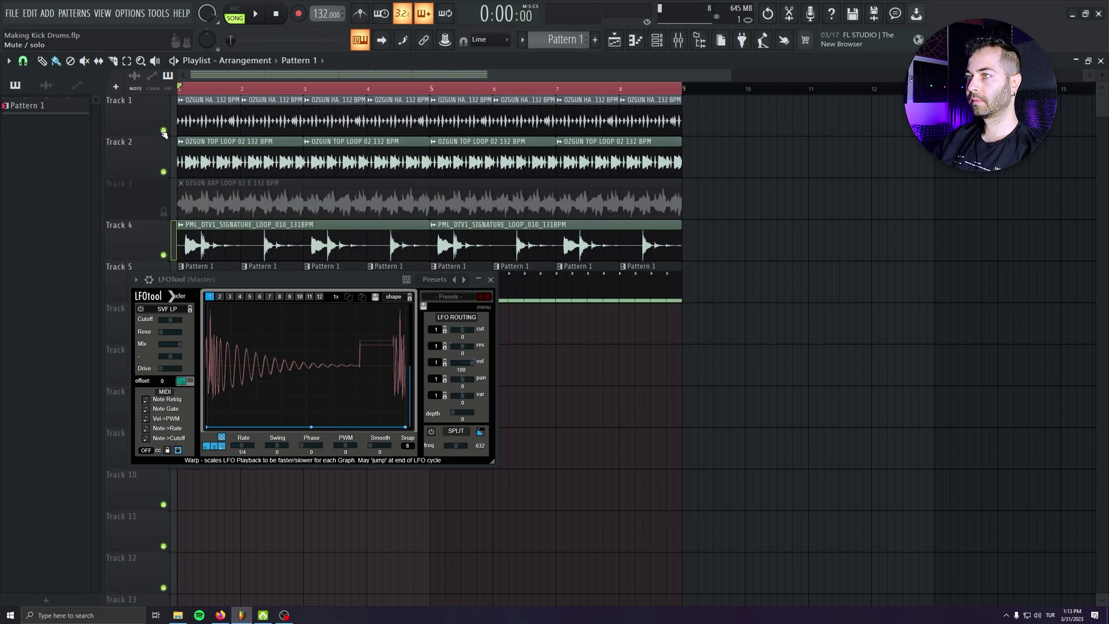
key(space)
Close LFOTool and check the Fruit Kick mixer track's level against the playing loops
click(490, 279)
click(678, 39)
key(F9)
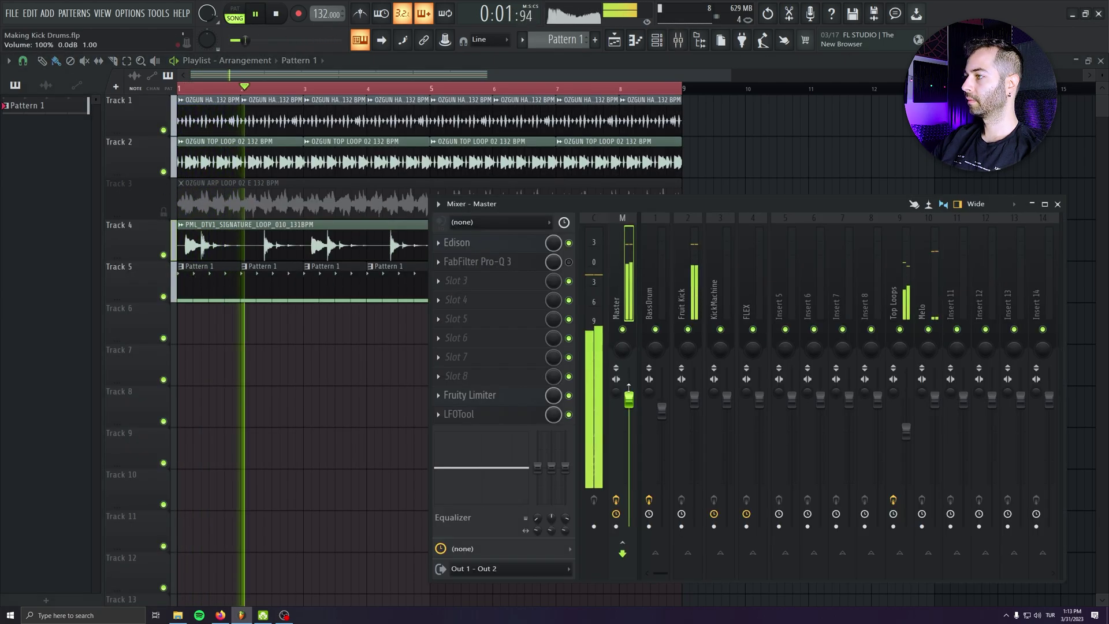
click(693, 407)
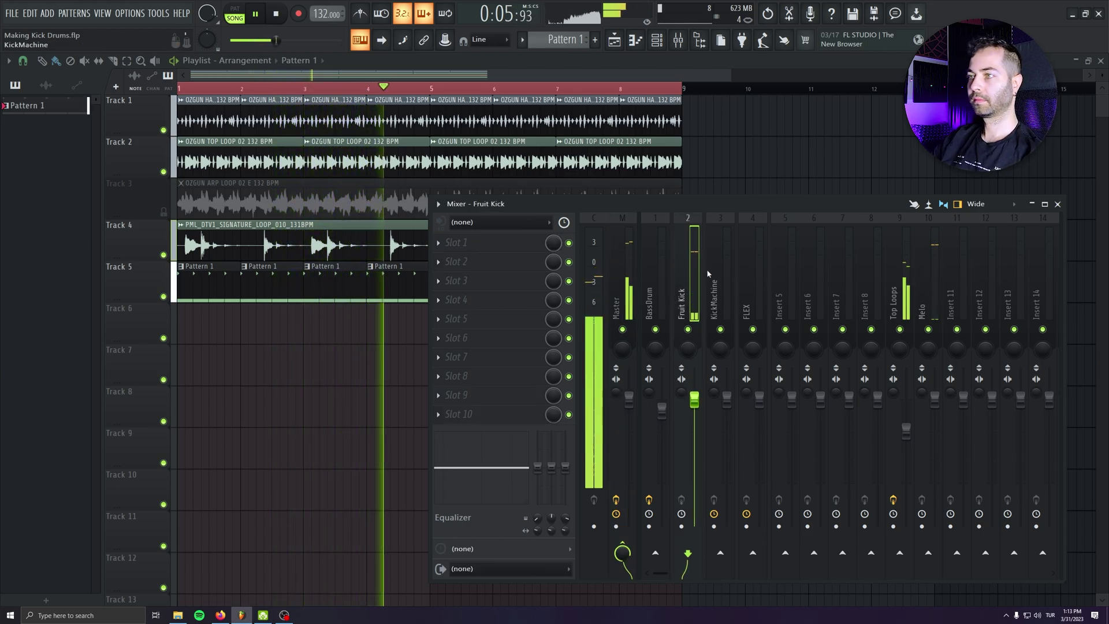
key(space)
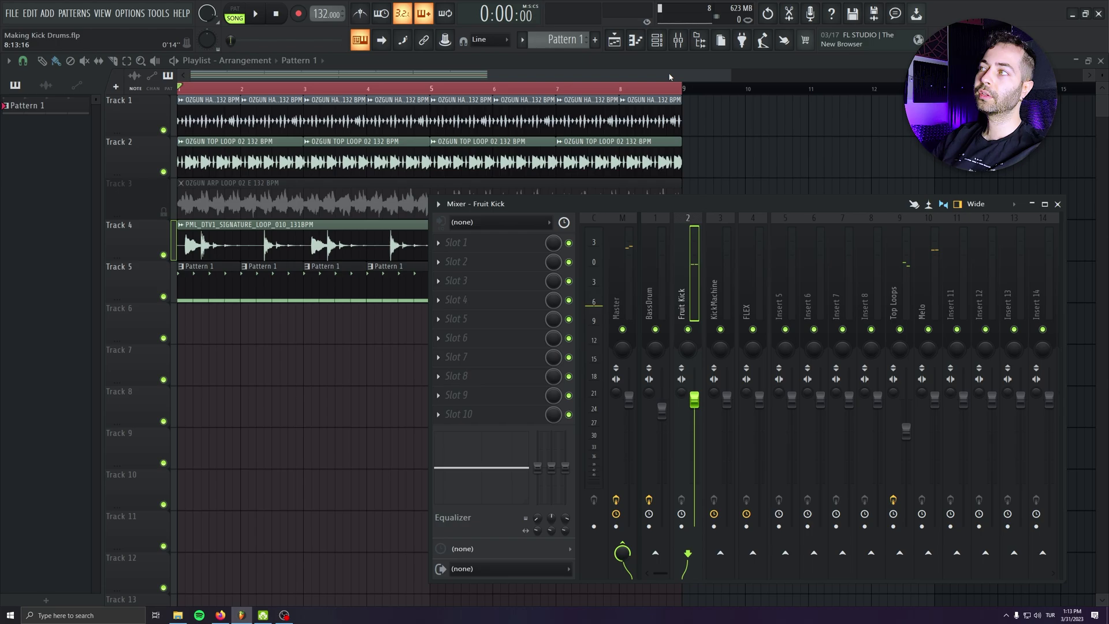
Review the Classic channel's Fruit Kick settings once more and close them
click(657, 39)
click(427, 342)
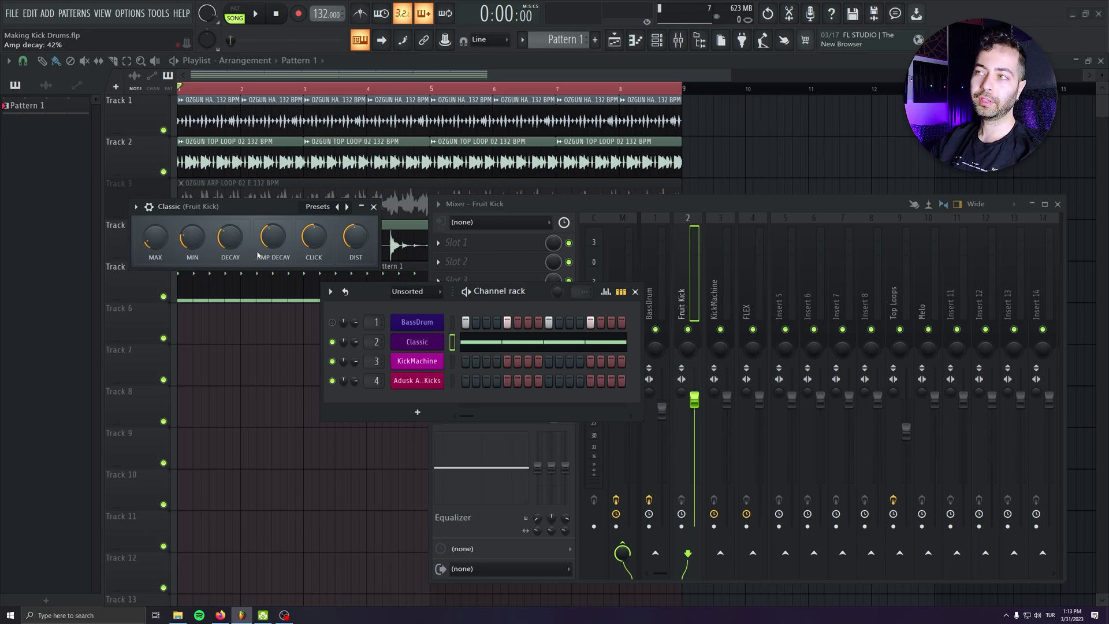
click(373, 207)
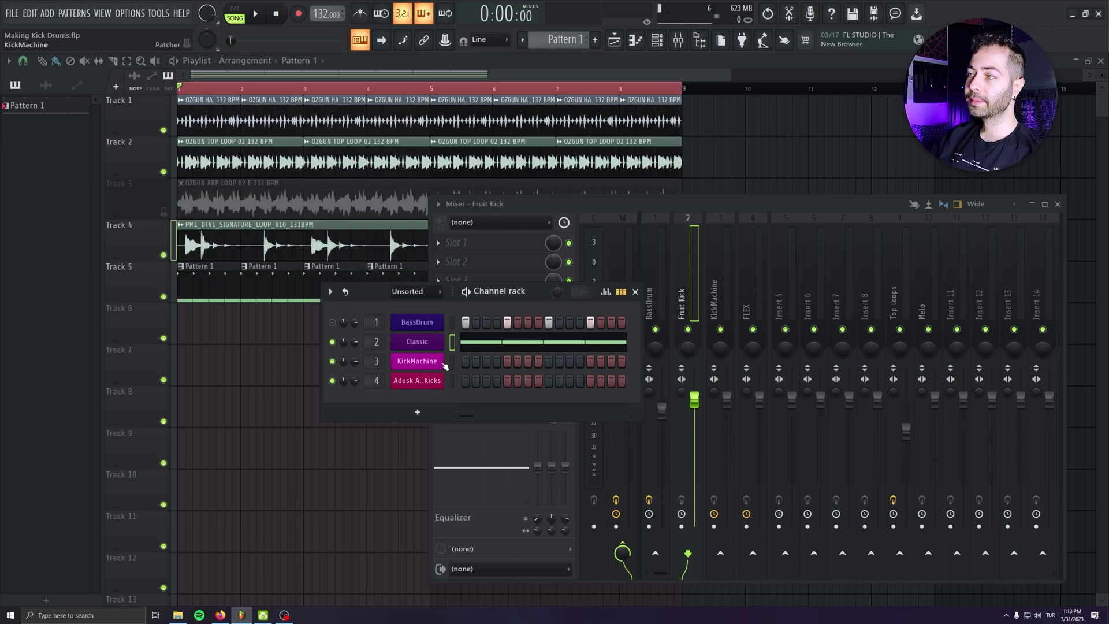
Open the KickMachine channel's synth and arrange it, the channel rack and the mixer so they do not overlap
click(432, 362)
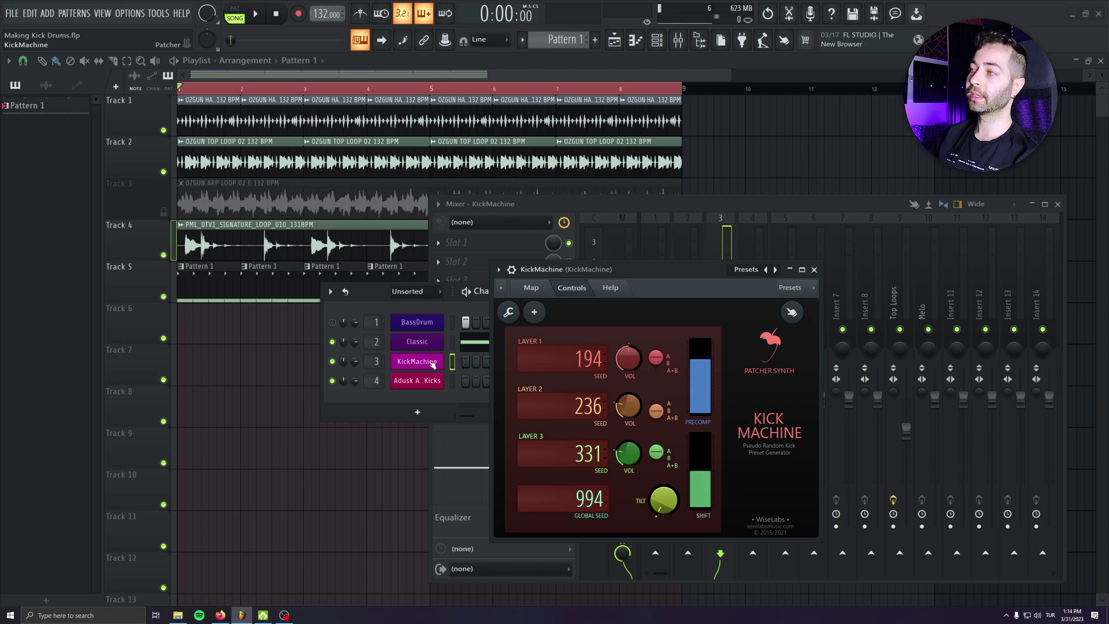
drag(569, 270, 188, 253)
drag(524, 293, 347, 139)
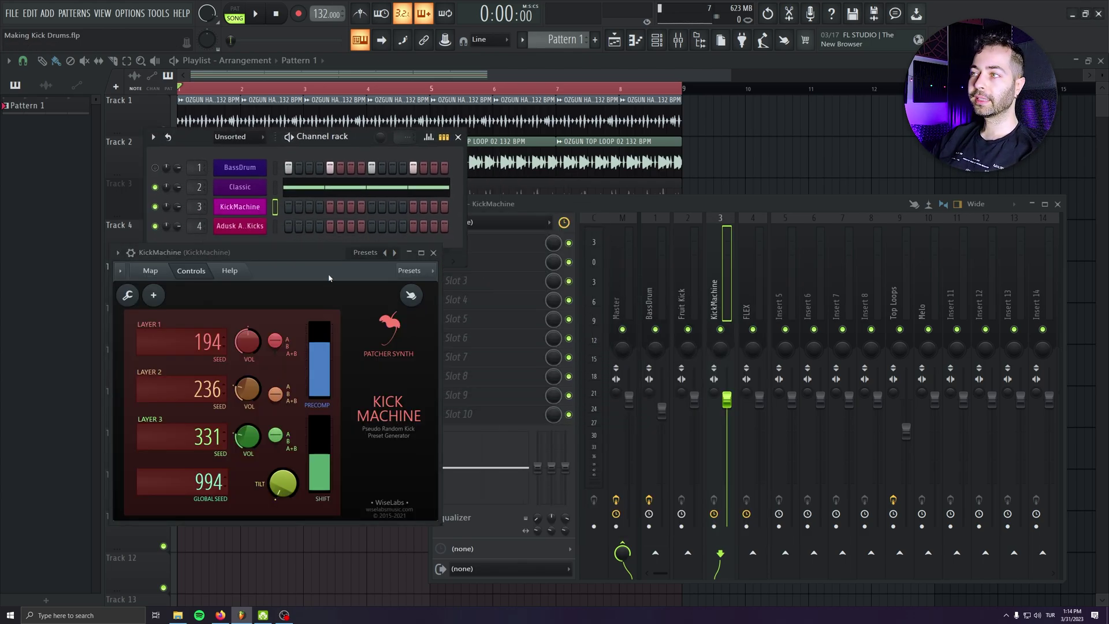
drag(329, 277, 321, 330)
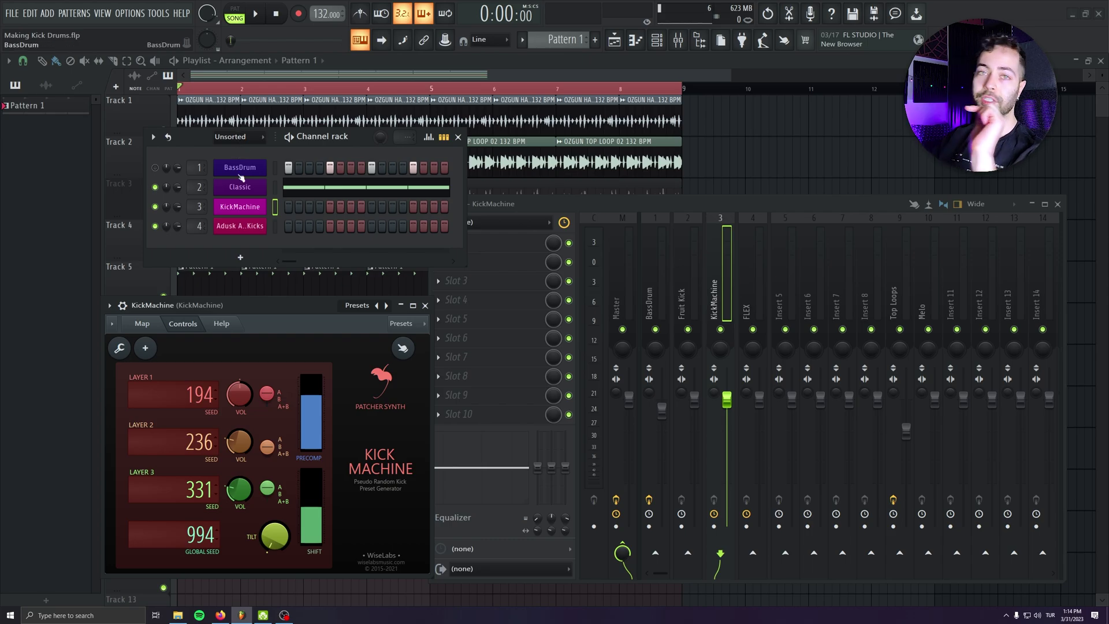
drag(572, 203, 648, 173)
click(585, 230)
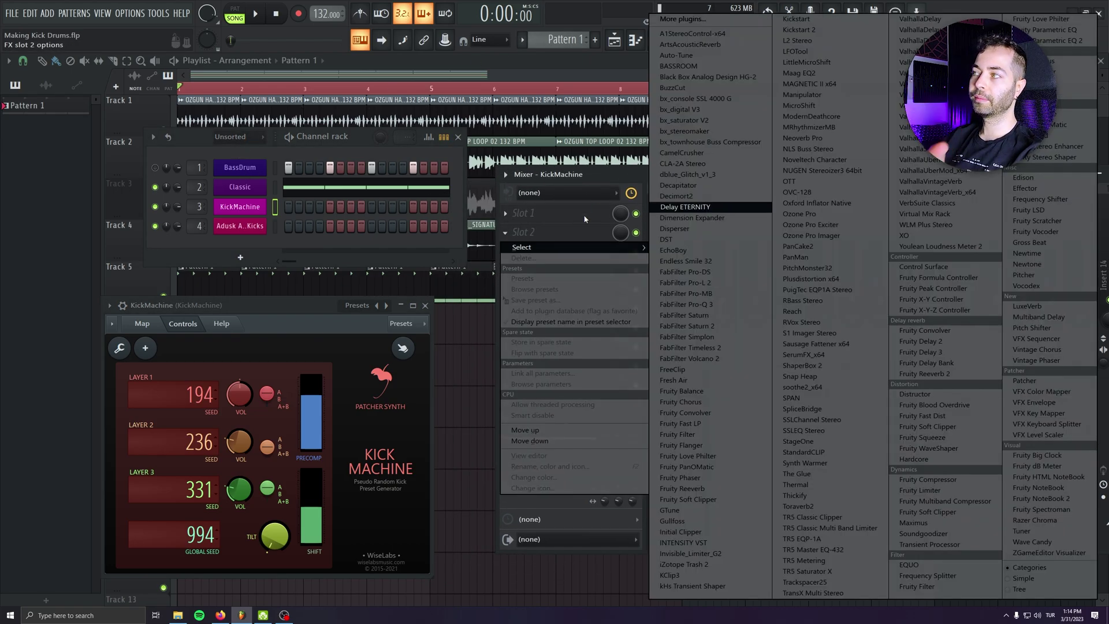
click(585, 219)
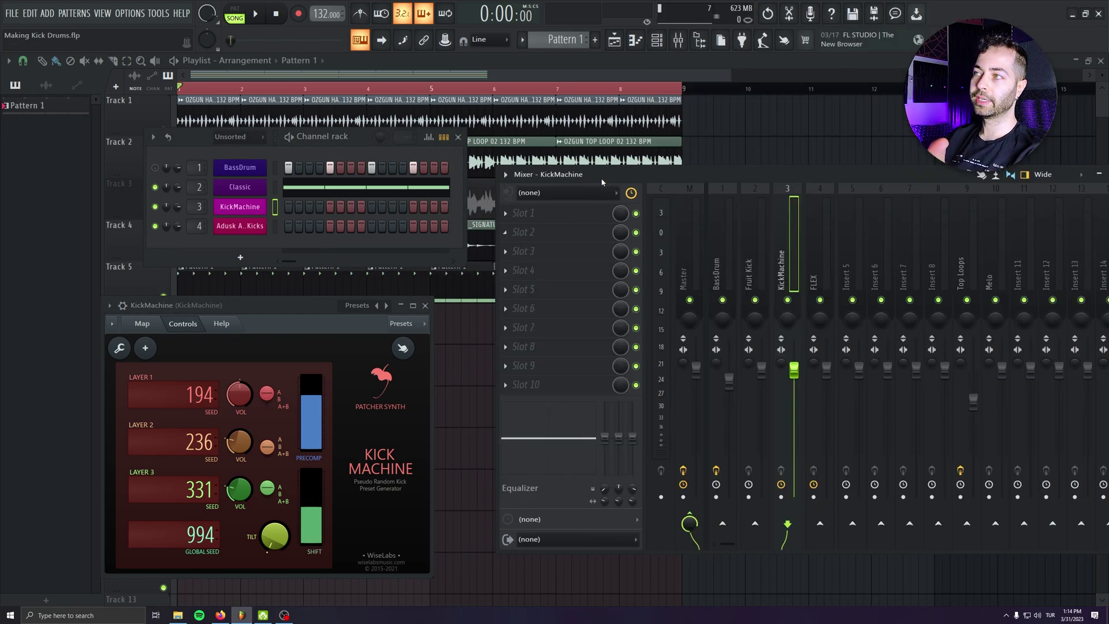
Examine the KickMachine channel's options and the Patcher presets where KickMachine is listed under WiseLabs
right_click(253, 197)
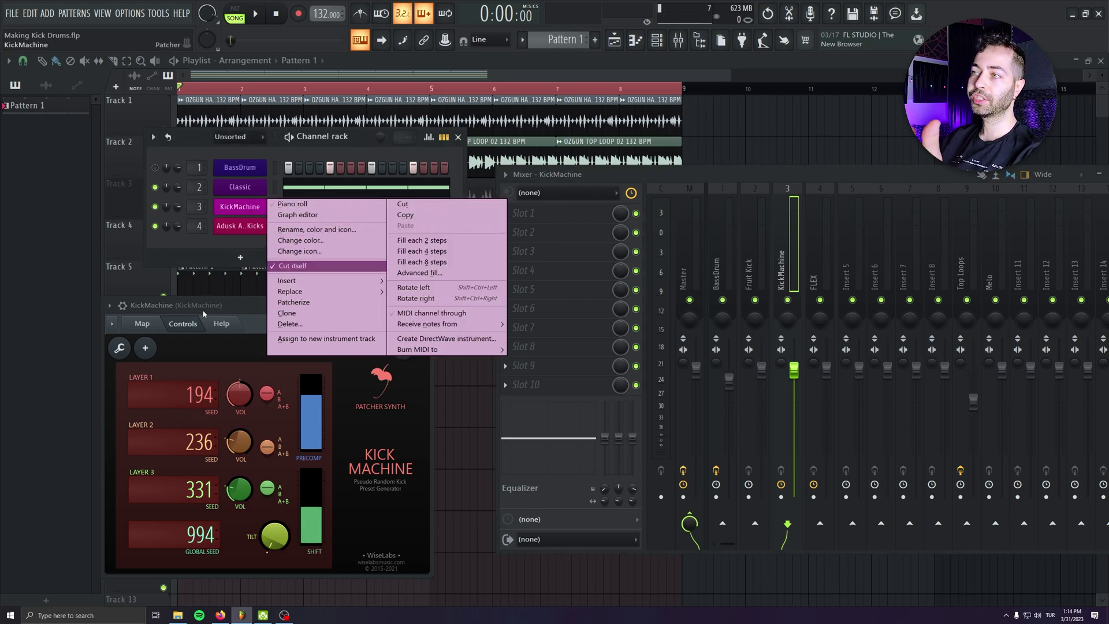
drag(220, 307, 220, 298)
click(110, 296)
mouse_move(173, 330)
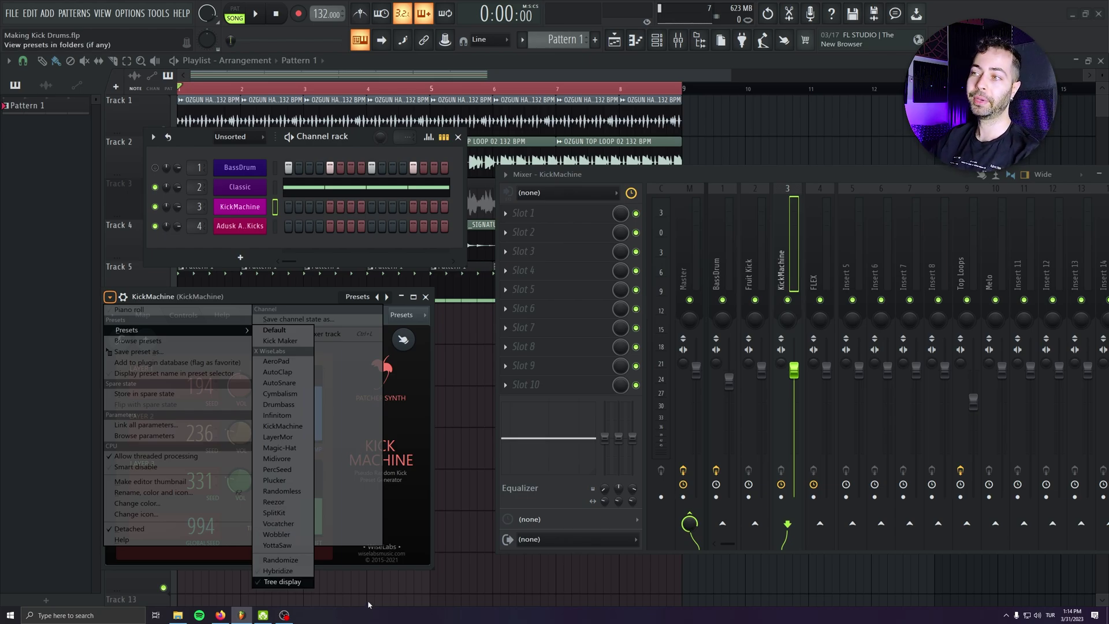
click(309, 296)
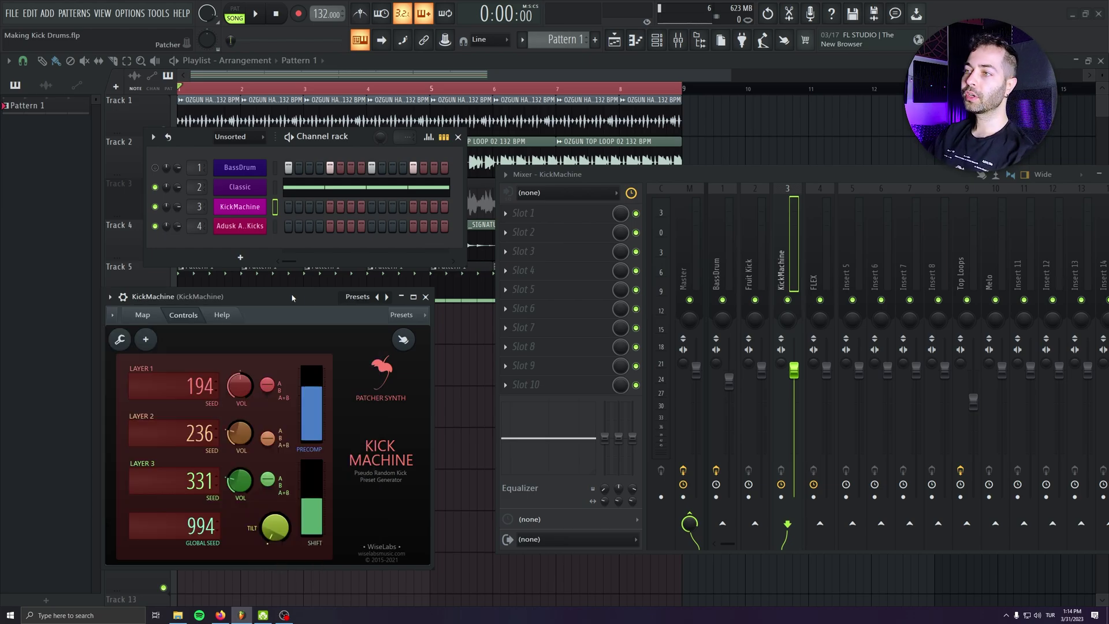
Copy the BassDrum channel's four-beat step pattern into the KickMachine channel
drag(291, 293, 292, 266)
click(278, 169)
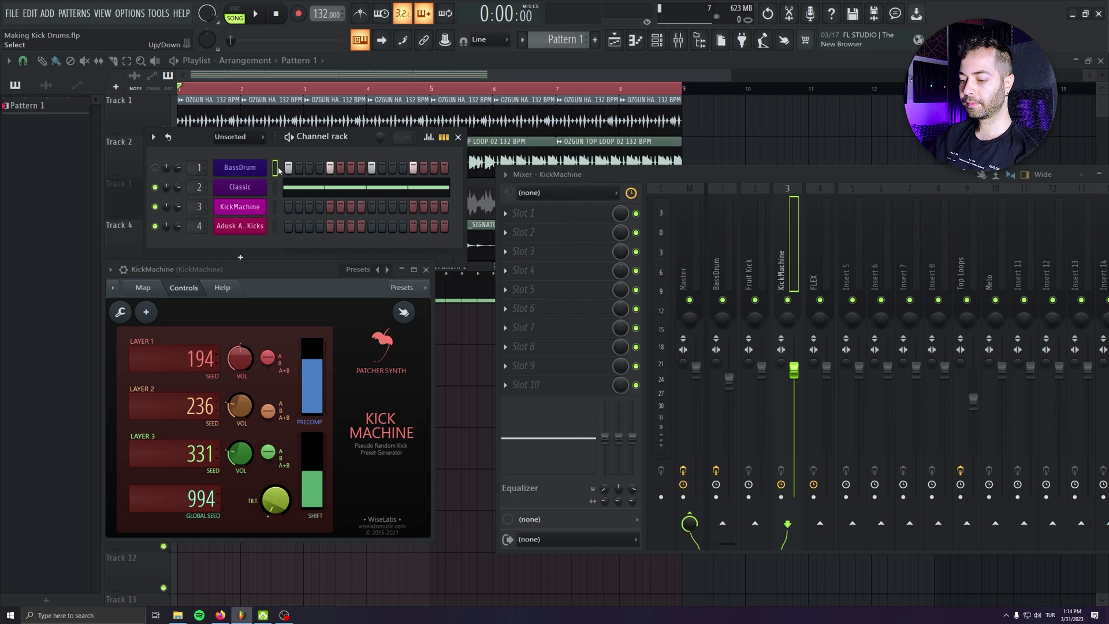
click(276, 207)
key(ctrl+v)
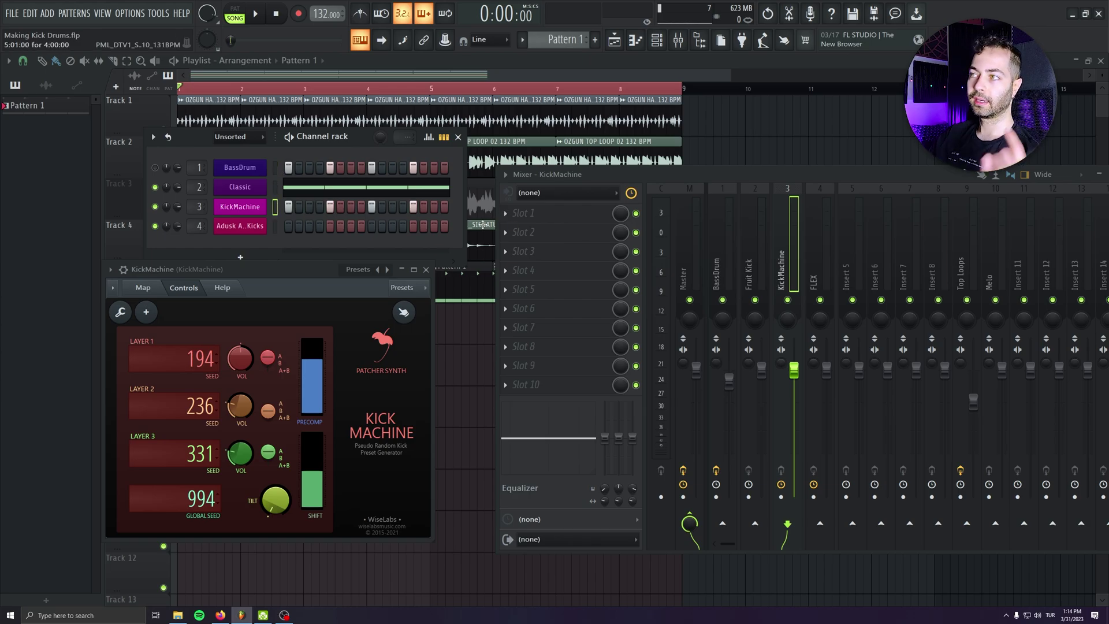
Mute the Classic channel and switch playback to pattern mode, with the KickMachine synth and the master's LFOTool waveform open beside each other
click(154, 186)
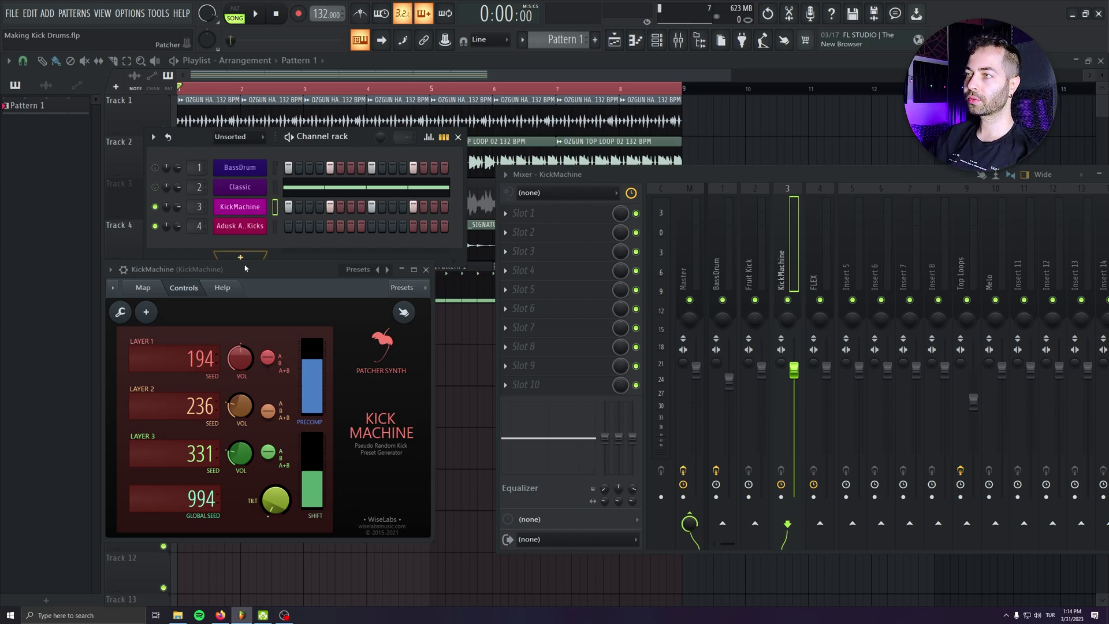
drag(246, 269, 243, 259)
key(space)
click(235, 13)
click(275, 14)
click(275, 13)
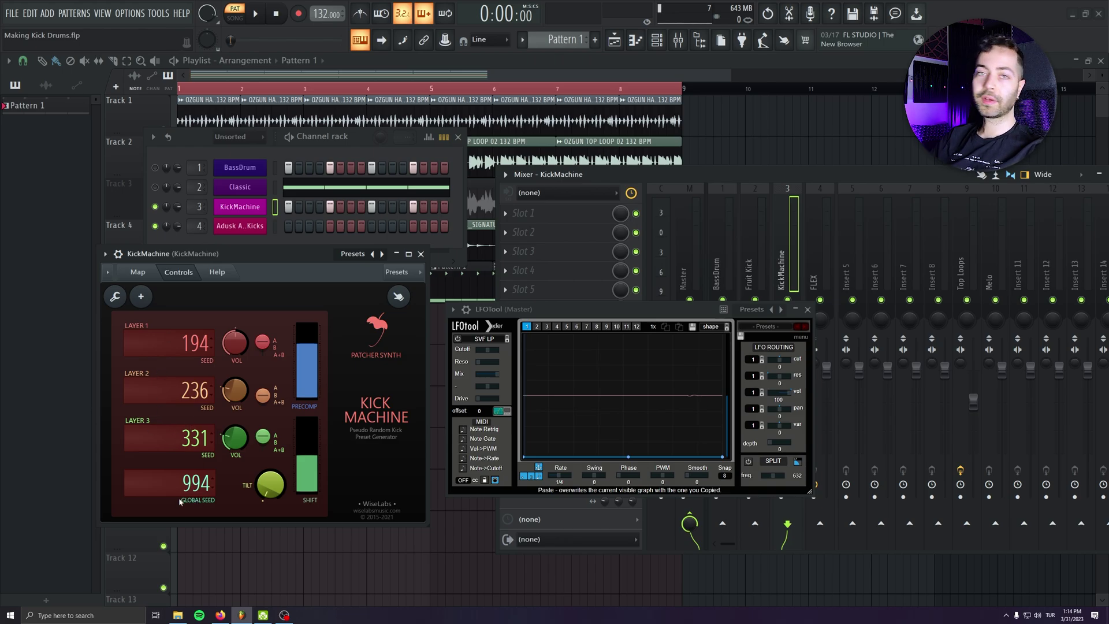
Set the KickMachine layer seeds to 148, 256 and 369 and the global seed to 1008, and audition the pattern
scroll(181, 392, up, 1)
scroll(179, 442, up, 2)
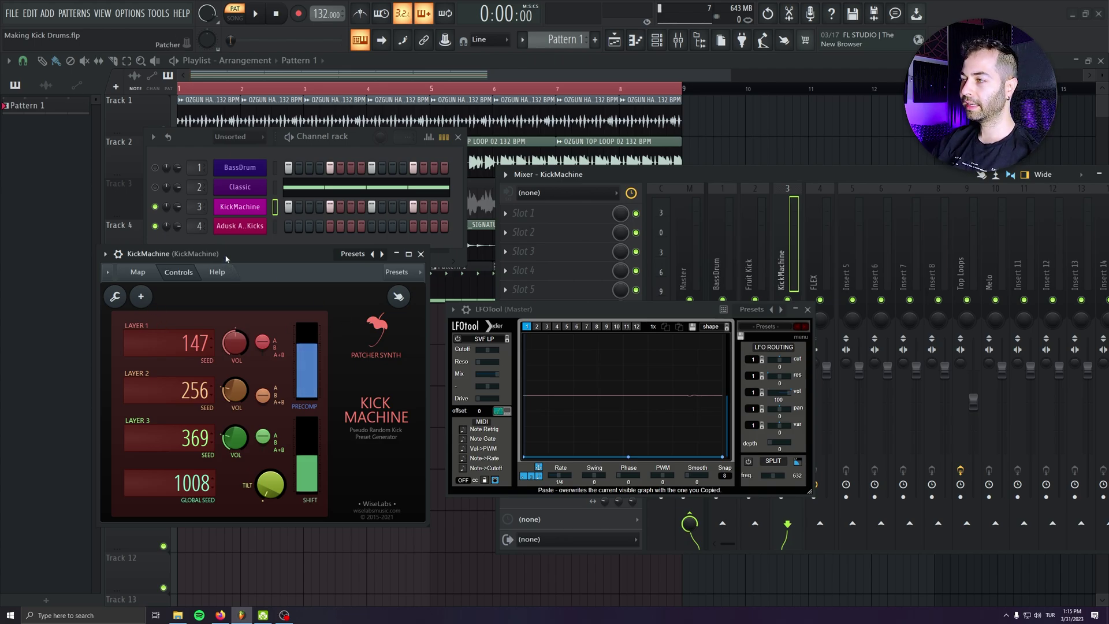
key(space)
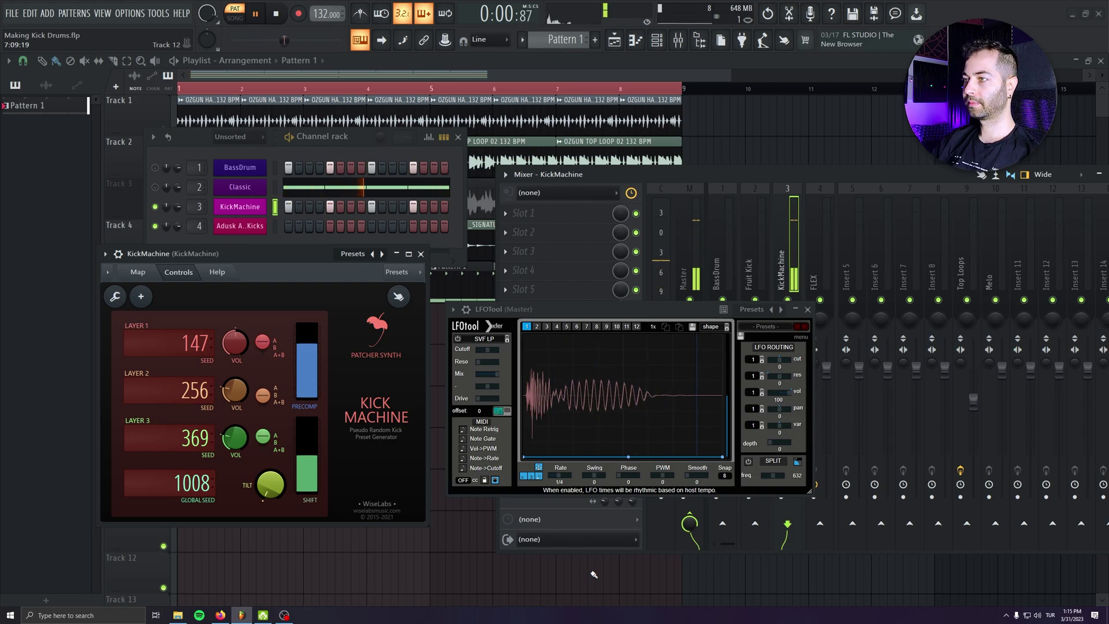
key(space)
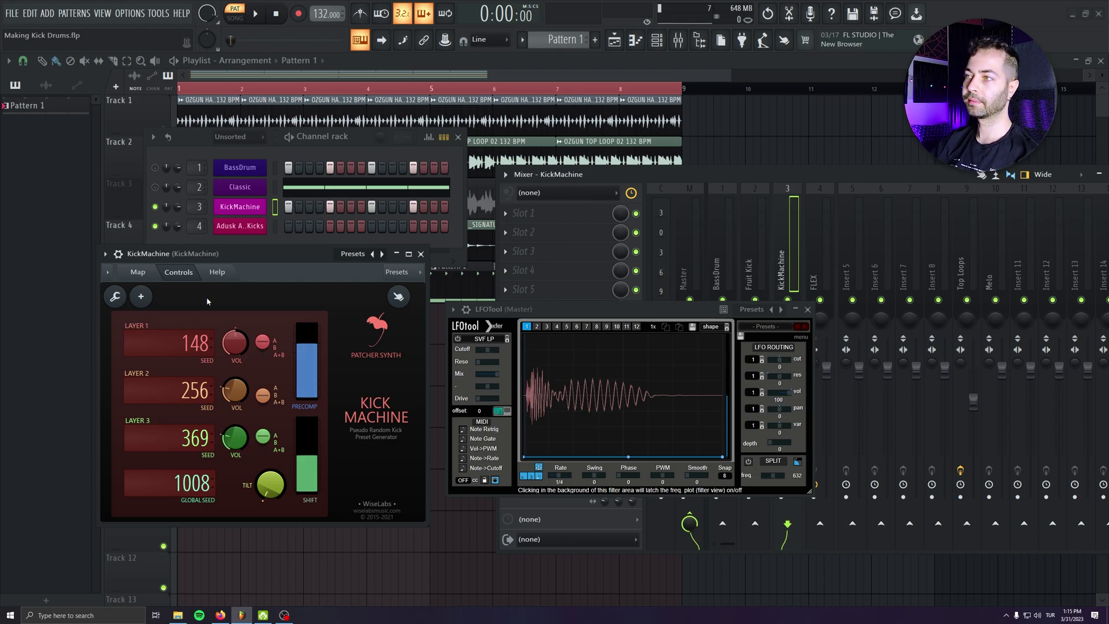
key(space)
key(space)
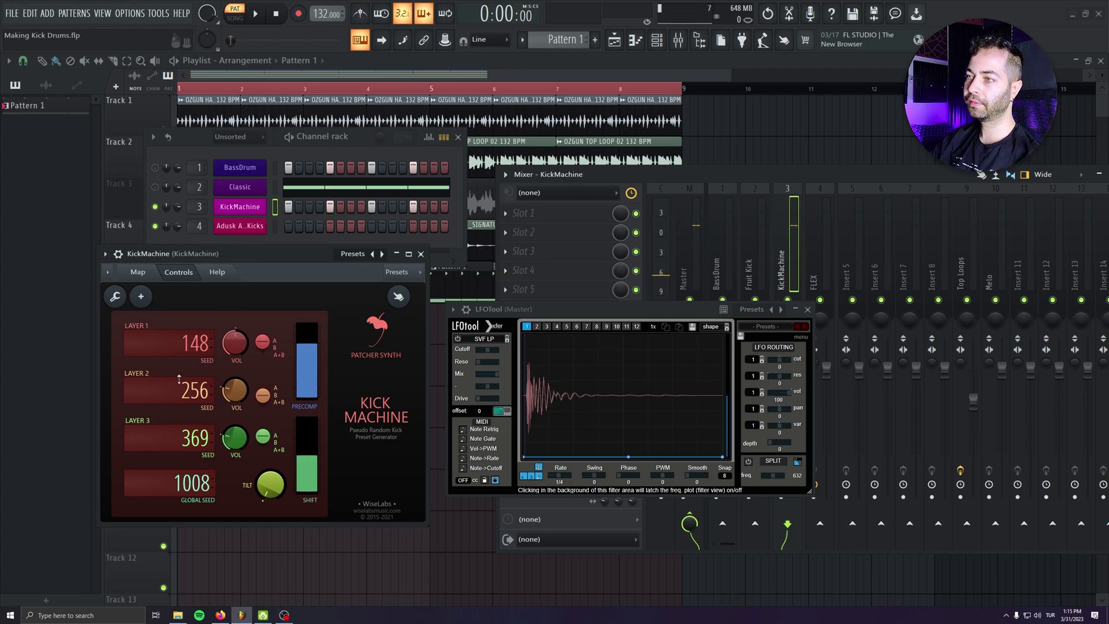
Set the layer 2 seed to 220 and the global seed to 975, auditioning the kick after each change
drag(175, 391, 175, 413)
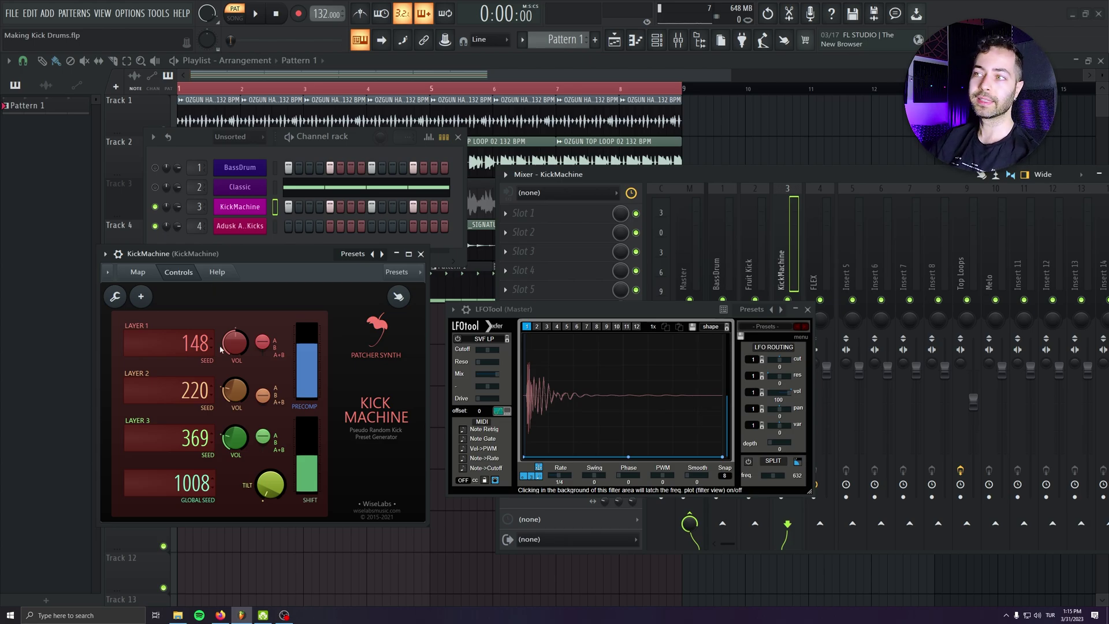
key(space)
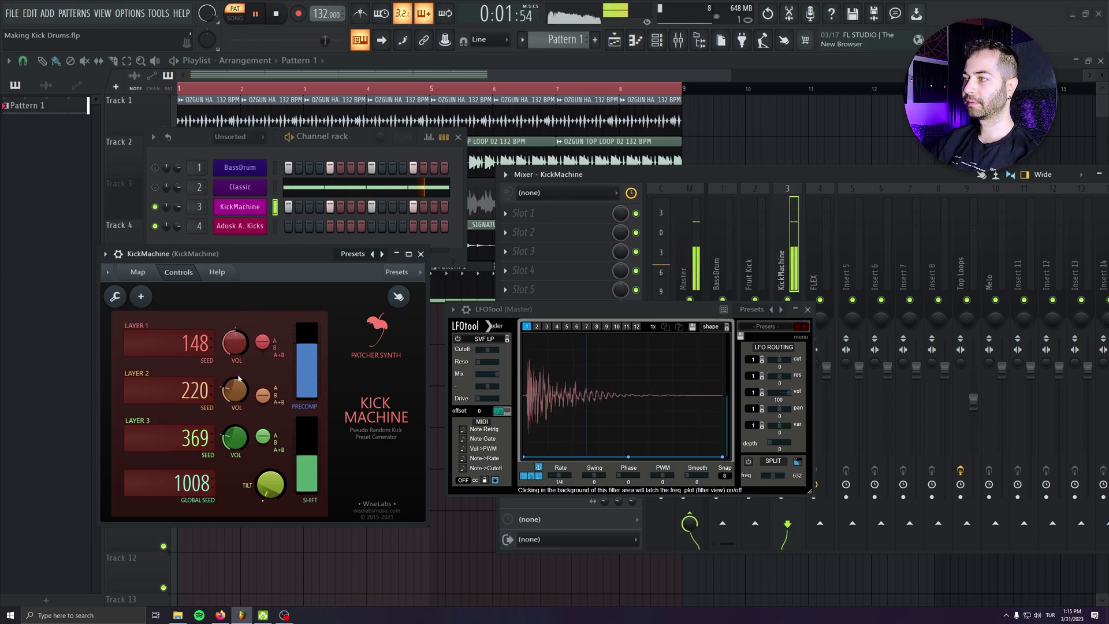
key(space)
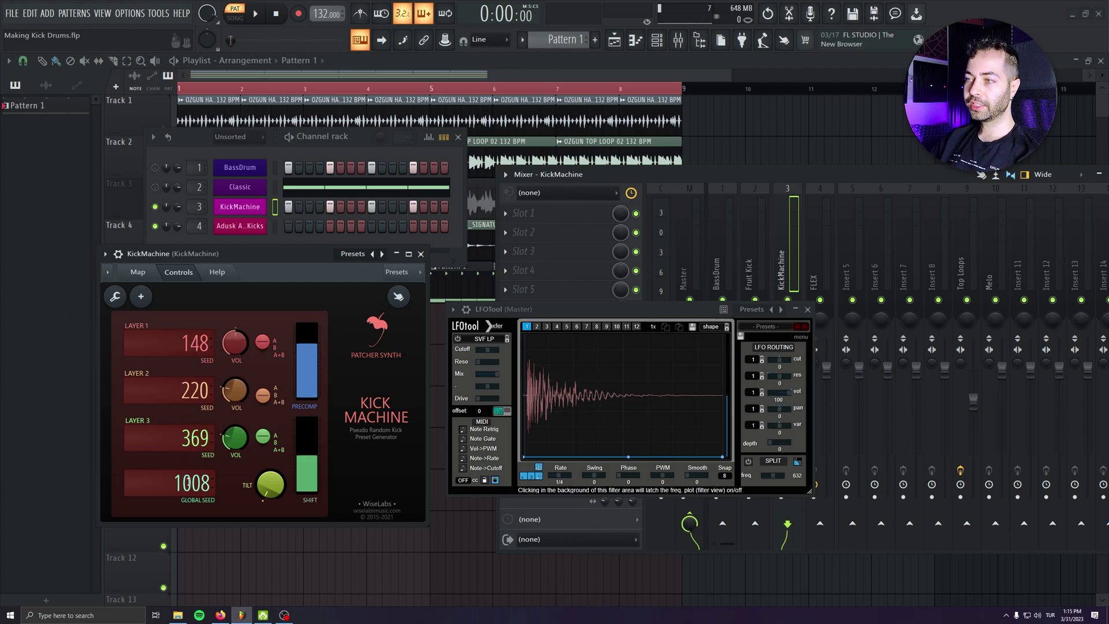
drag(188, 484, 188, 503)
key(space)
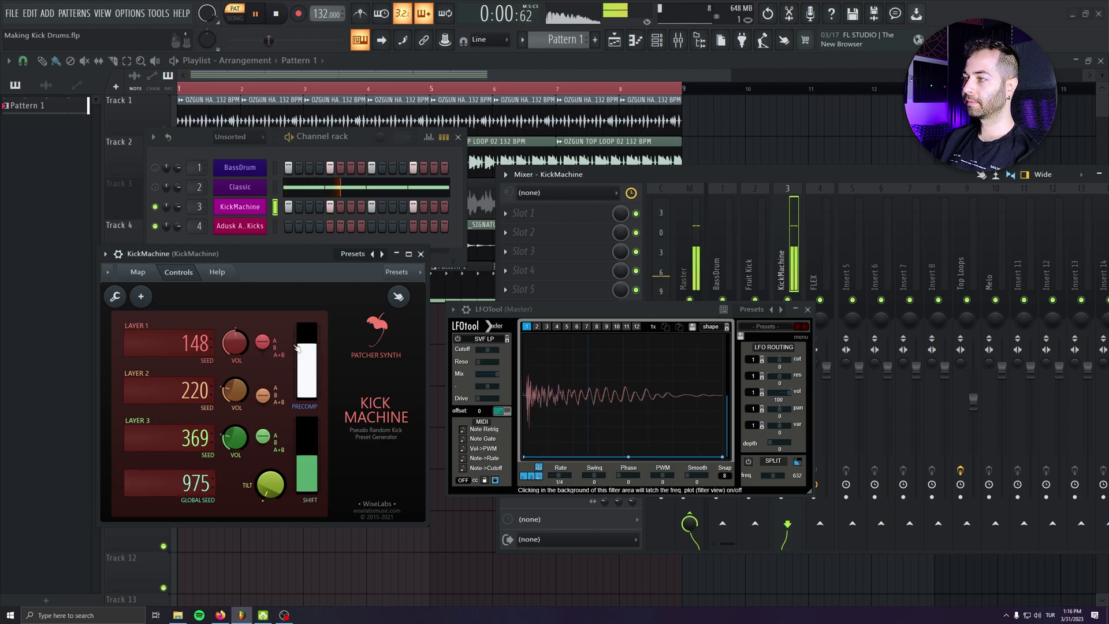
key(space)
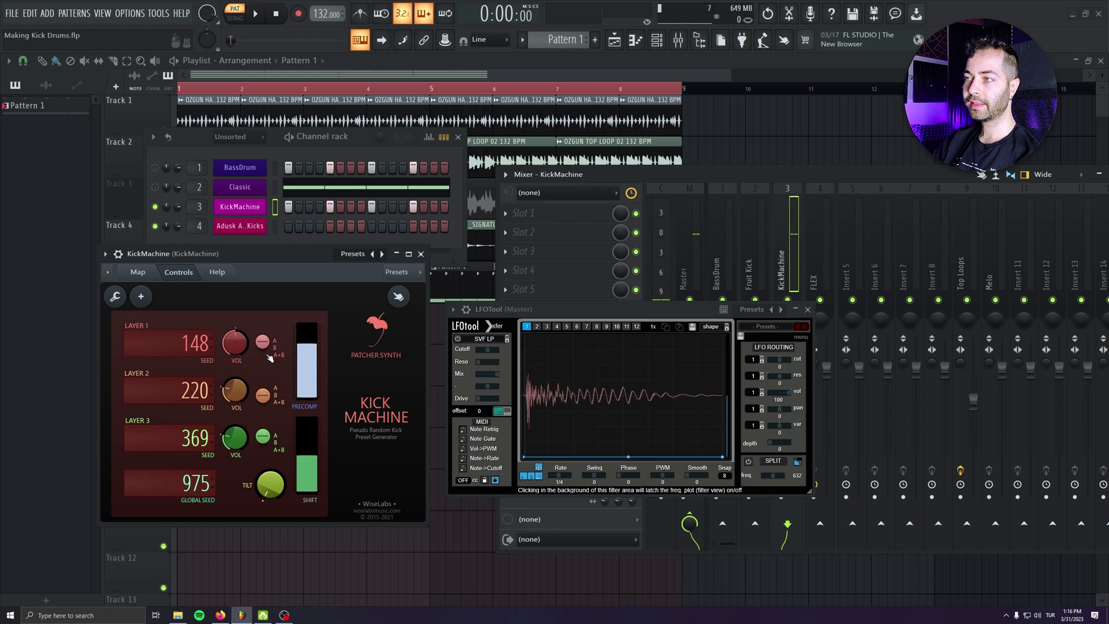
During pattern playback, set the layer seeds to 128, 257 and 427 and the global seed to 933
drag(194, 438, 197, 354)
key(space)
mouse_move(181, 485)
mouse_down()
mouse_move(182, 471)
mouse_move(181, 492)
mouse_up()
drag(195, 437, 195, 437)
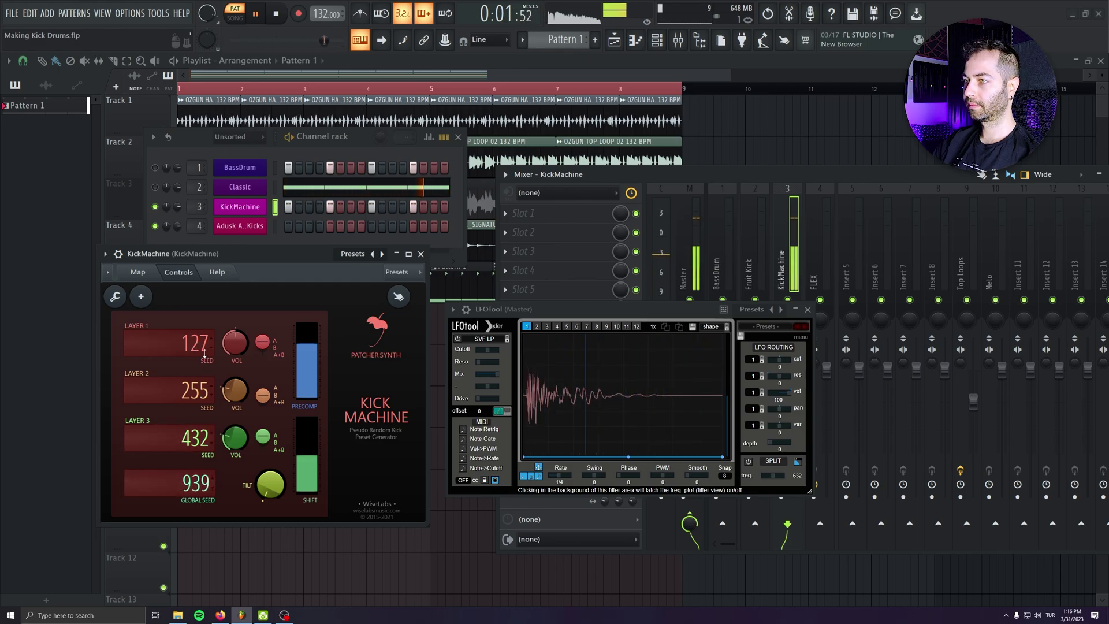
drag(192, 391, 191, 389)
drag(198, 346, 198, 345)
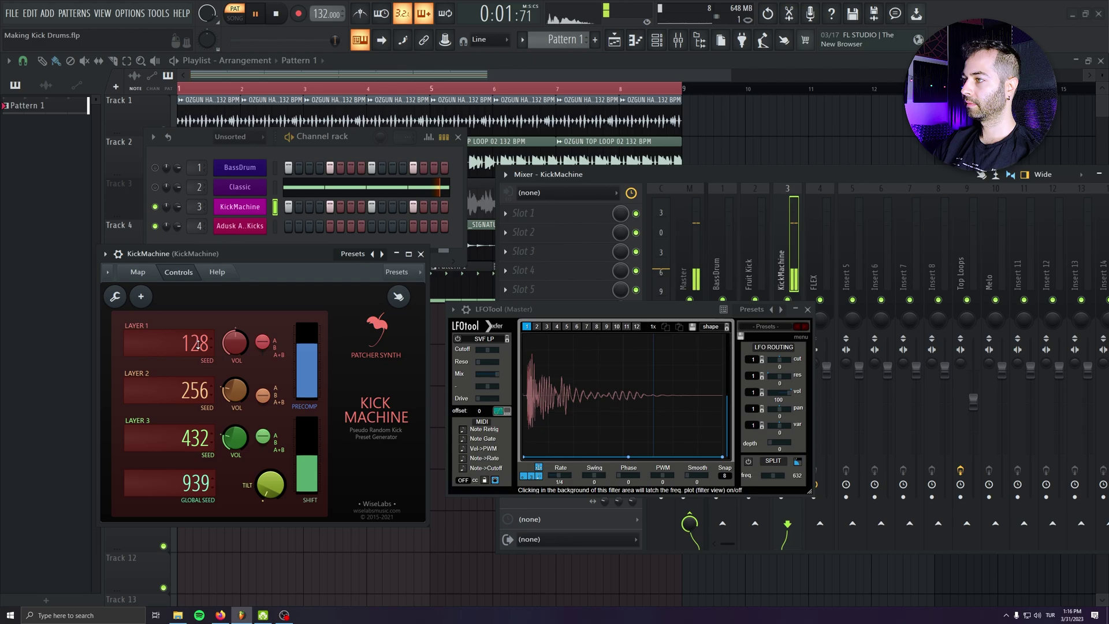
drag(198, 392, 198, 391)
drag(181, 435, 180, 438)
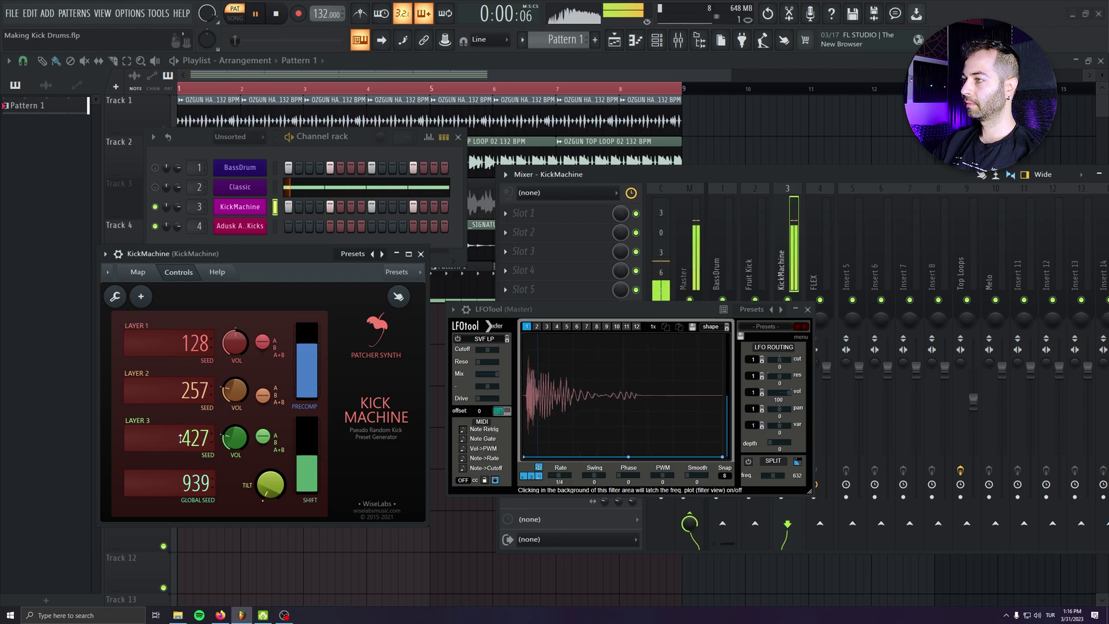
drag(196, 483, 196, 487)
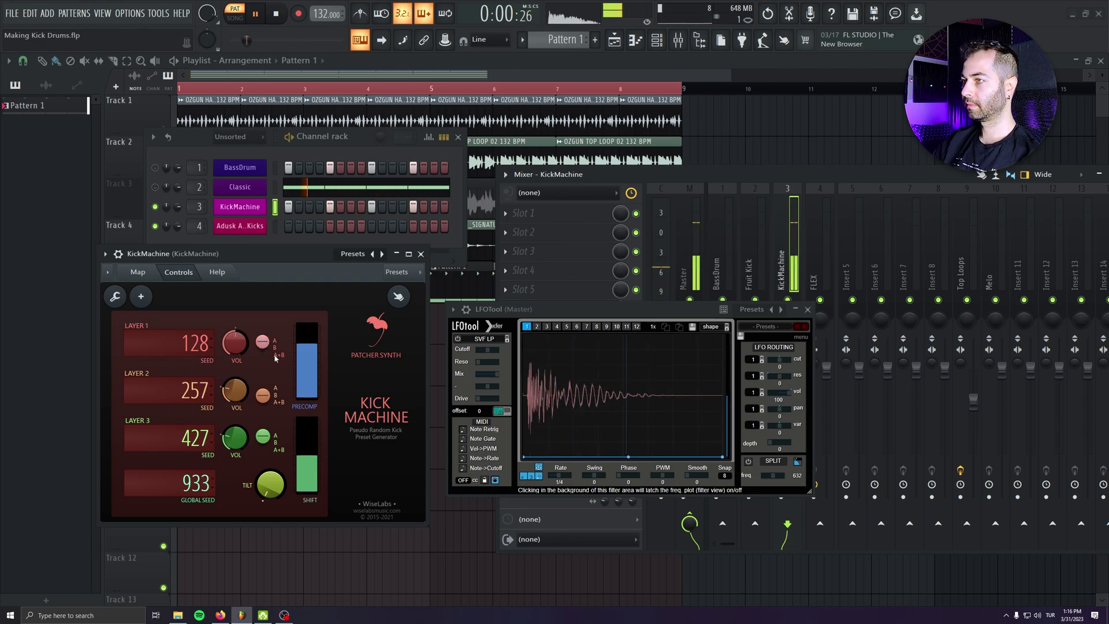
Raise the layer 1 volume and lower the layer 2 volume while auditioning the kick
drag(235, 351, 235, 327)
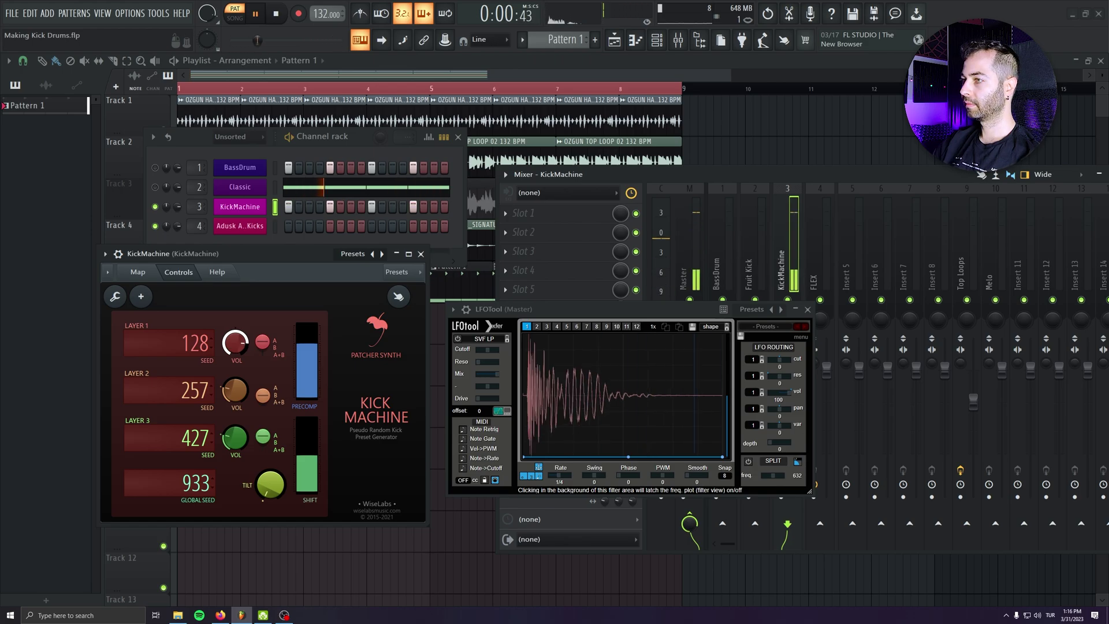
key(space)
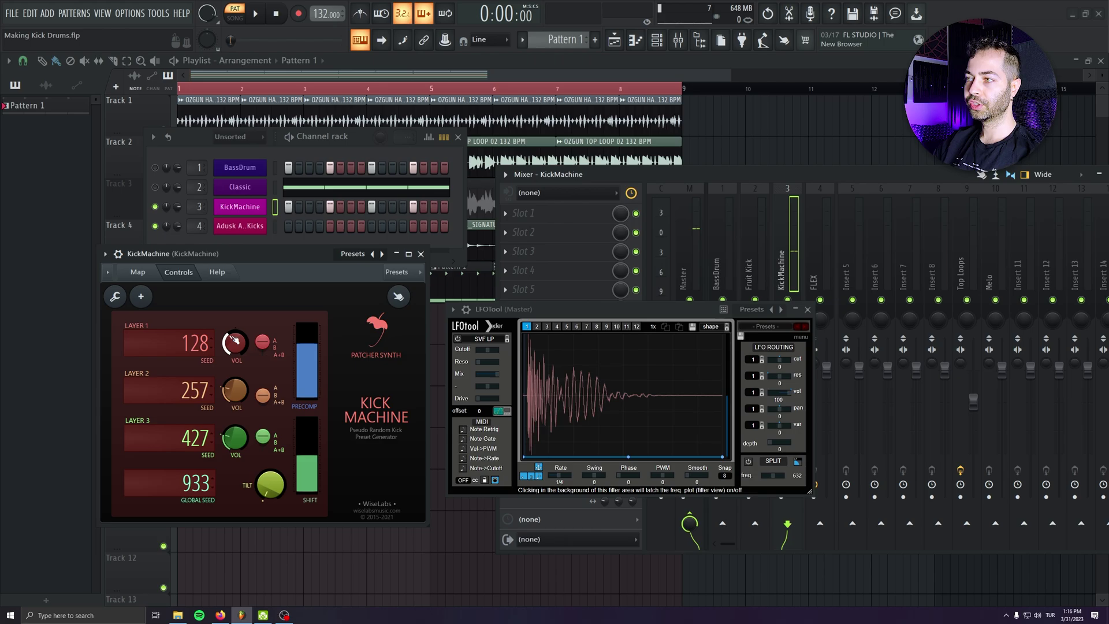
key(space)
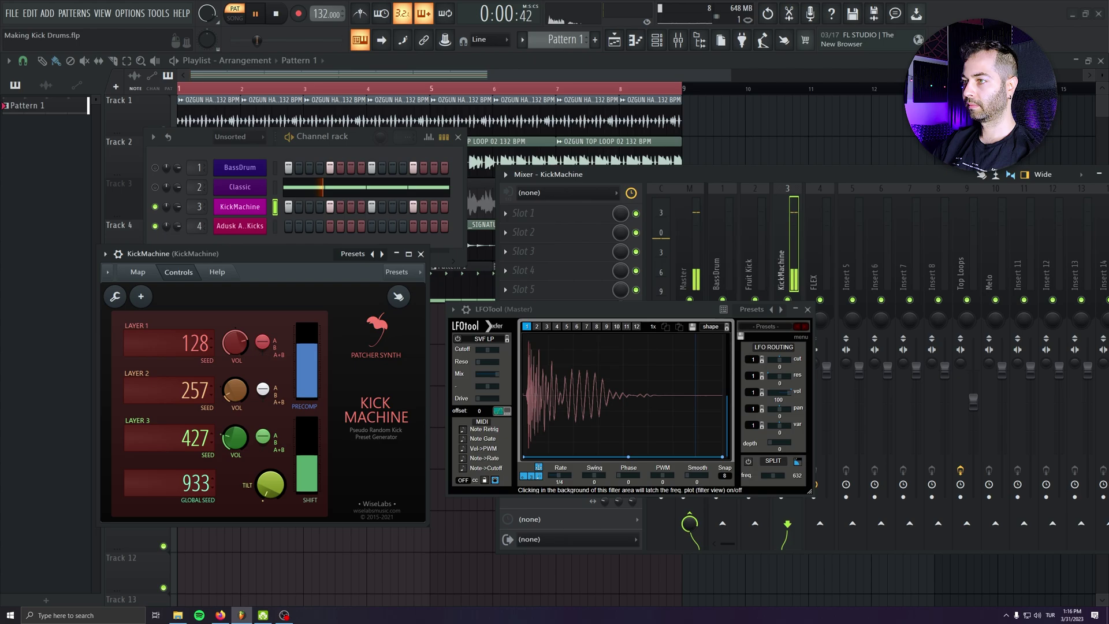
key(space)
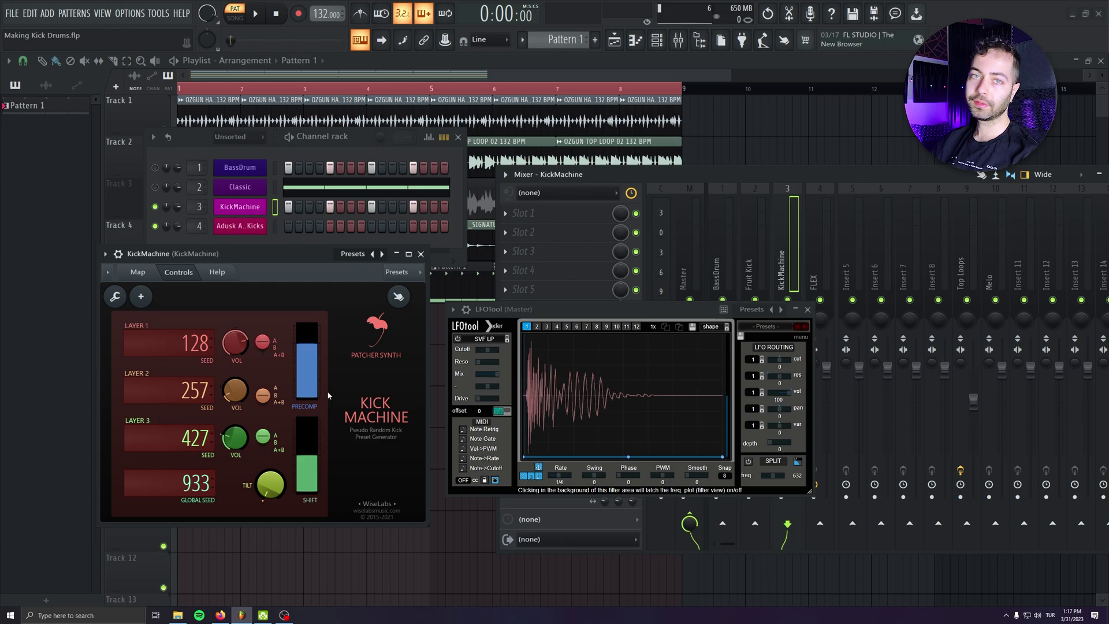
Compare the A, B and A+B options of the three layers during playback, and leave all three layers on A
click(262, 349)
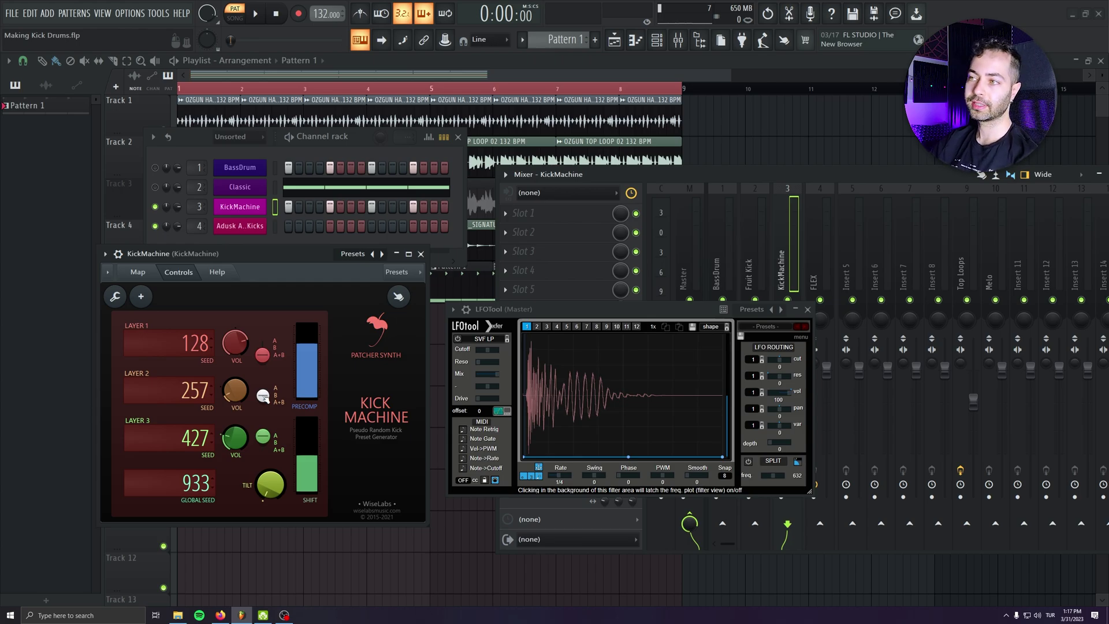
key(space)
drag(262, 354, 262, 348)
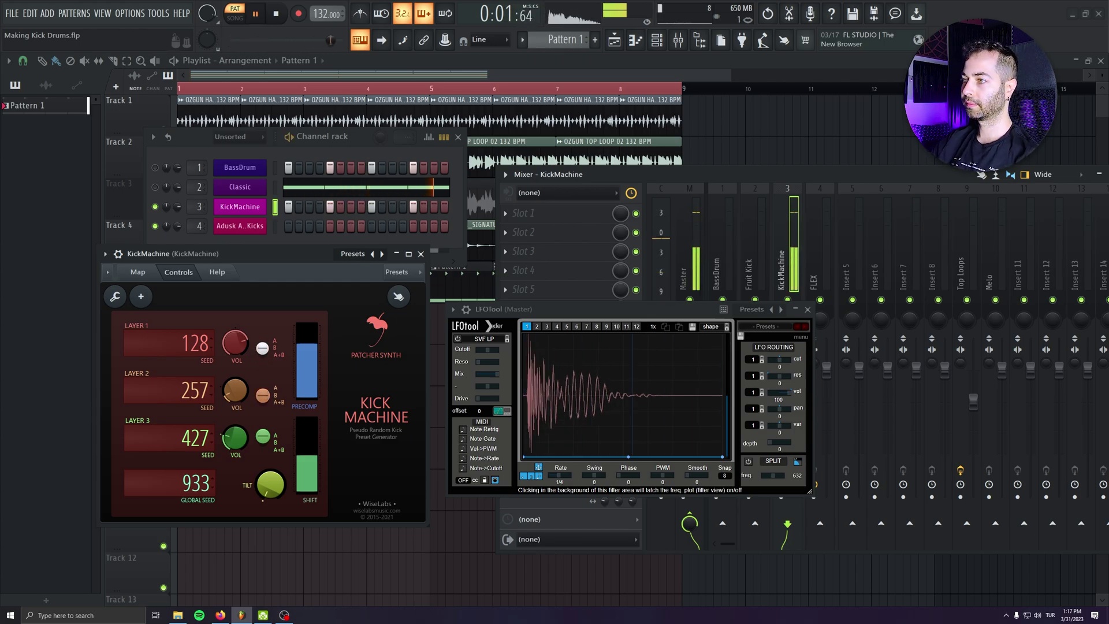
drag(262, 395, 262, 388)
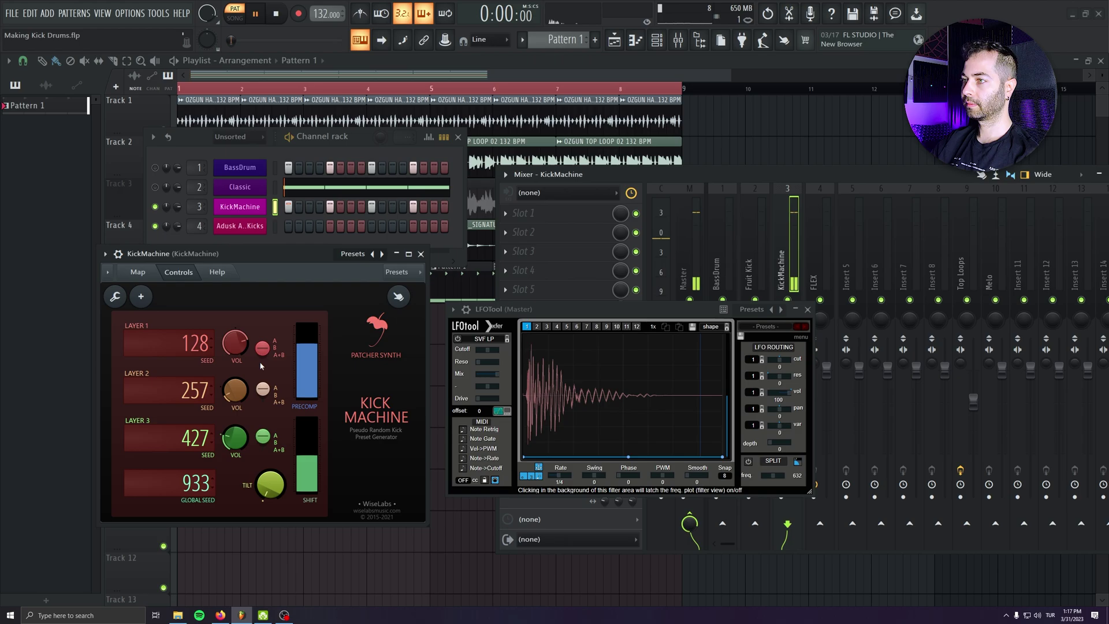
click(264, 452)
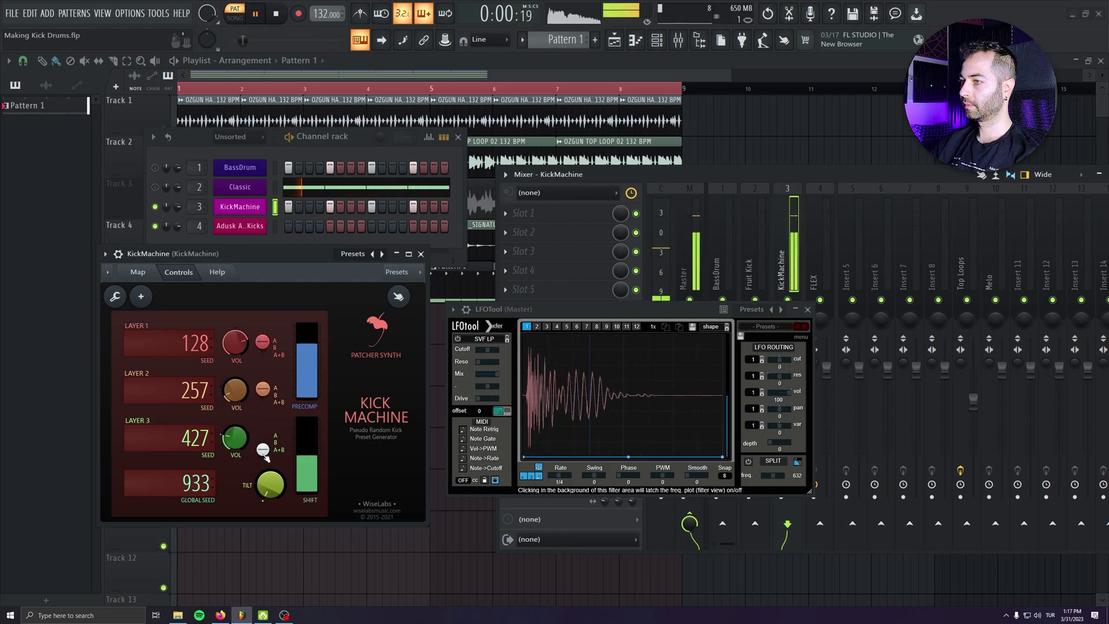
click(263, 454)
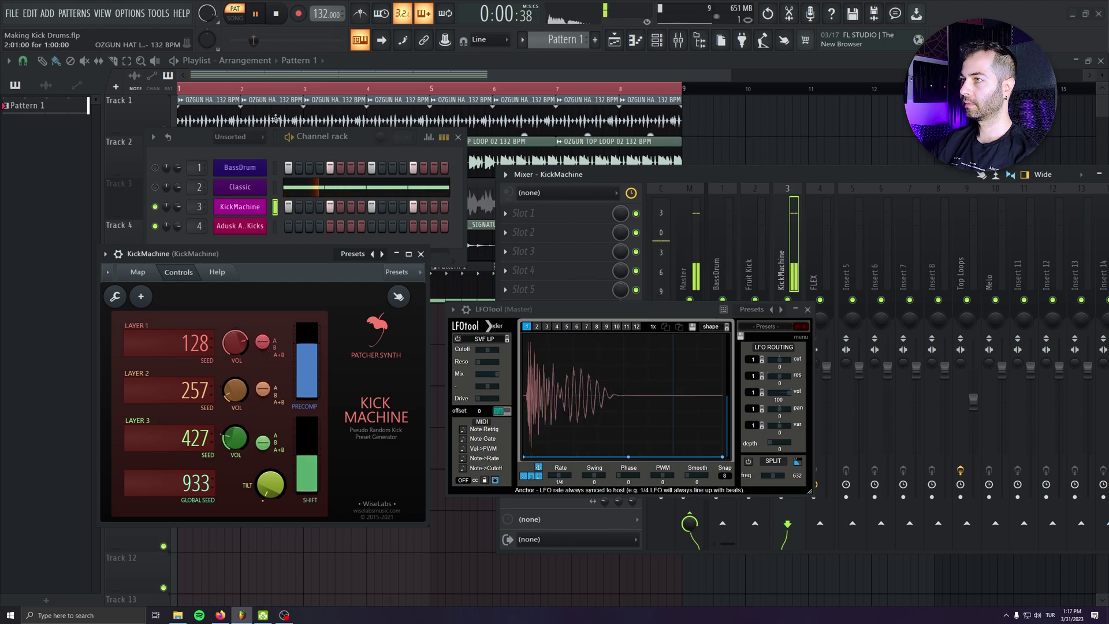
click(262, 436)
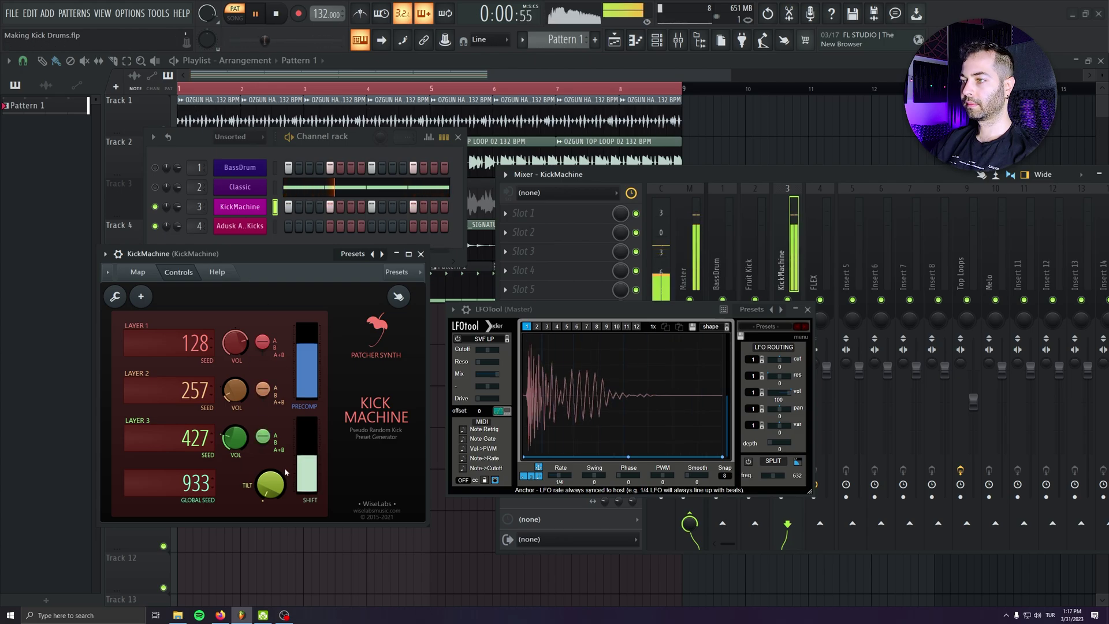
Try different Tilt amounts and the maximum and minimum Shift while auditioning, and restore Shift to its middle level
mouse_move(270, 484)
mouse_down()
mouse_move(270, 442)
mouse_move(271, 500)
mouse_up()
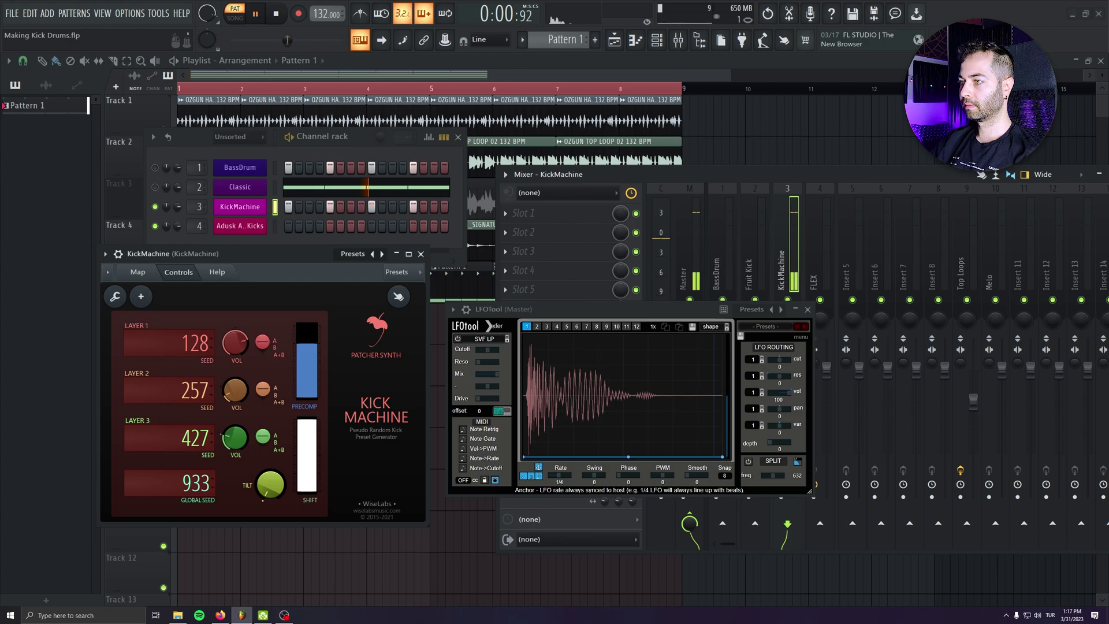
key(space)
drag(306, 430, 312, 469)
key(space)
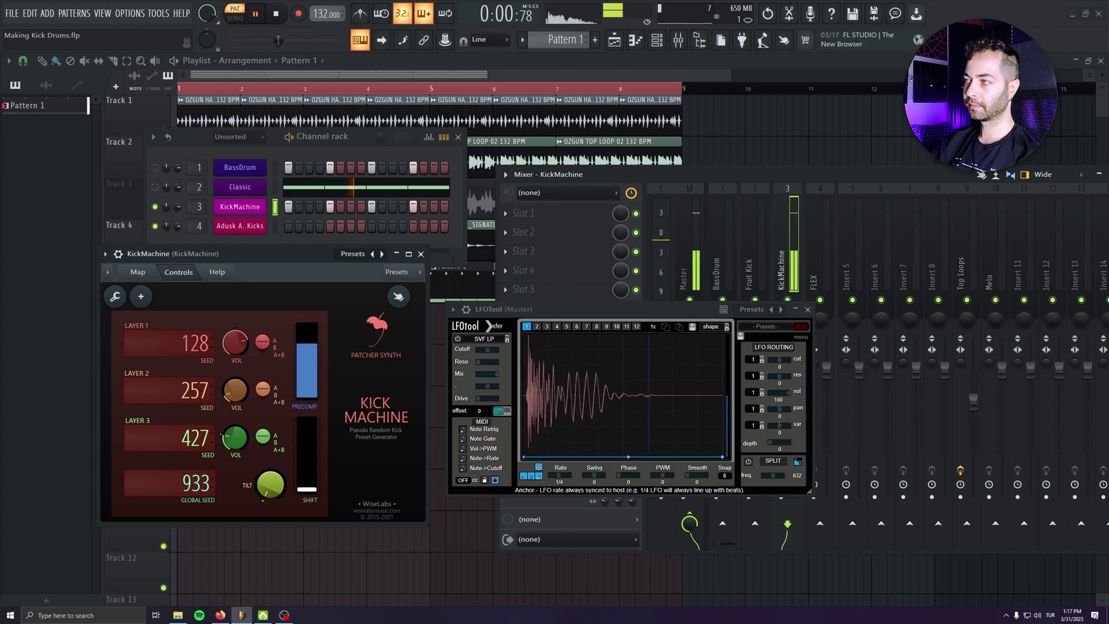
key(space)
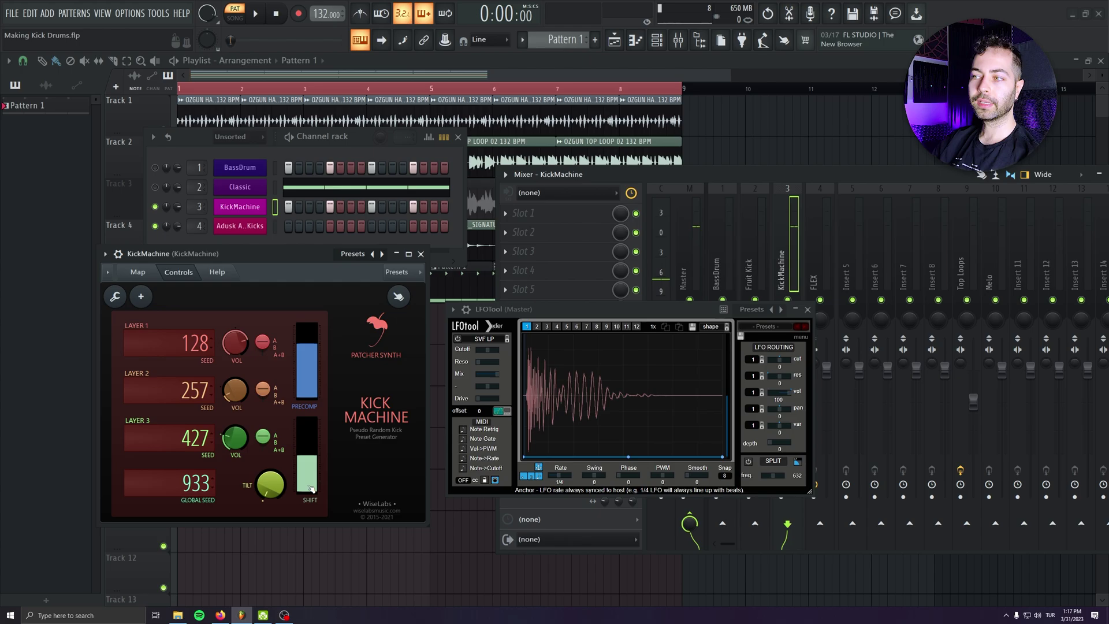
Raise Precomp slightly and play the kick together with the loops in song mode
drag(310, 349, 311, 353)
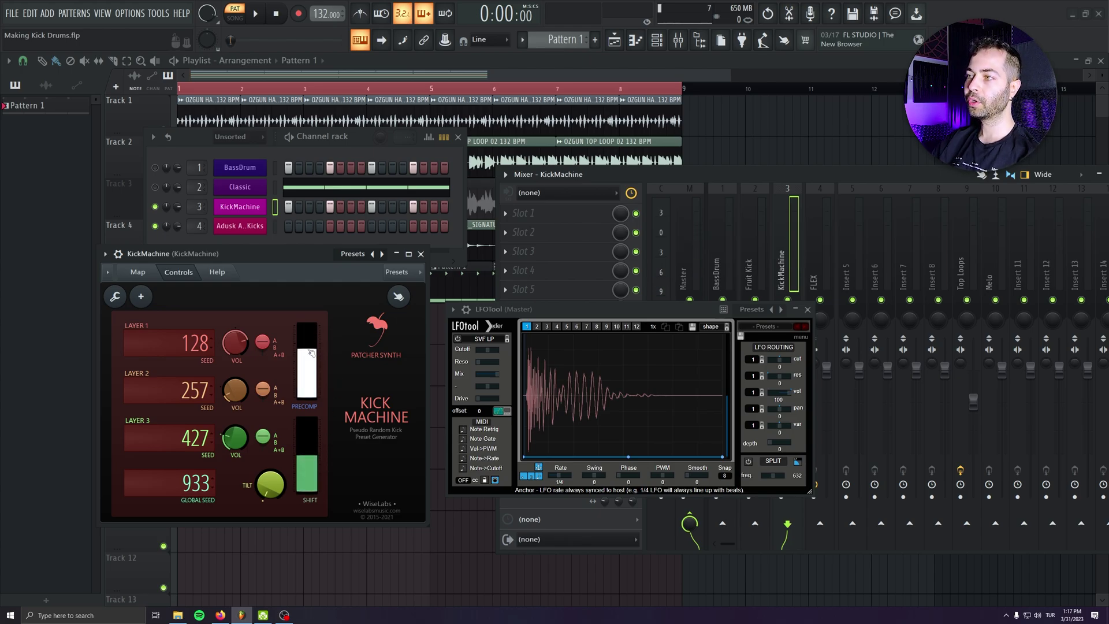
key(space)
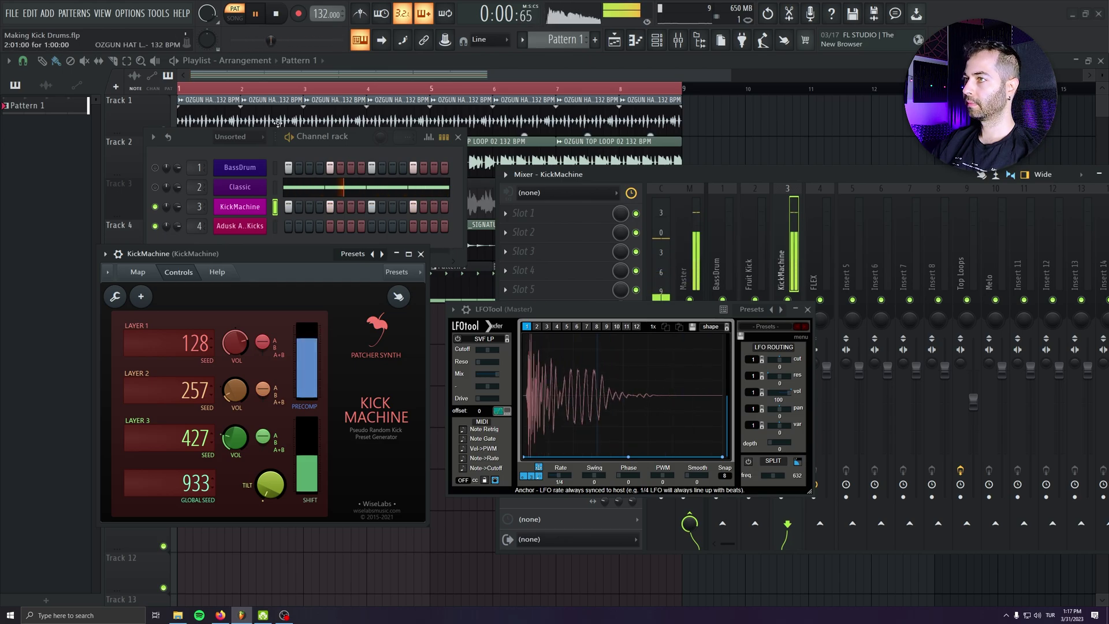
click(466, 248)
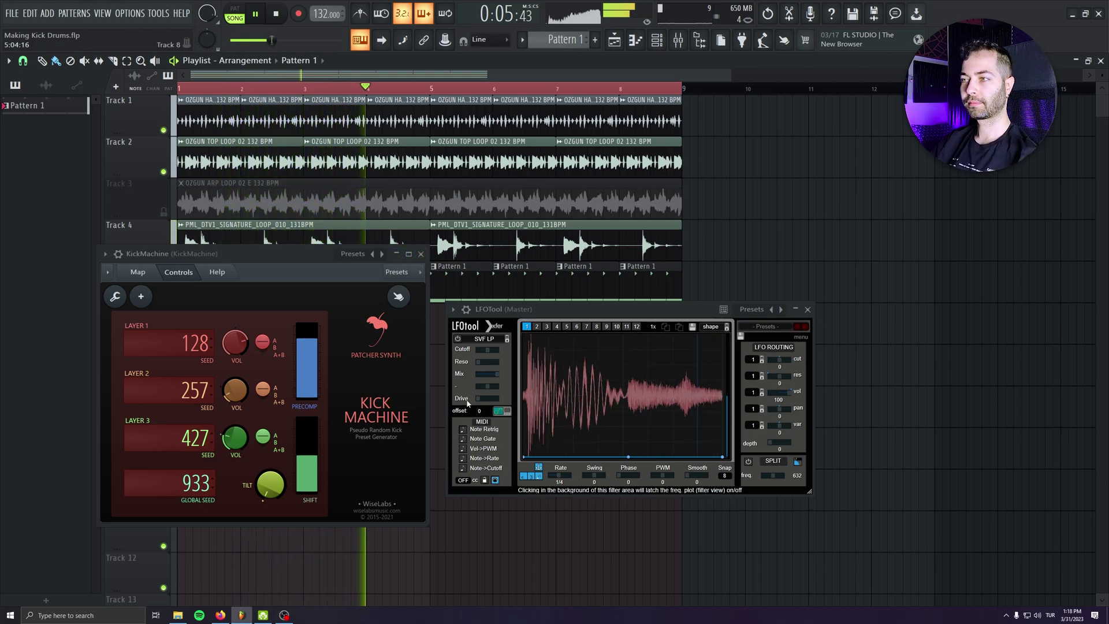
While the song plays, try other seeds and set the layers to 147, 225 and 369 and the global seed to 1008
drag(192, 341, 192, 313)
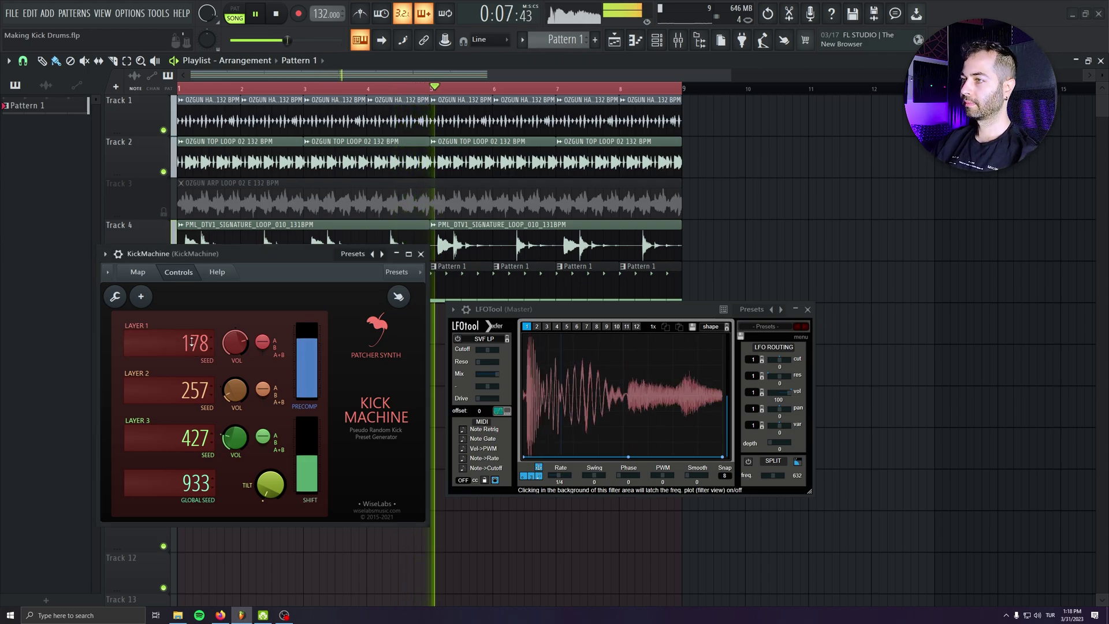
drag(192, 390, 185, 416)
drag(176, 484, 179, 454)
drag(188, 387, 188, 380)
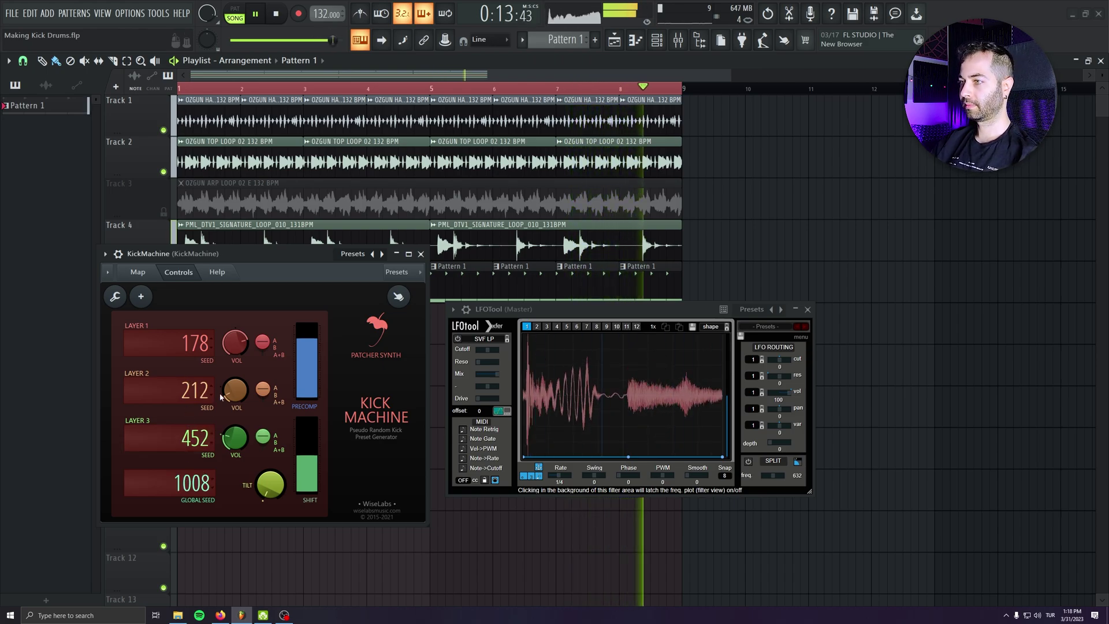
click(186, 342)
drag(193, 428, 209, 456)
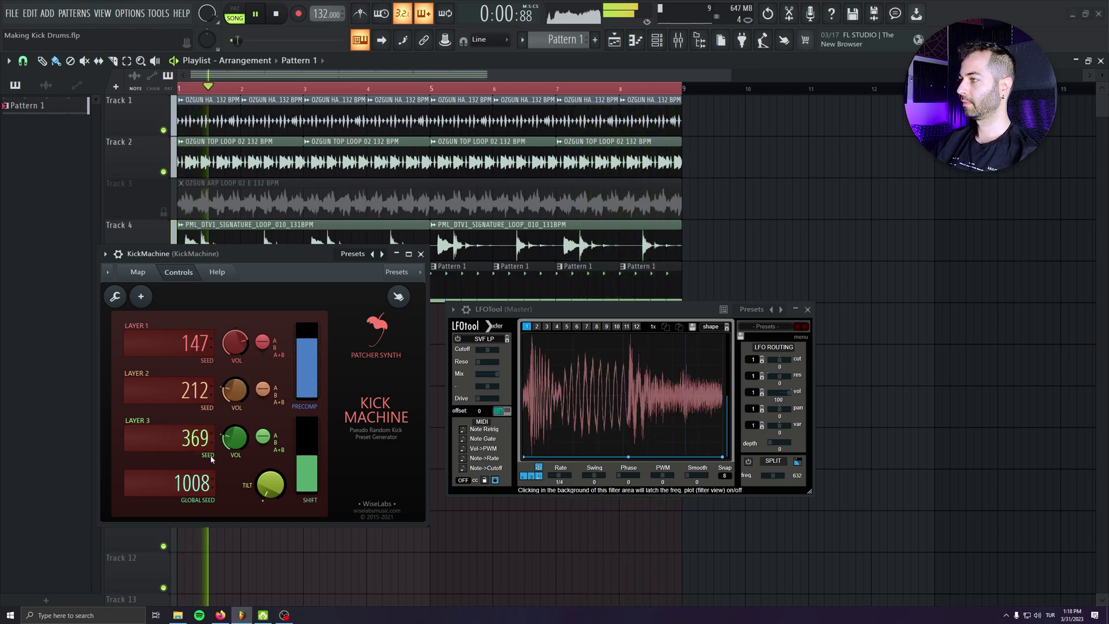
click(195, 405)
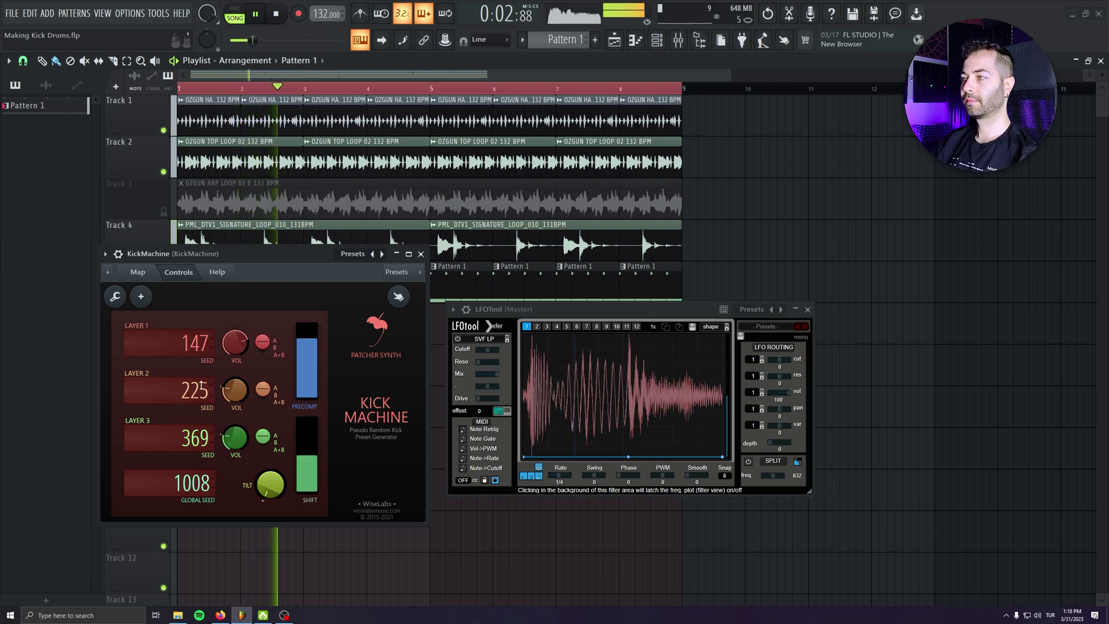
Set layer 2 to seed 282 with A+B, layer 3 to 340 and the global seed to 1151 during playback, and close KickMachine
click(195, 404)
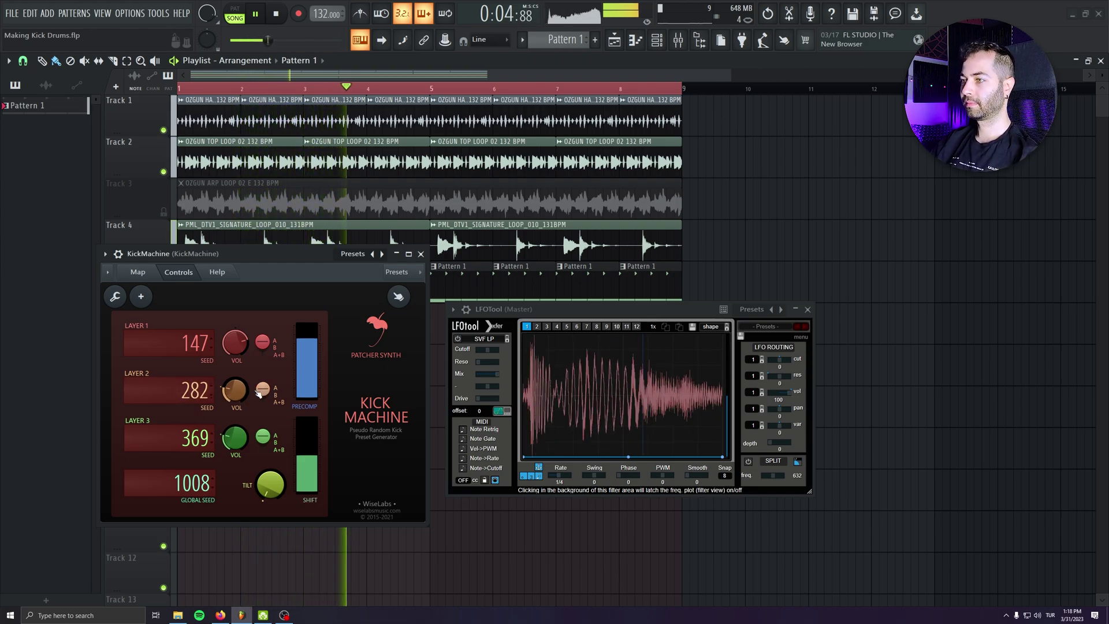
drag(262, 392, 272, 455)
drag(184, 443, 206, 485)
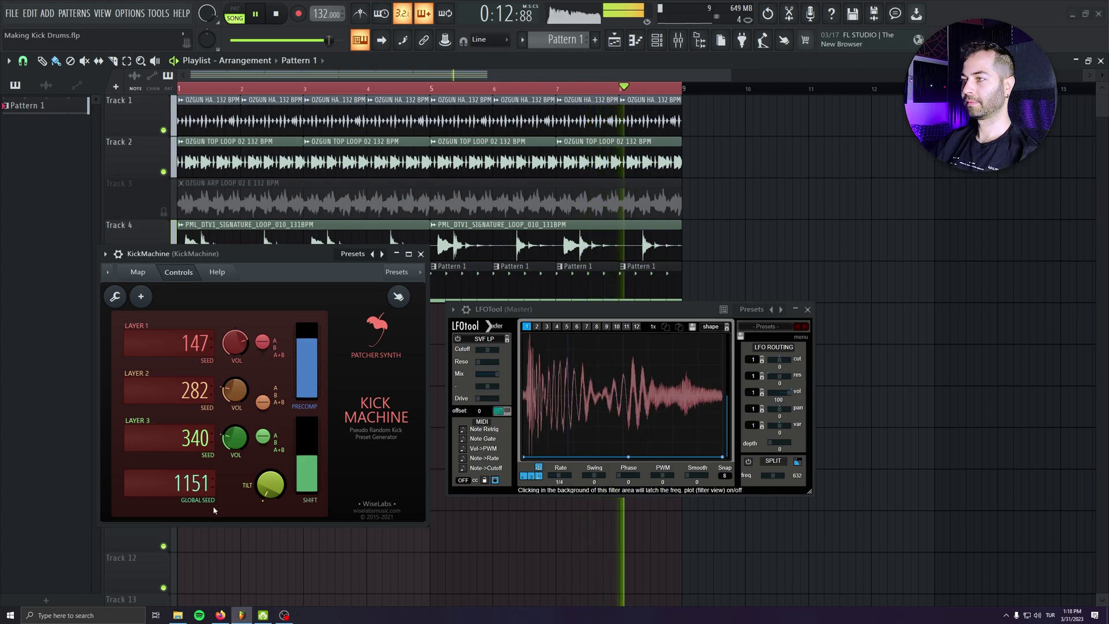
key(space)
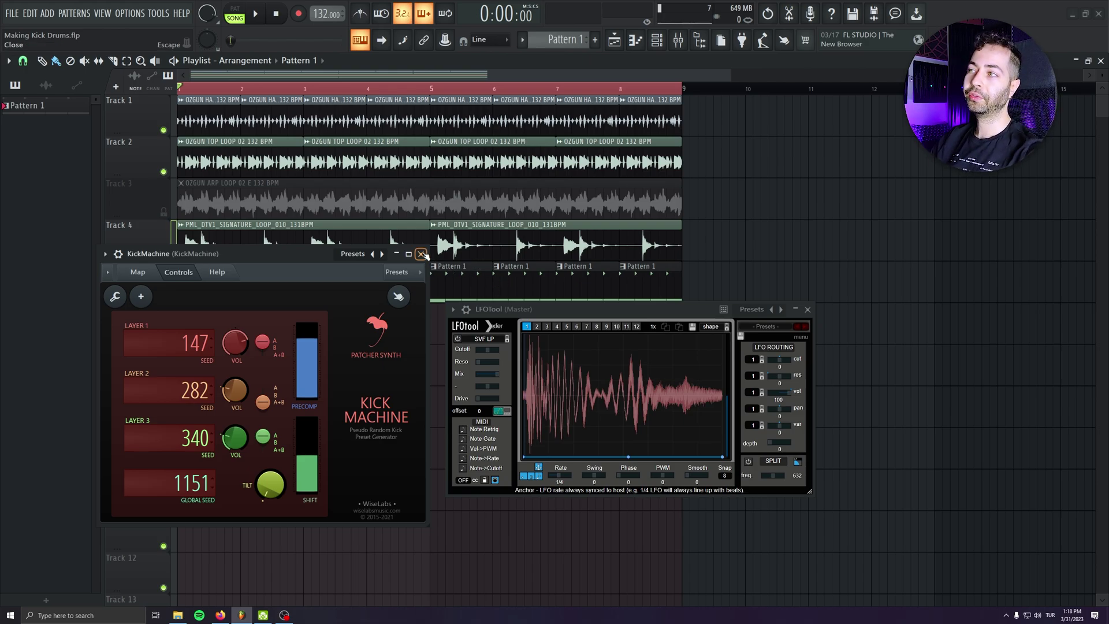
click(421, 254)
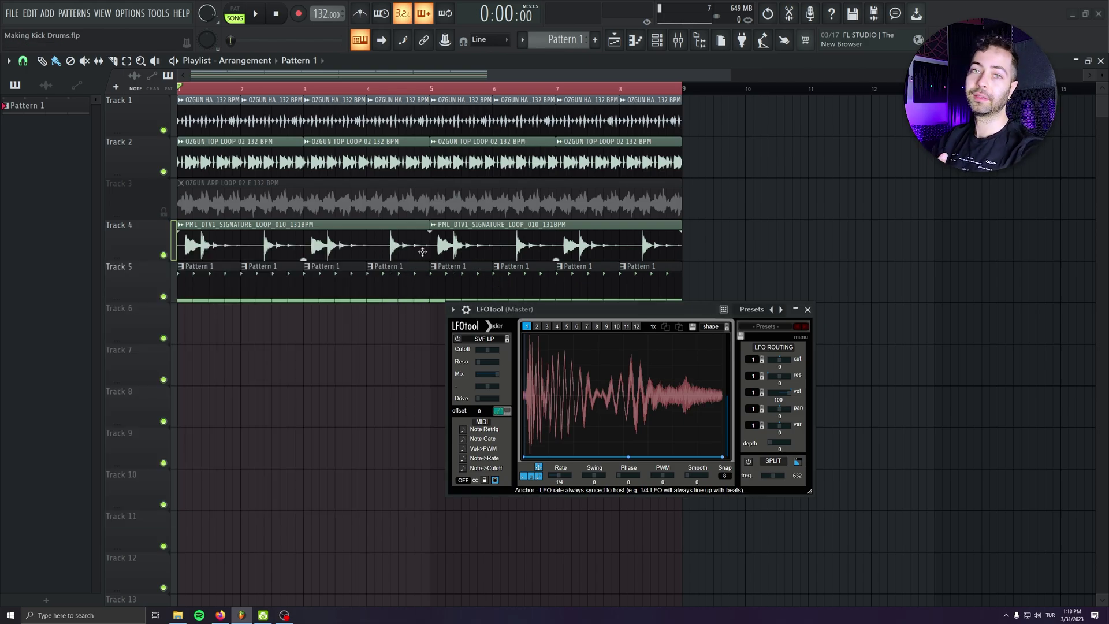
Open the FLEX instrument on the Adusk Algo Kicks channel and mute the KickMachine channel, keeping the channel rack in view
click(662, 44)
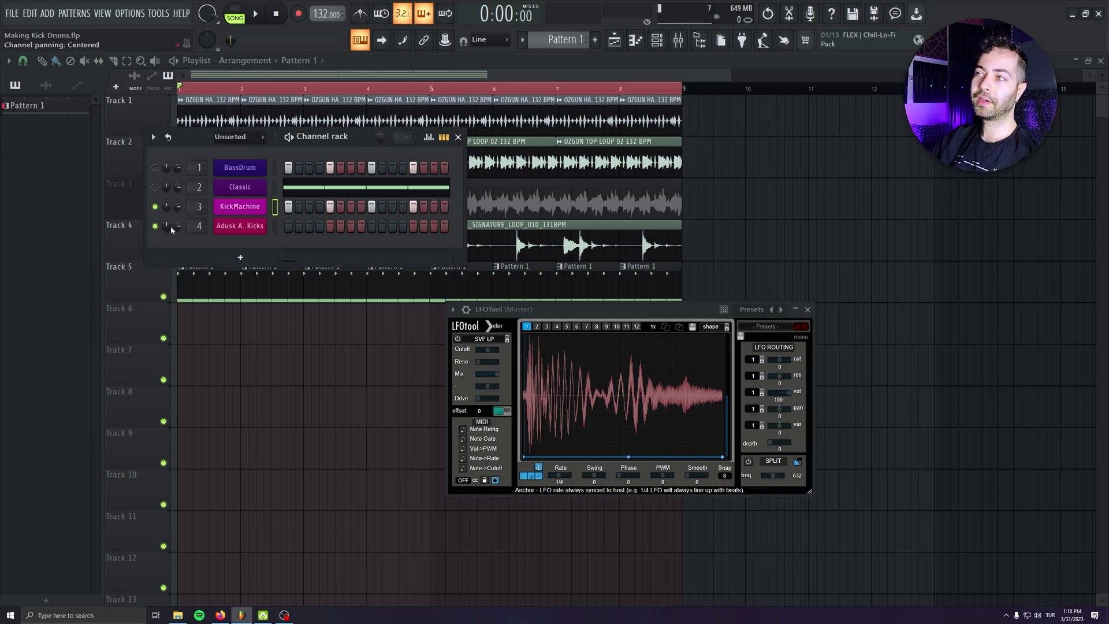
click(240, 226)
drag(274, 154, 368, 171)
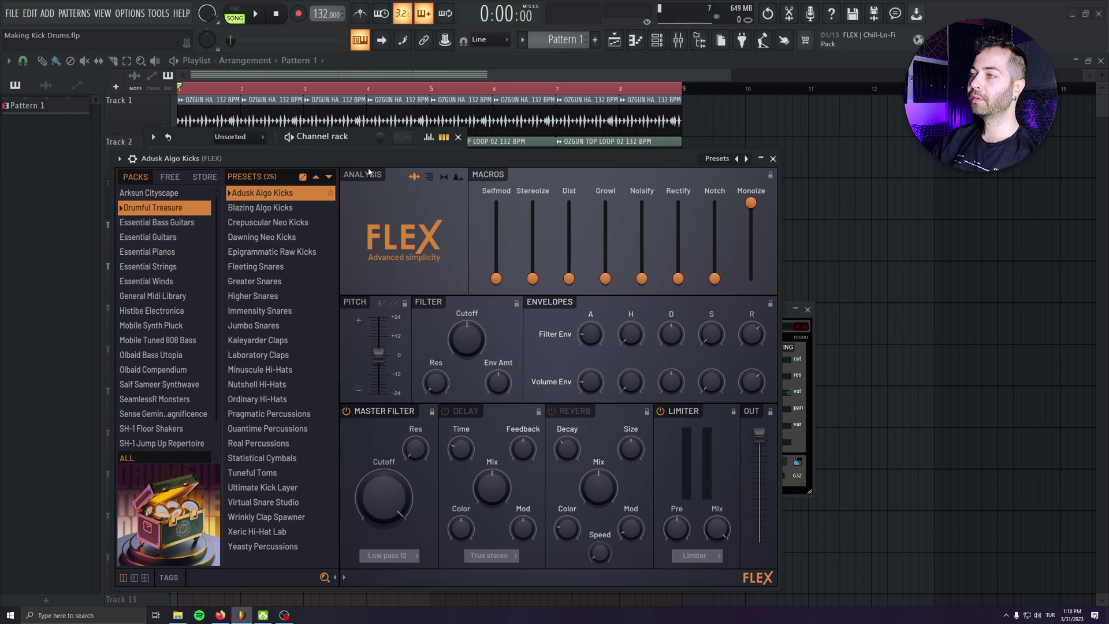
drag(200, 137, 99, 58)
drag(193, 160, 258, 162)
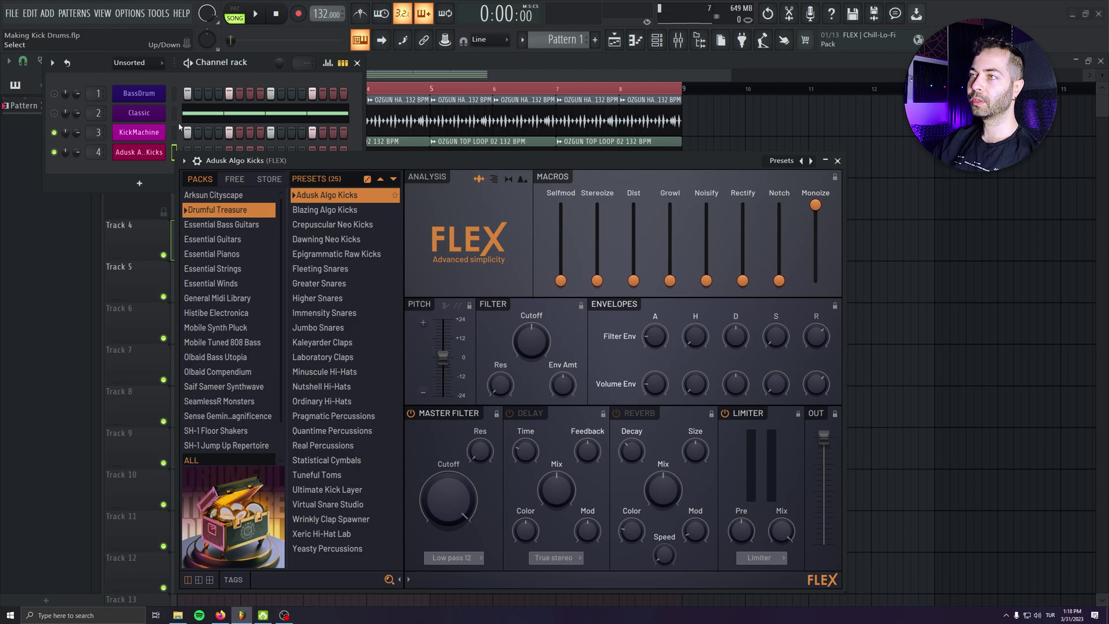
click(54, 132)
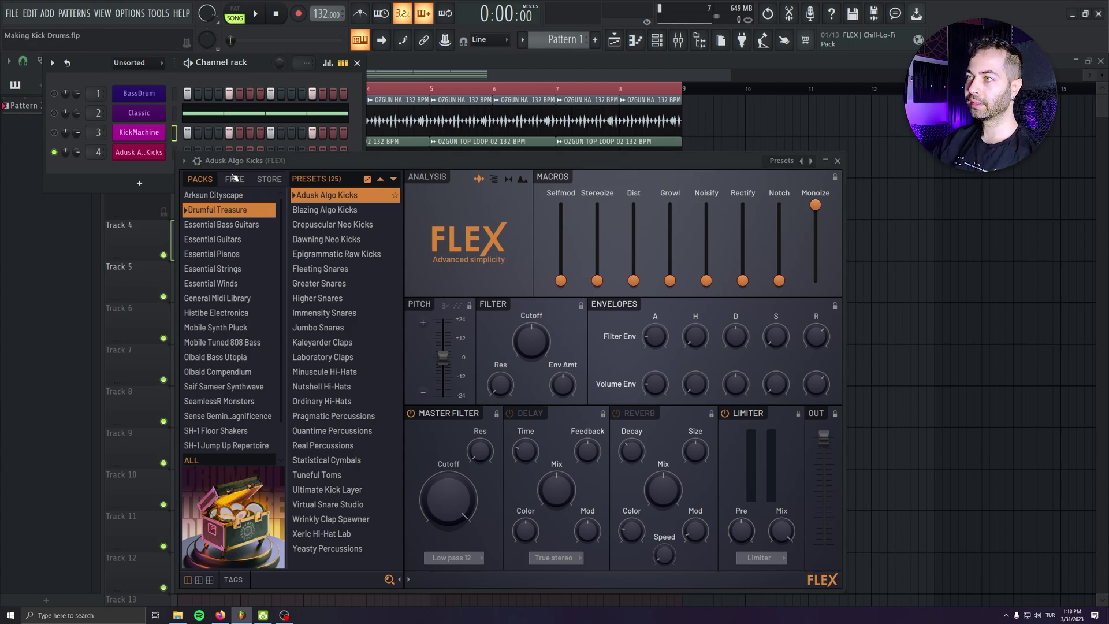
drag(248, 161, 201, 129)
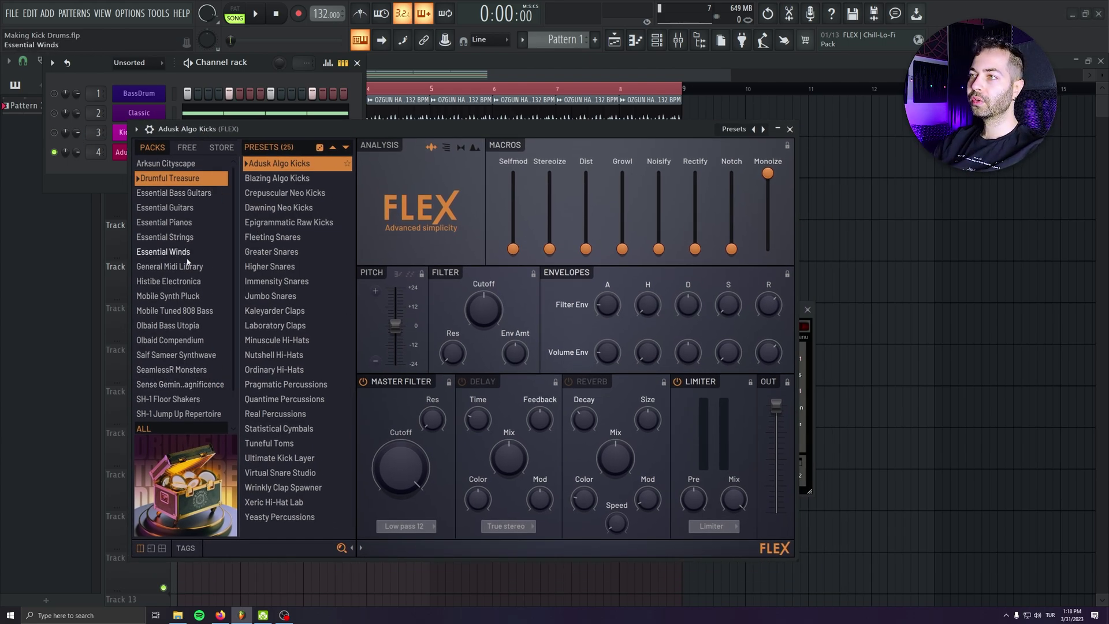
Check the free packs in FLEX, and filter the presets of all packs by "kick"
click(189, 149)
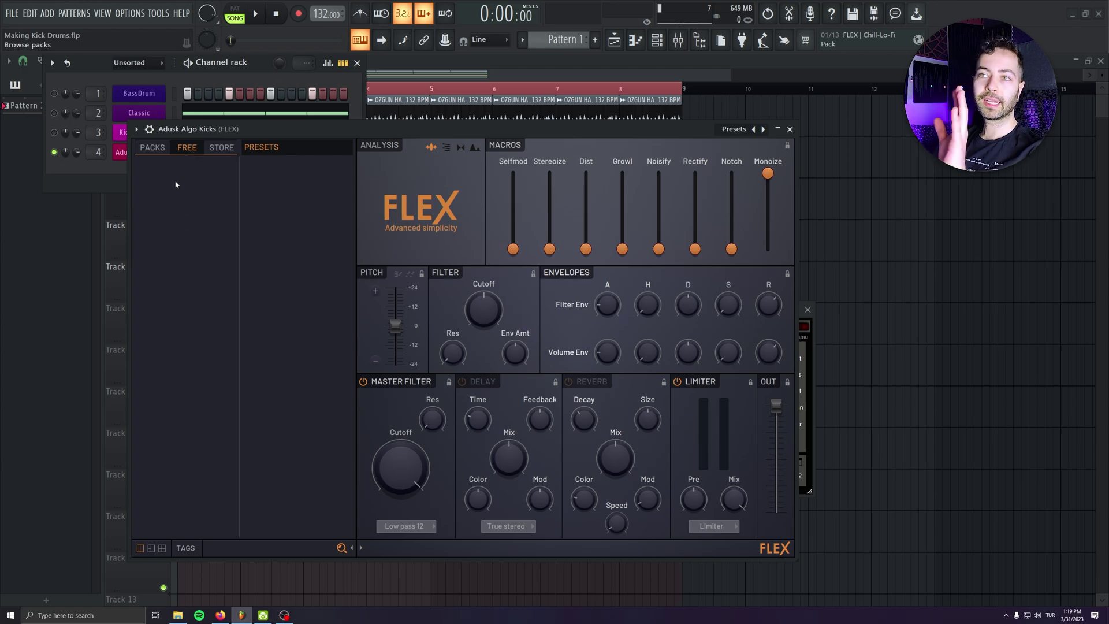
click(153, 148)
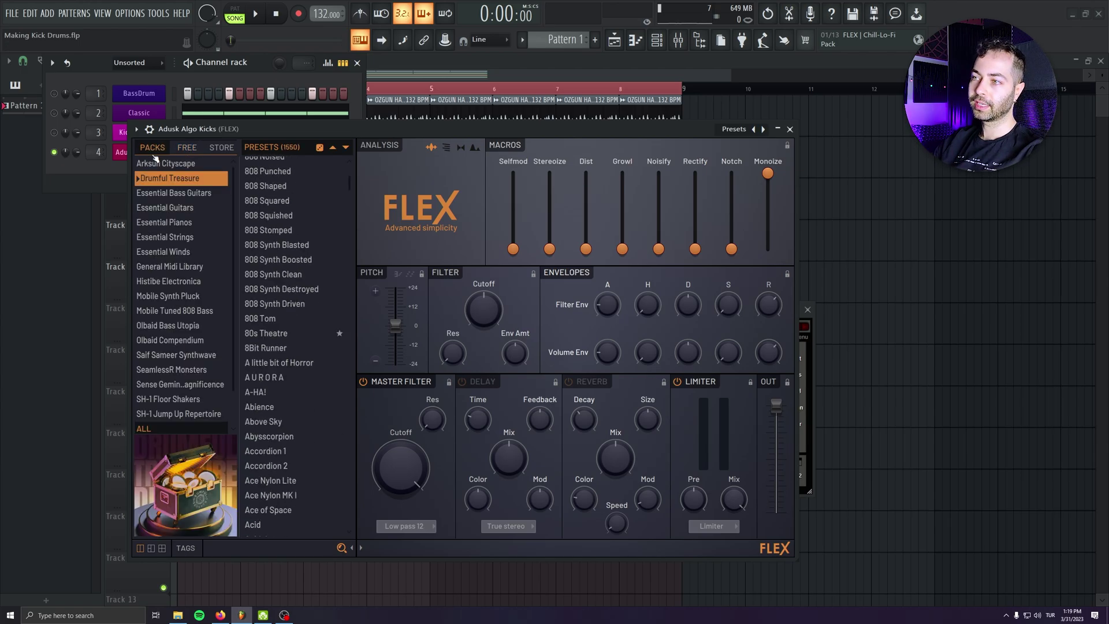
click(168, 398)
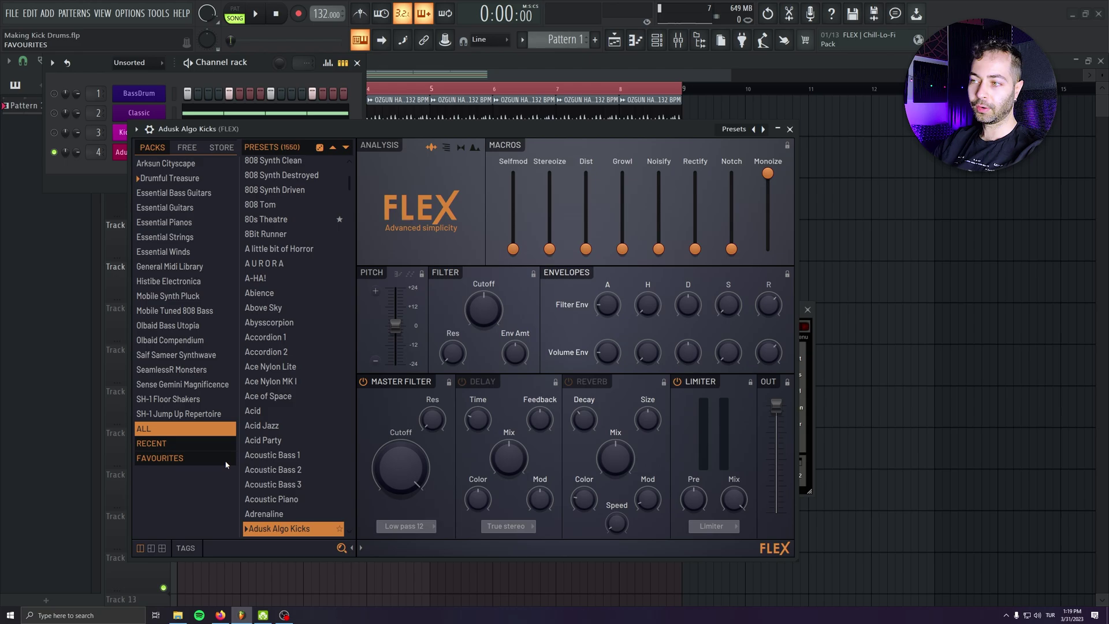
text(kick)
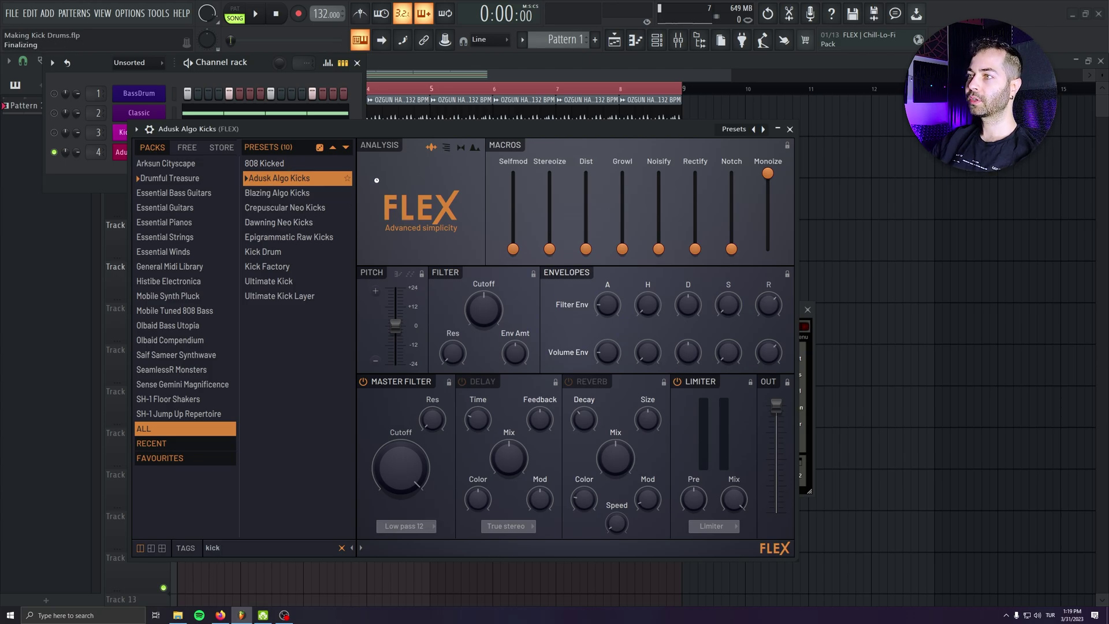
drag(285, 127, 298, 172)
Open the piano roll of the Adusk Algo Kicks channel and audition kicks from Kick Algo 120 down to Kick Algo 105
right_click(126, 153)
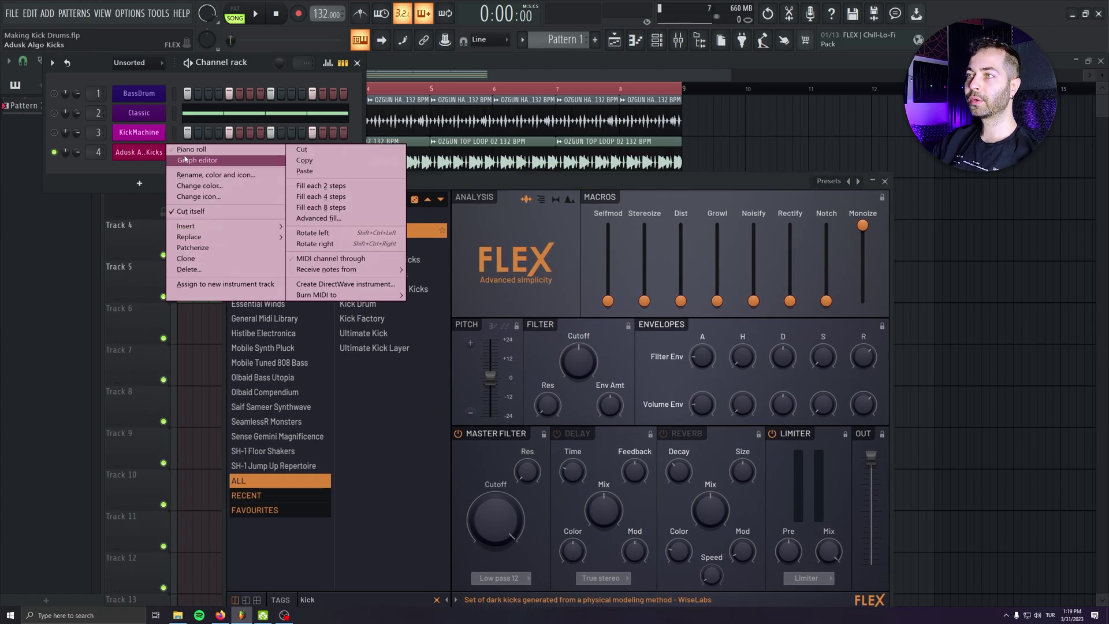
click(184, 156)
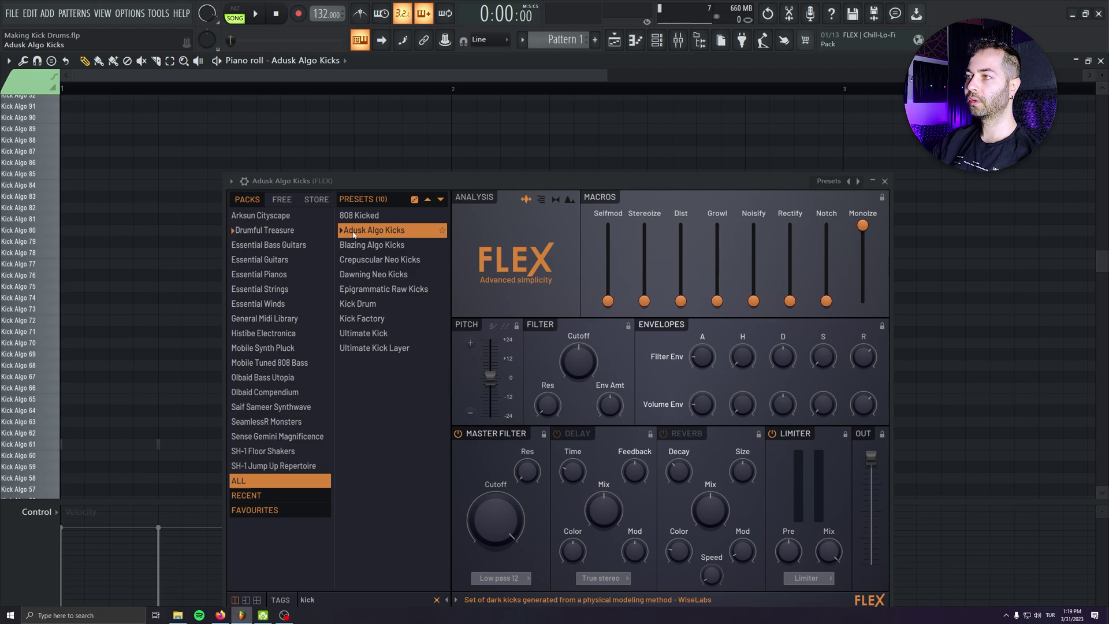
scroll(33, 163, up, 10)
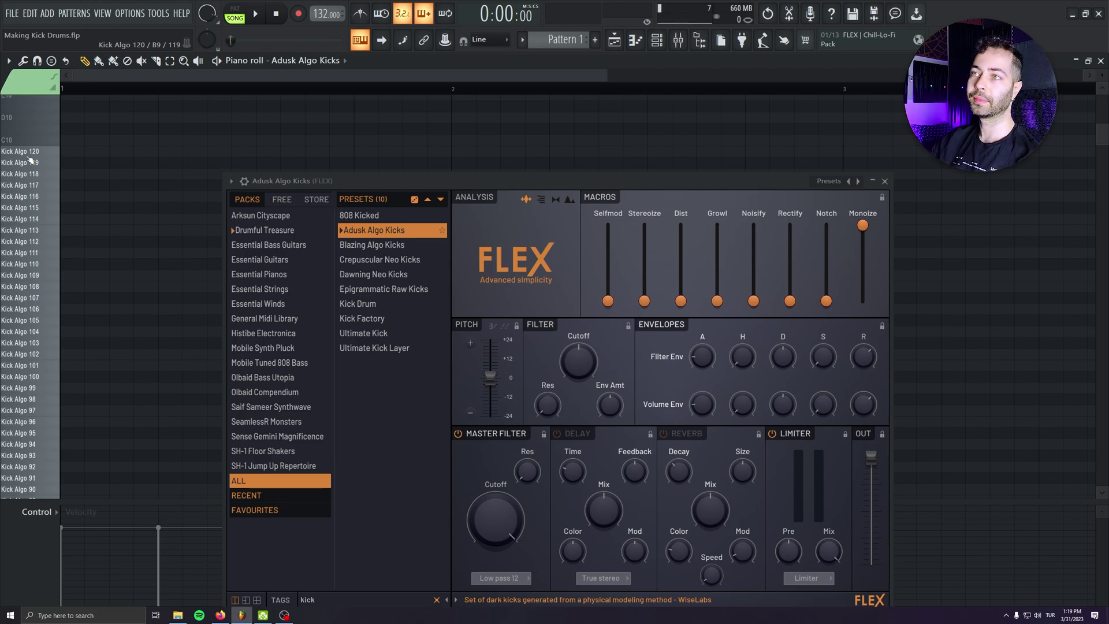
click(56, 152)
click(55, 162)
click(54, 174)
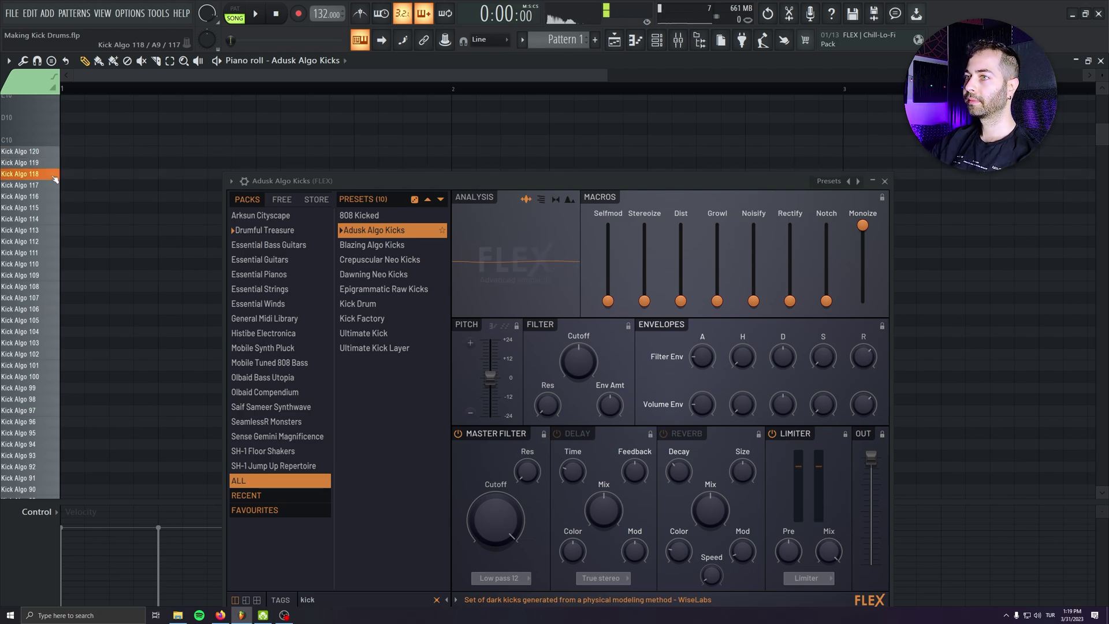
click(54, 196)
click(53, 208)
click(53, 219)
click(52, 230)
click(51, 241)
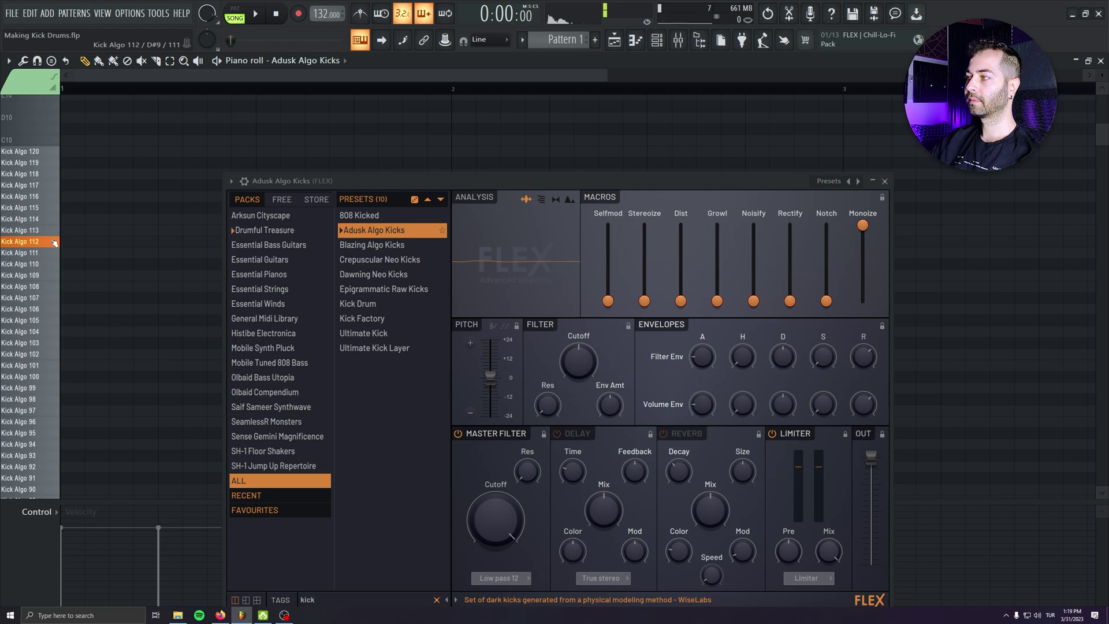
click(51, 286)
click(50, 309)
click(51, 320)
click(52, 299)
click(54, 287)
click(54, 298)
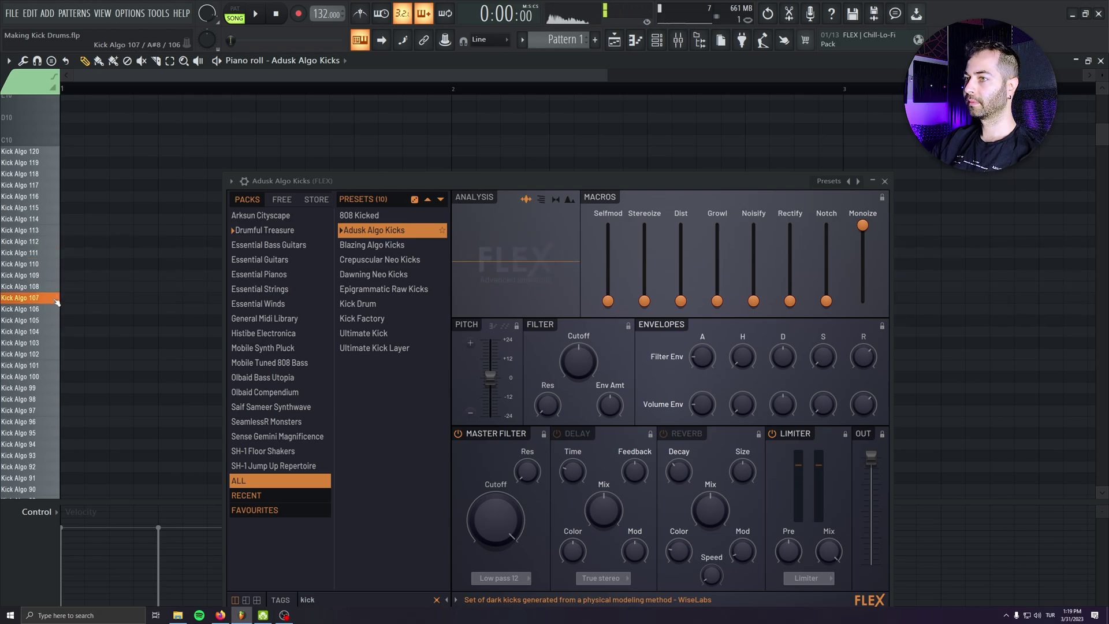
Place a kick note at the start of bar 1, audition neighbouring kicks, and make it a shortened Kick Algo 108 note
click(62, 298)
click(56, 275)
click(57, 287)
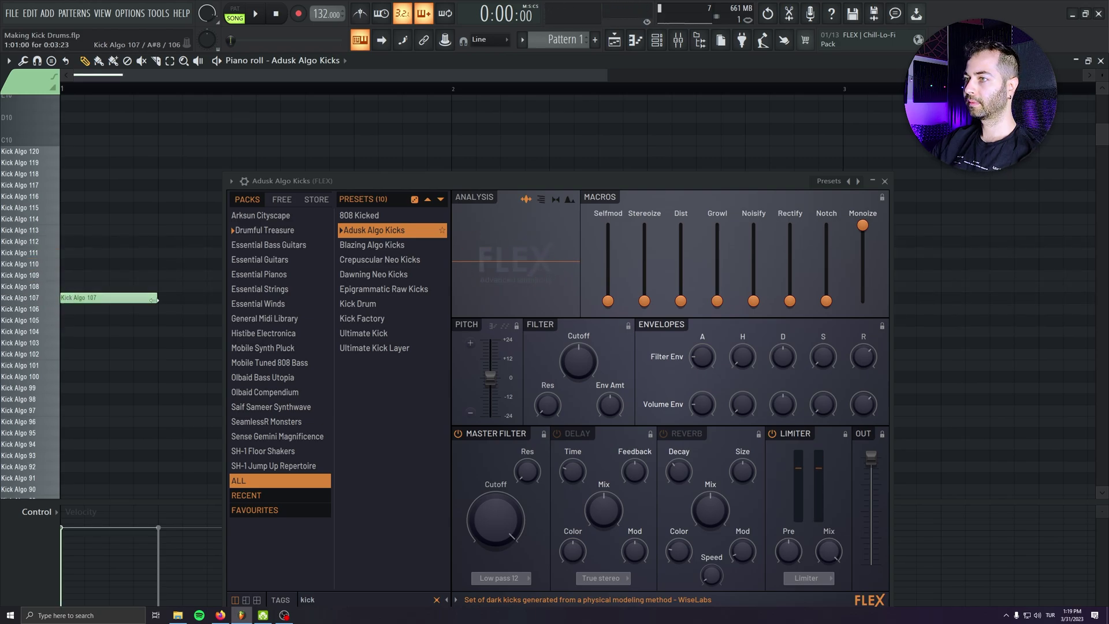
drag(155, 298, 83, 287)
click(321, 341)
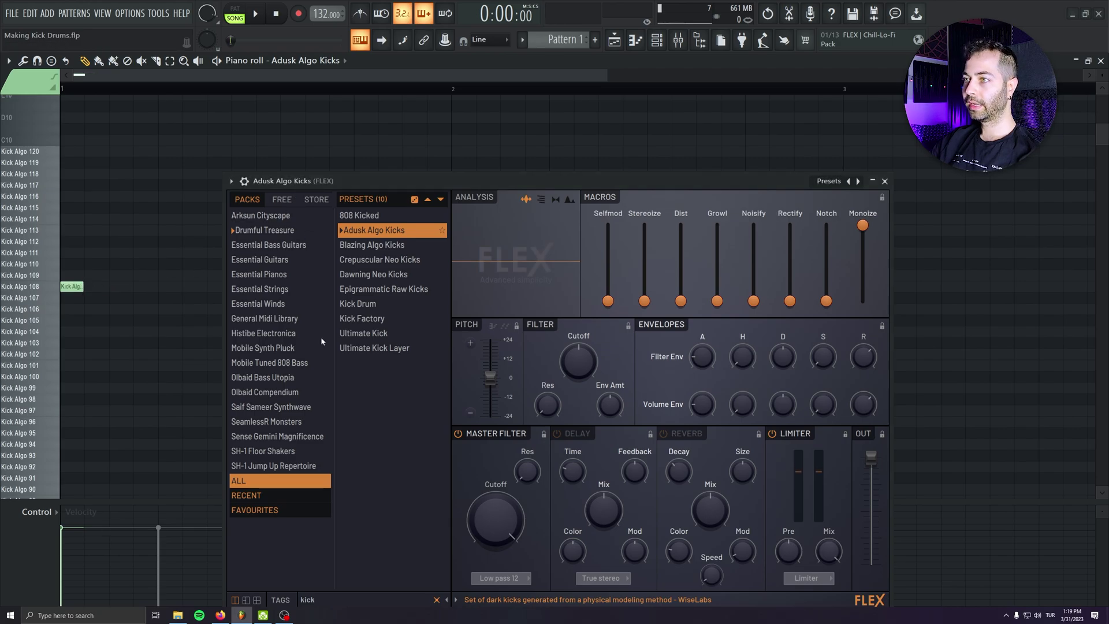
Uncover the piano roll, lengthen the Kick Algo 108 note to one beat and repeat it on all four beats of bar 1
drag(319, 187, 413, 377)
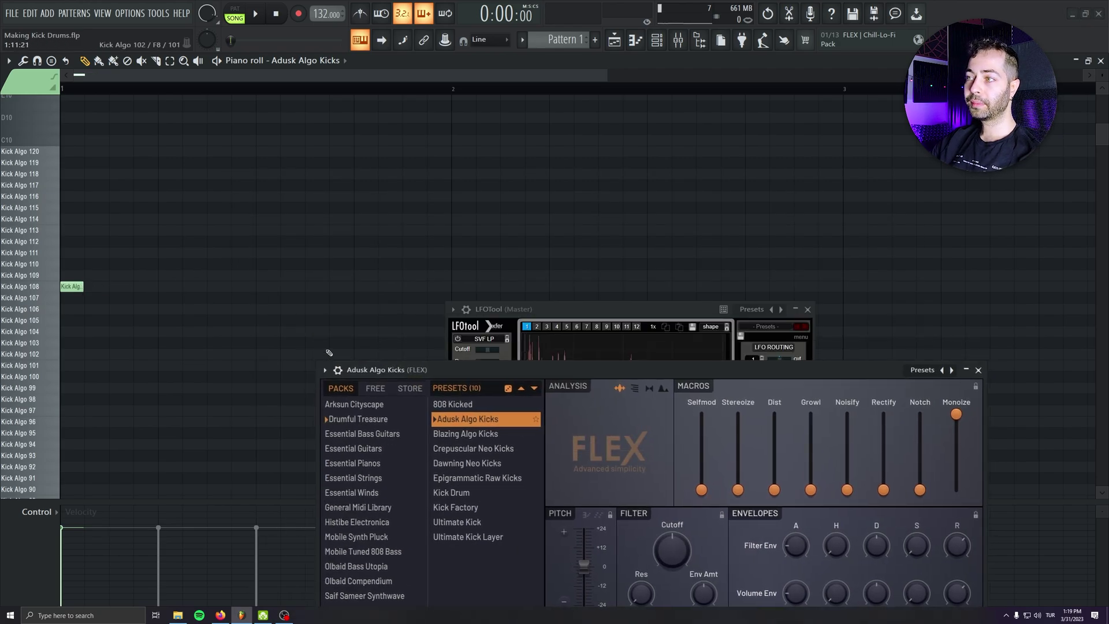
click(807, 309)
drag(577, 370, 570, 323)
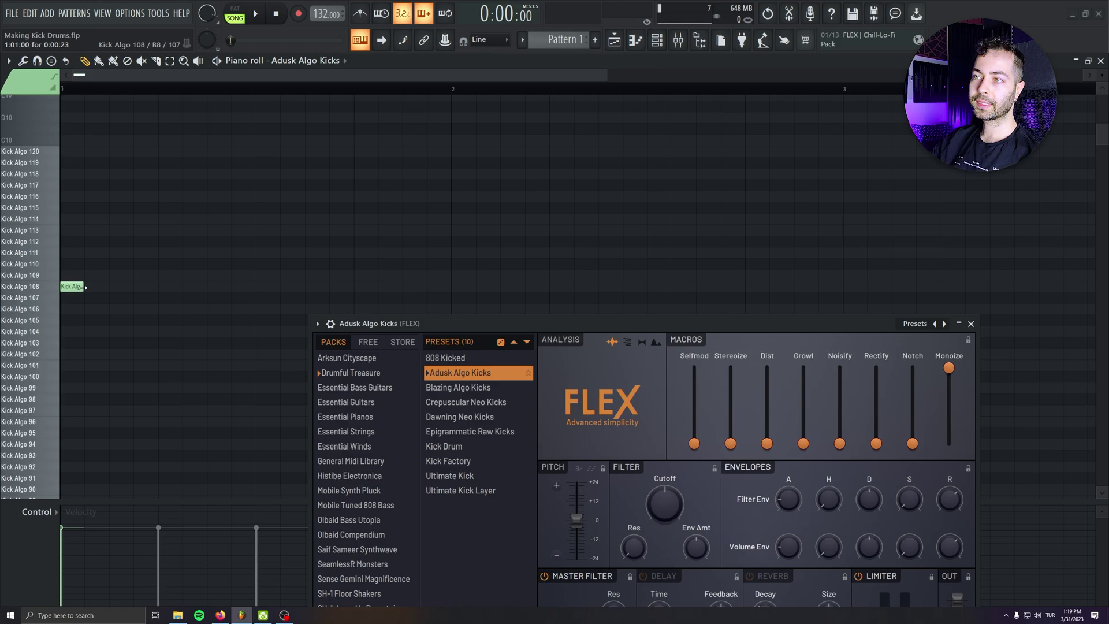
drag(83, 287, 175, 292)
click(161, 286)
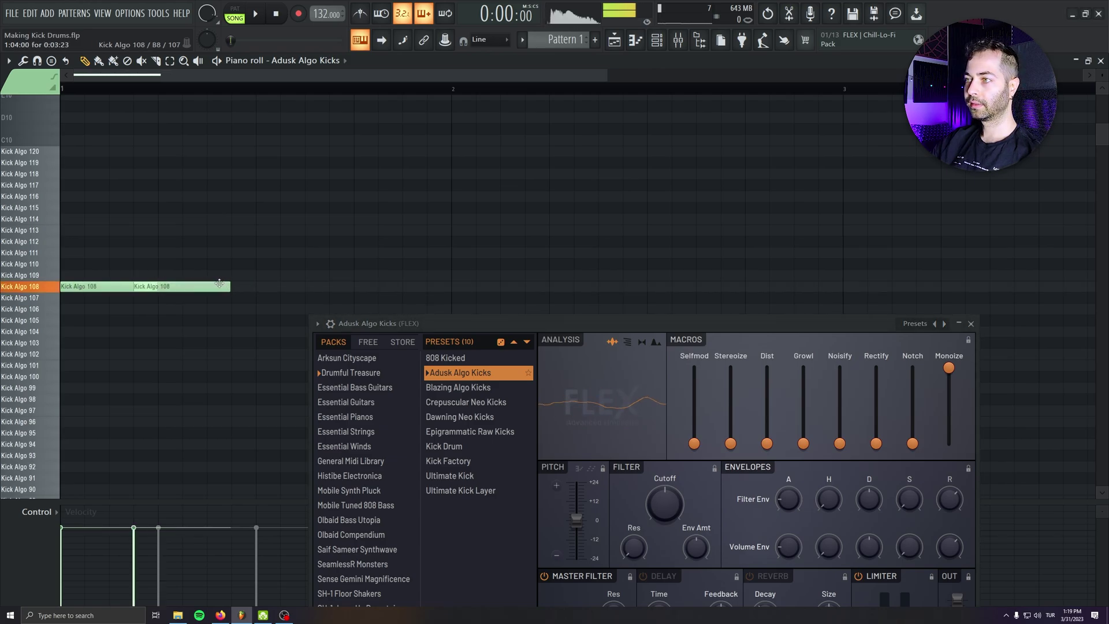
click(256, 286)
click(354, 286)
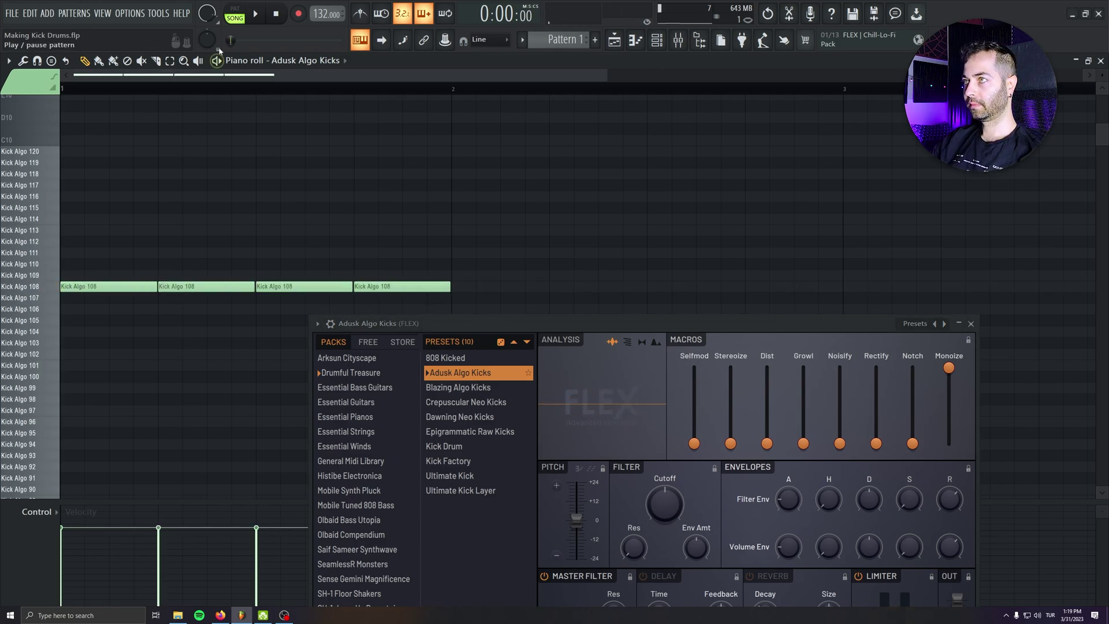
Play the kick in pattern mode and arrange LFOTool and FLEX around the channel rack to examine the kick's waveform
key(space)
key(F7)
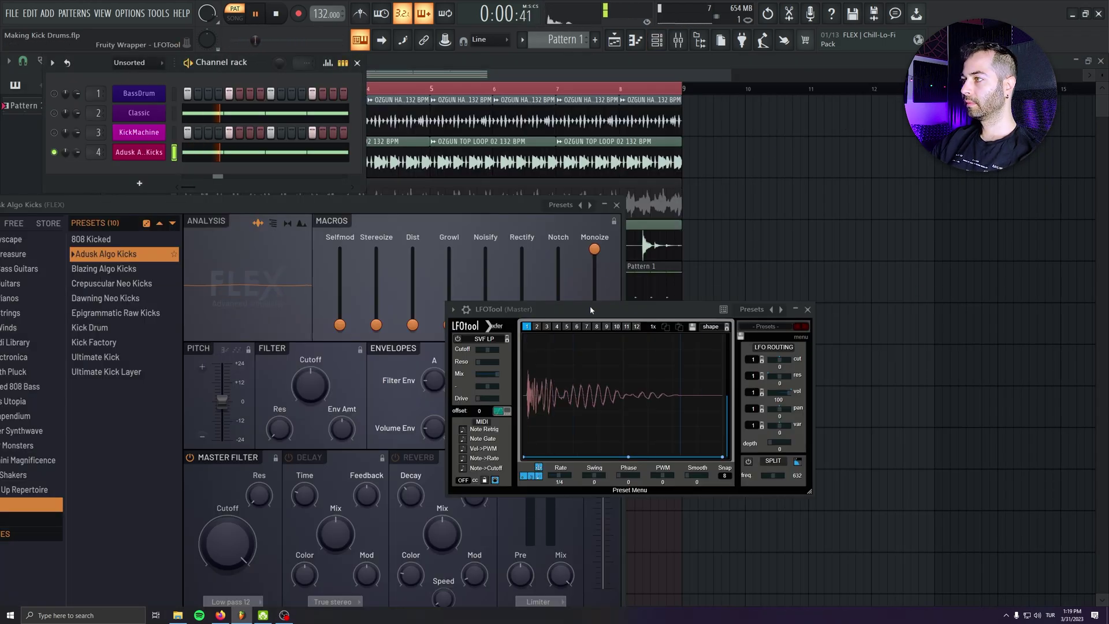
drag(590, 309, 530, 69)
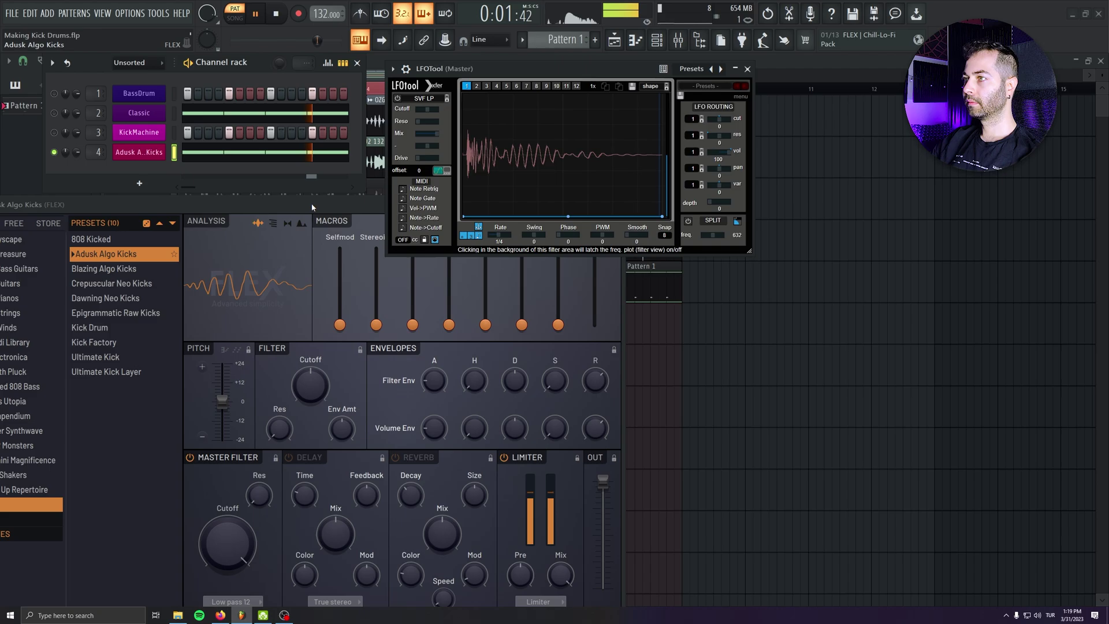
drag(314, 208, 452, 295)
key(space)
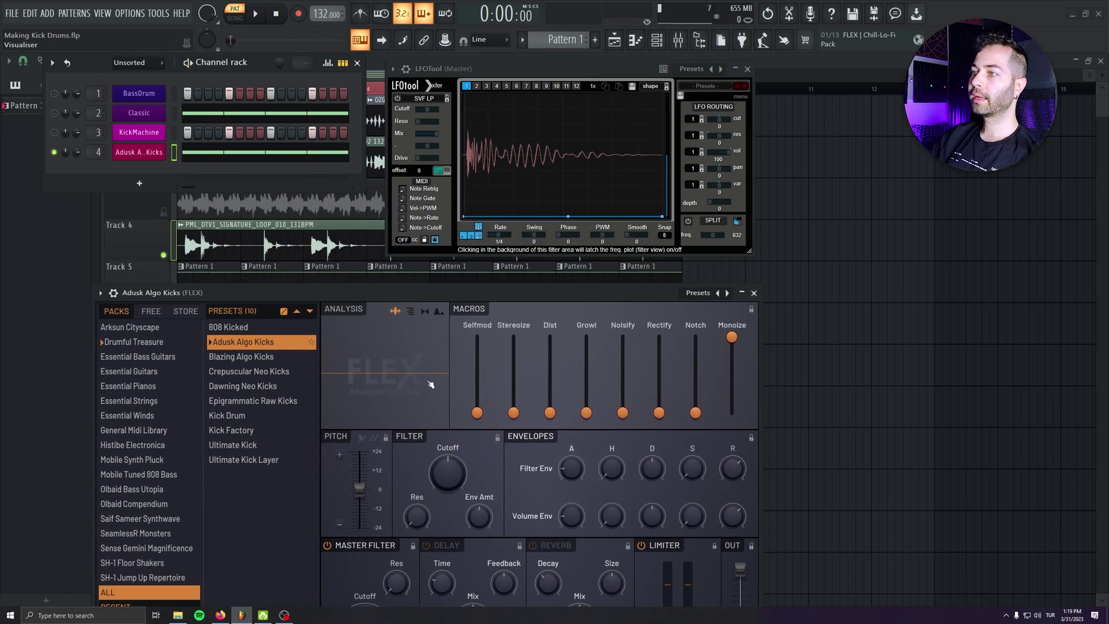
Audition the FLEX macros while the pattern plays, leaving Dist at about a third, Monoize at zero and the others at minimum
drag(479, 293, 388, 251)
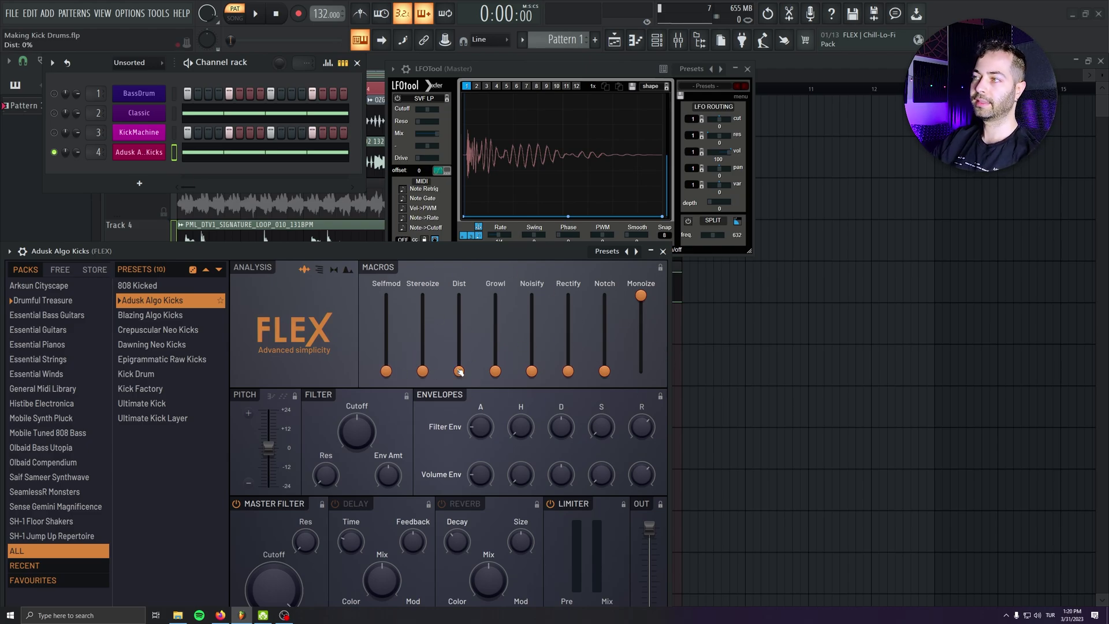
key(space)
drag(459, 368, 604, 371)
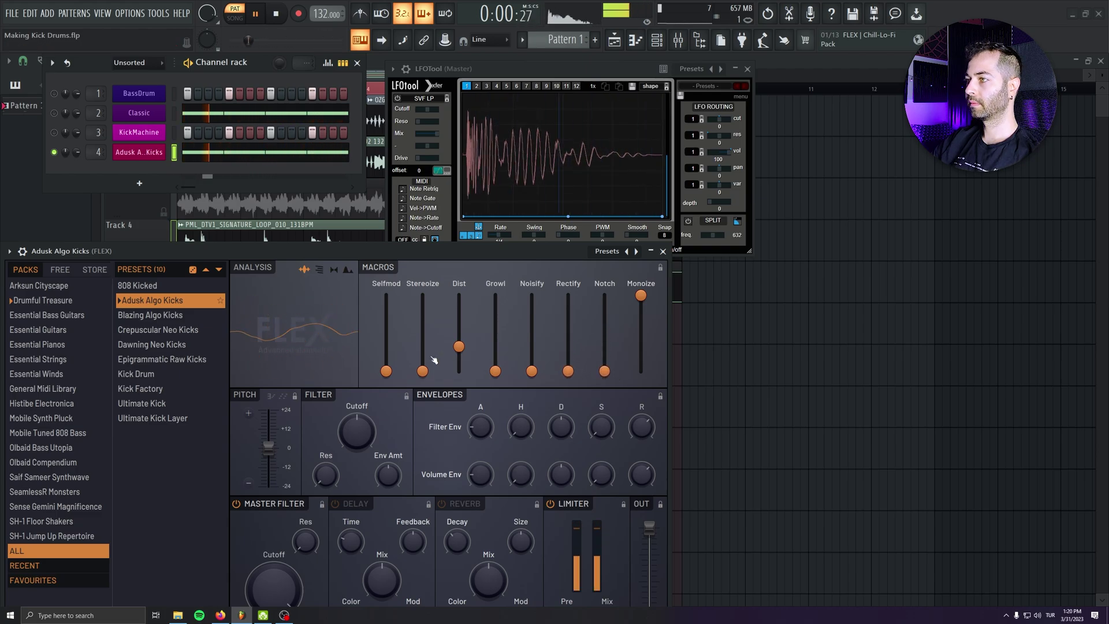
drag(422, 371, 386, 371)
drag(640, 295, 640, 371)
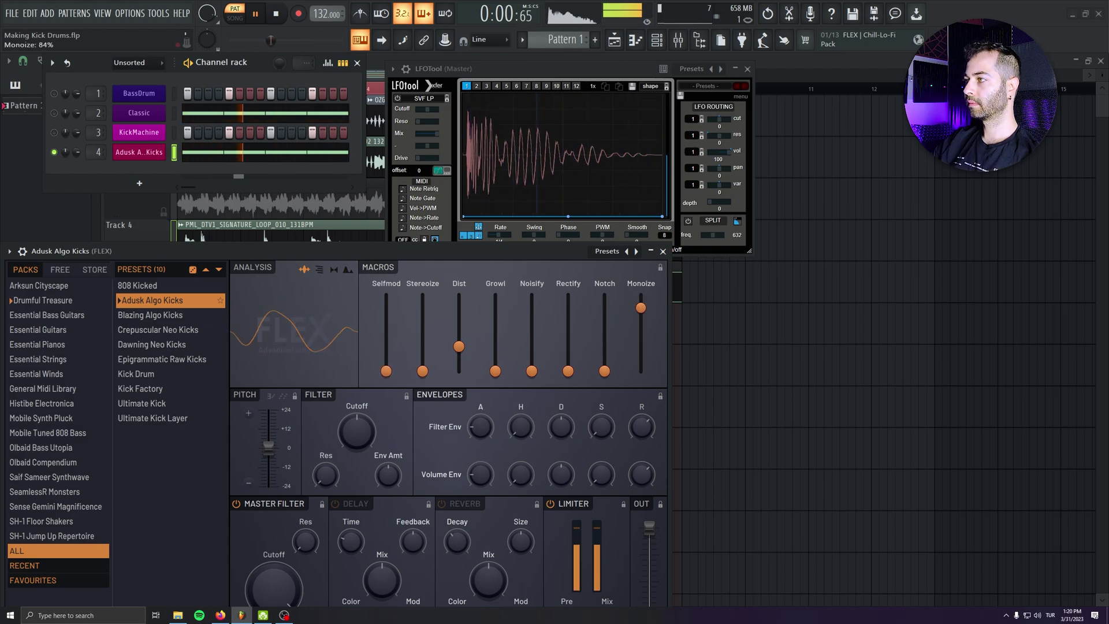
mouse_move(422, 371)
mouse_down()
mouse_move(422, 325)
mouse_move(422, 370)
mouse_up()
key(space)
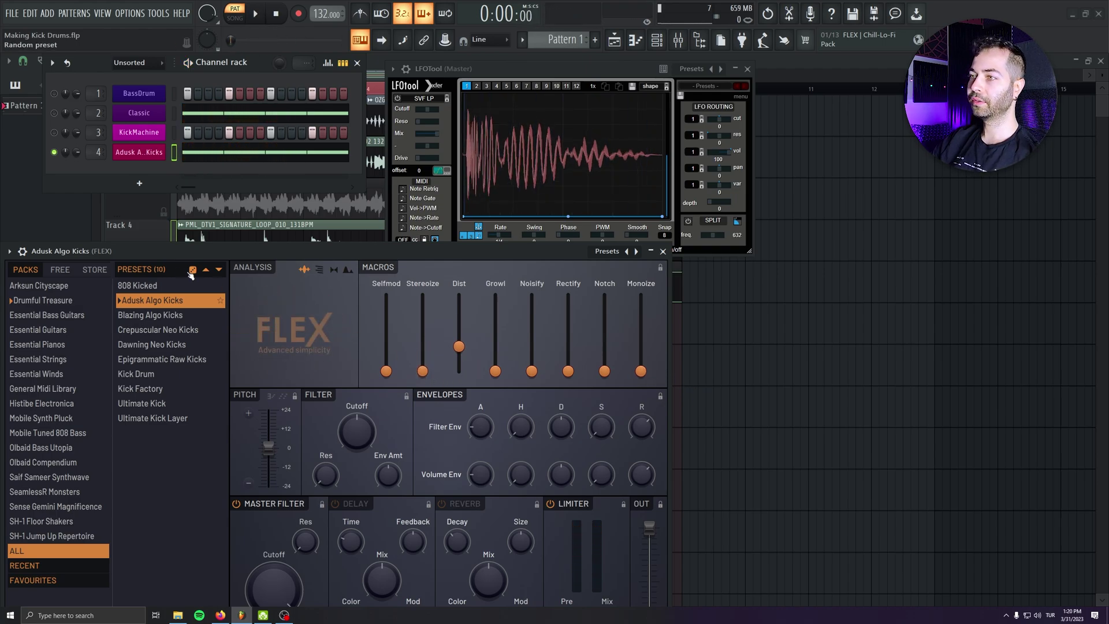
drag(318, 248, 435, 107)
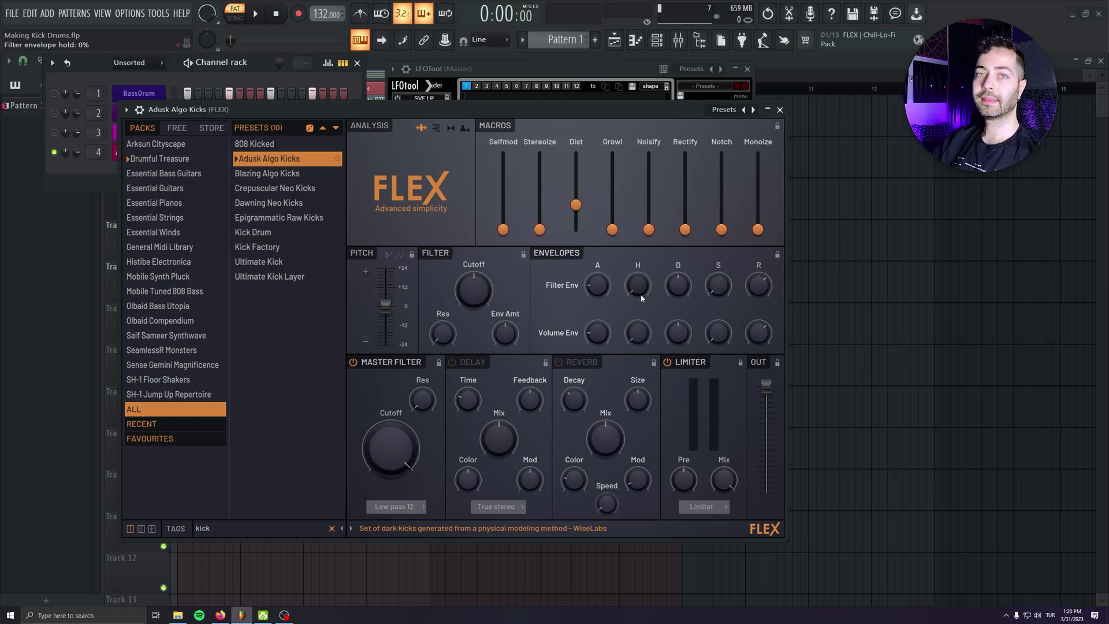
drag(425, 117, 413, 163)
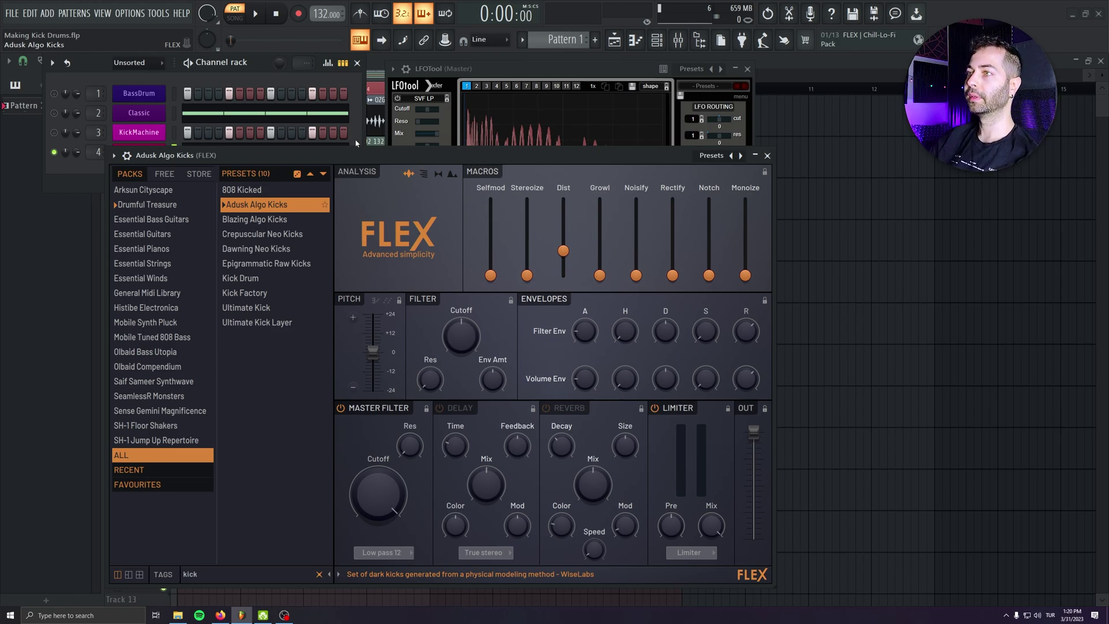
drag(356, 143, 322, 151)
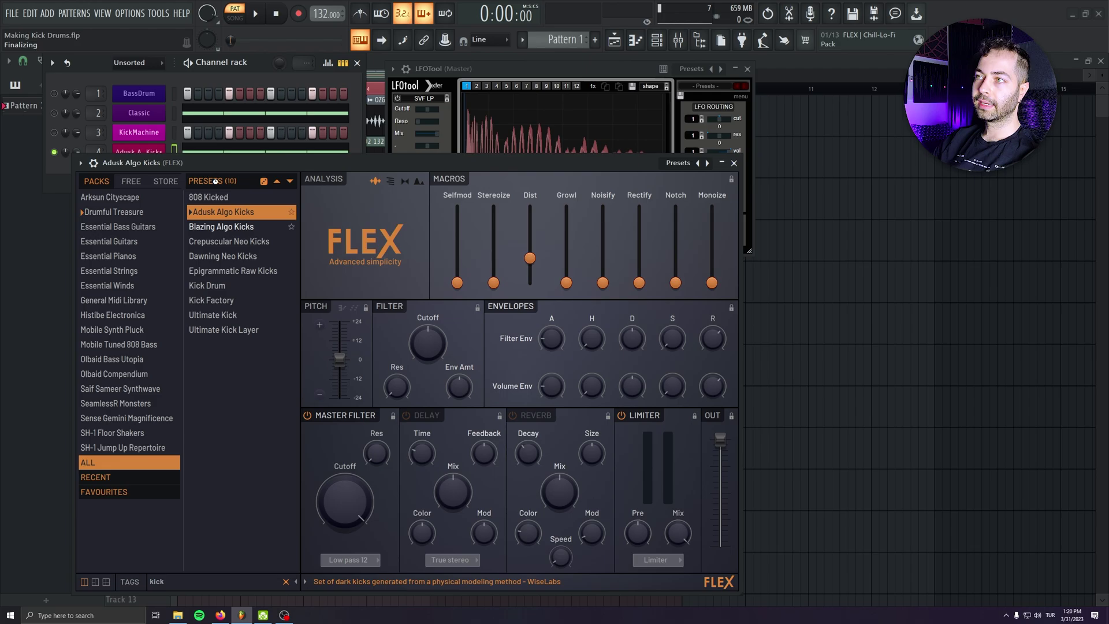
Load the Blazing Algo Kicks preset, open its piano roll and audition its kicks during playback and from the keys
click(226, 226)
right_click(145, 156)
click(180, 153)
key(space)
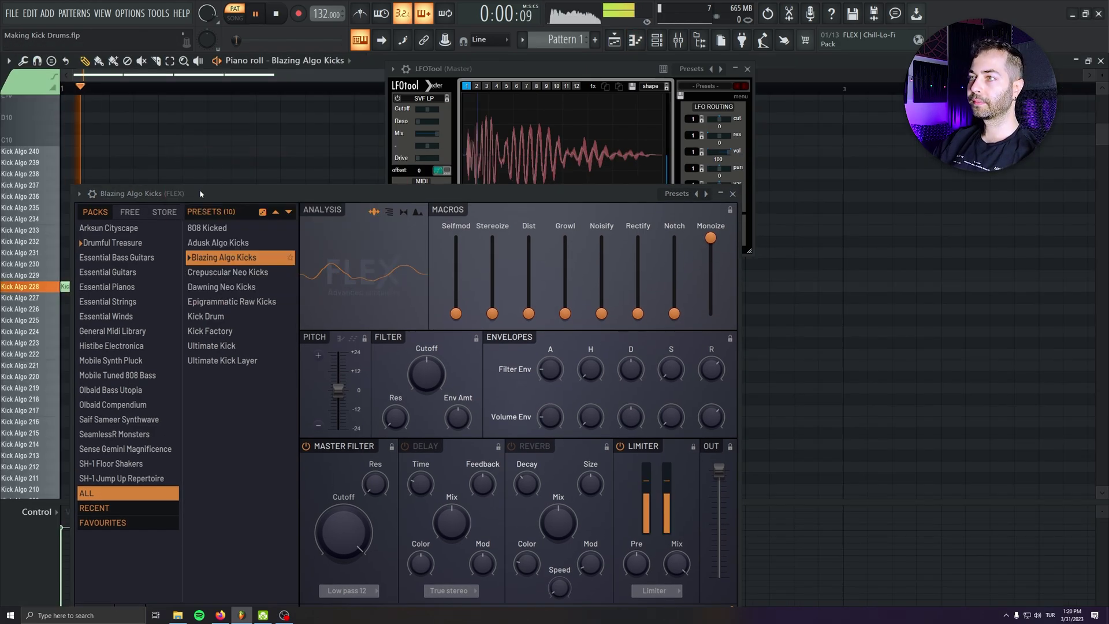
drag(200, 193, 309, 200)
key(space)
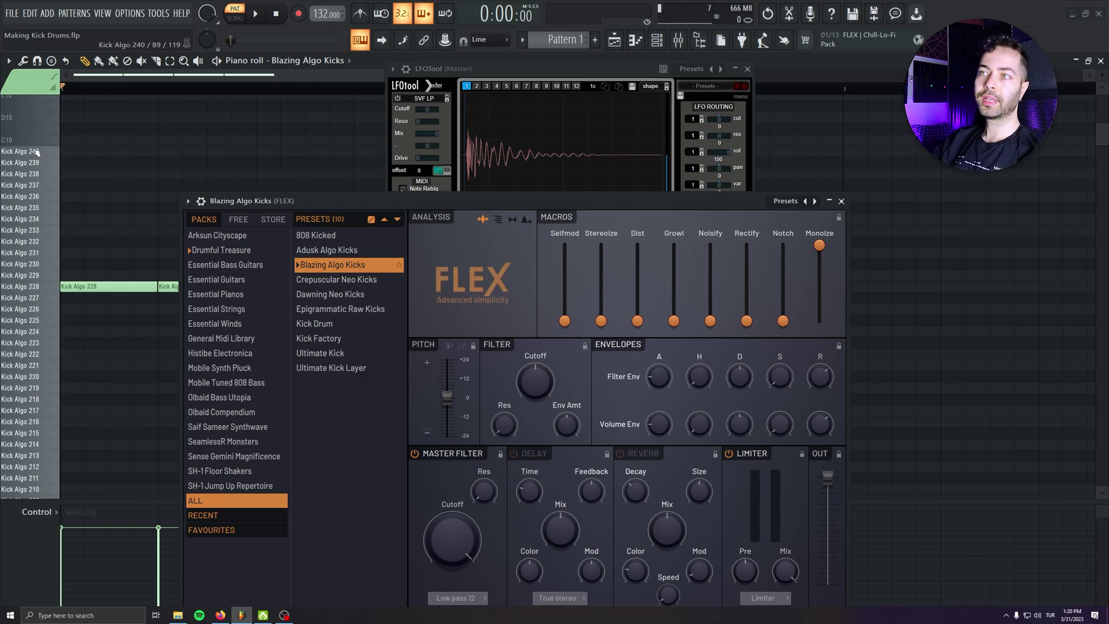
mouse_move(38, 162)
mouse_down()
mouse_move(41, 152)
mouse_move(54, 199)
mouse_move(51, 450)
mouse_up()
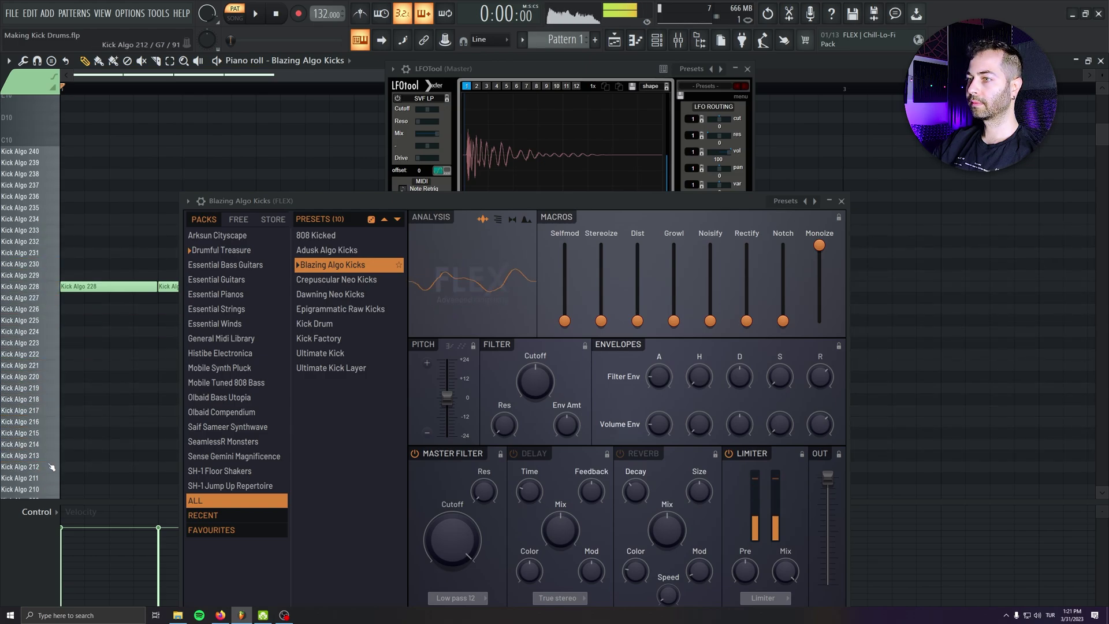
scroll(51, 465, down, 3)
mouse_move(47, 354)
mouse_down()
mouse_move(51, 426)
mouse_move(52, 398)
mouse_up()
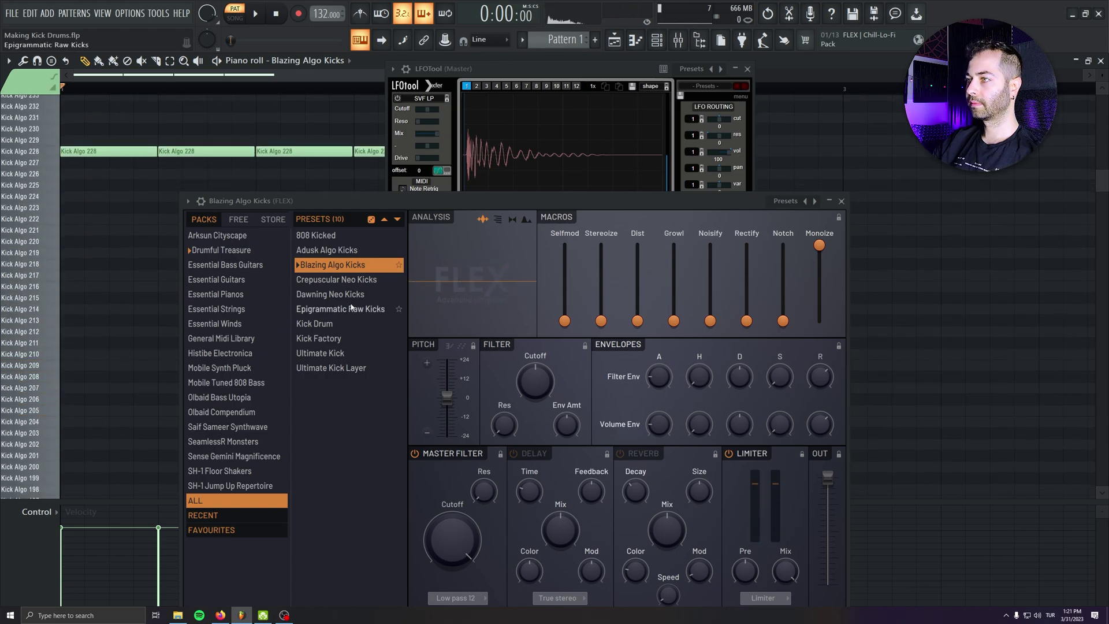
Try the Crepuscular Neo Kicks and Kick Drum presets, auditioning Kick Drum on notes across several octaves
click(338, 280)
click(343, 326)
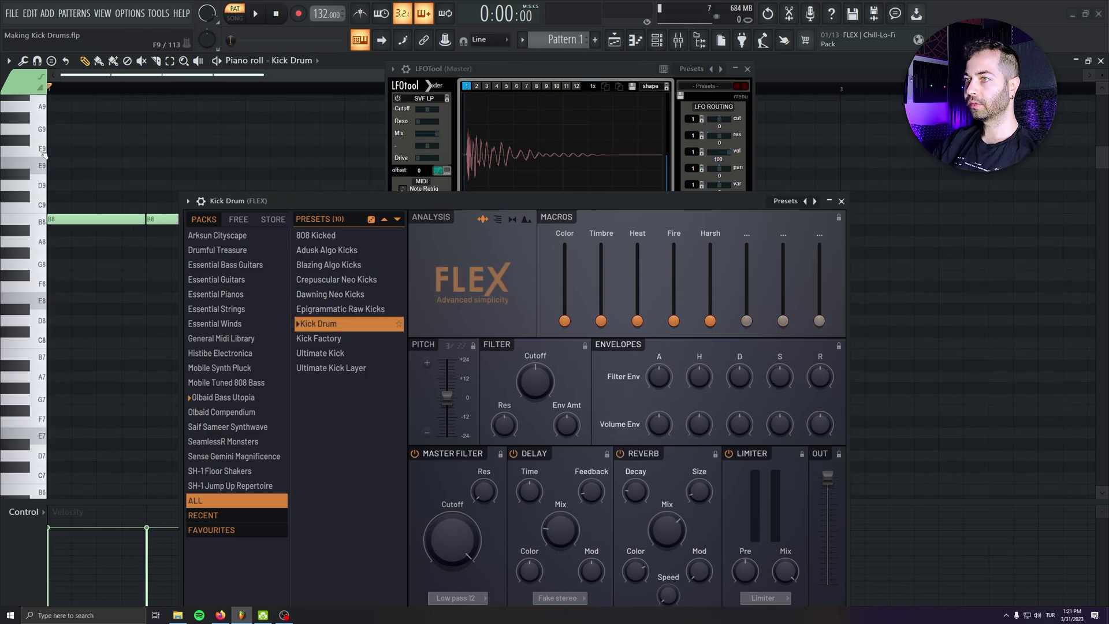
drag(324, 200, 414, 203)
scroll(72, 207, up, 3)
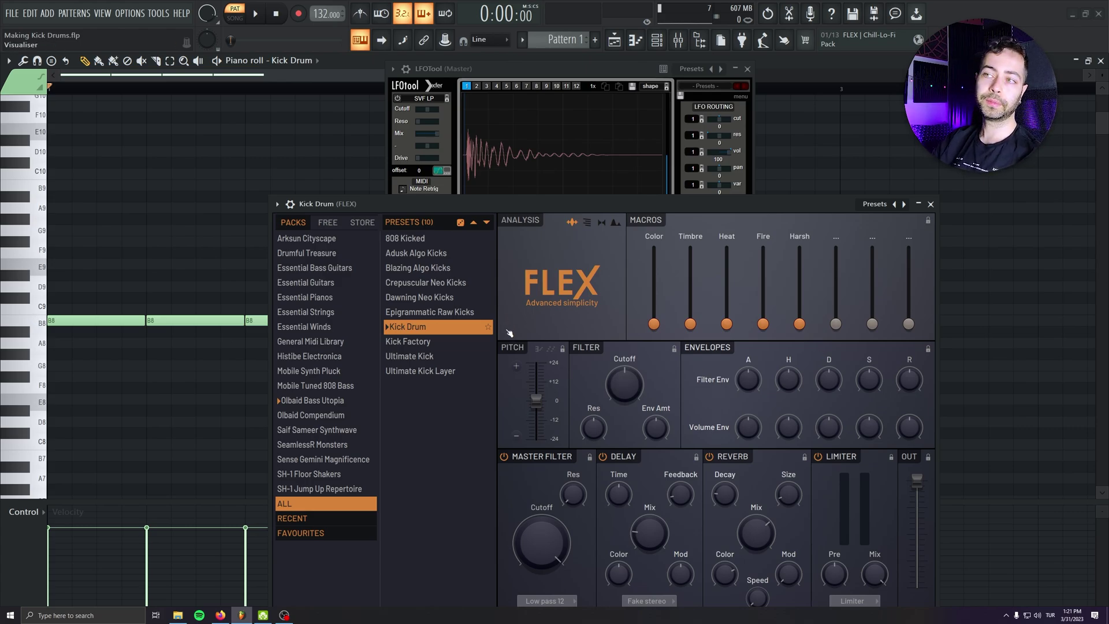
click(24, 267)
scroll(22, 278, down, 5)
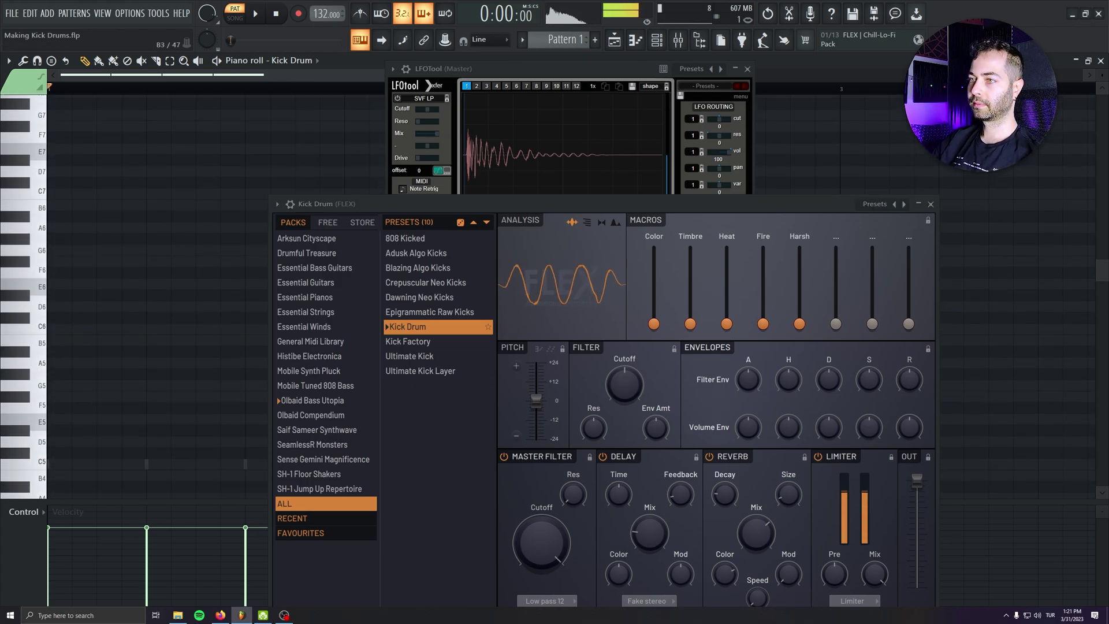
click(42, 201)
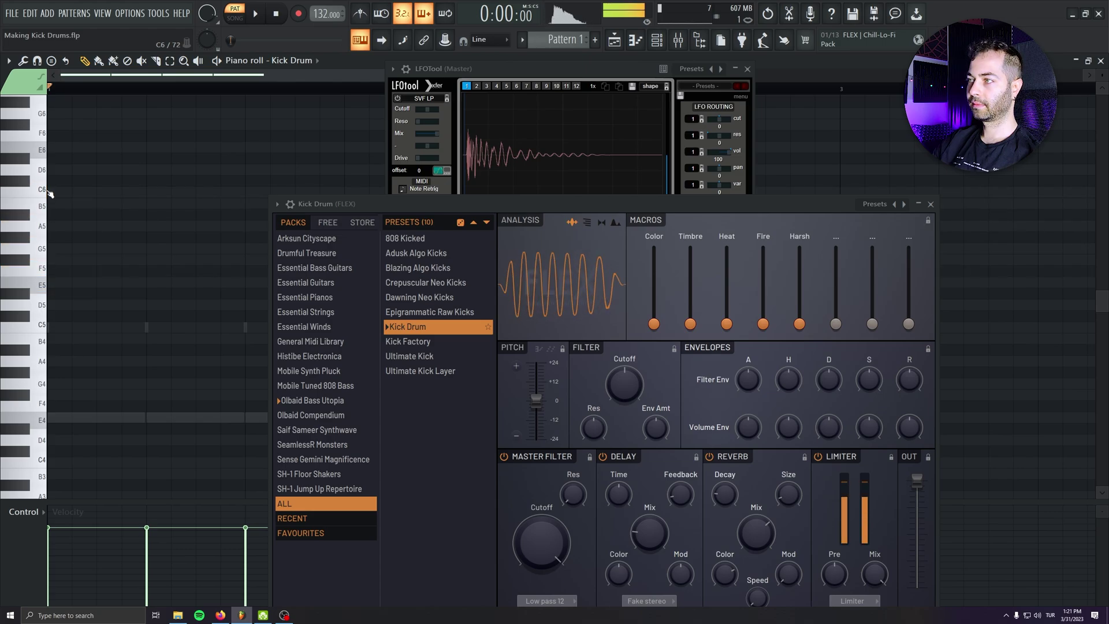
click(23, 420)
click(26, 327)
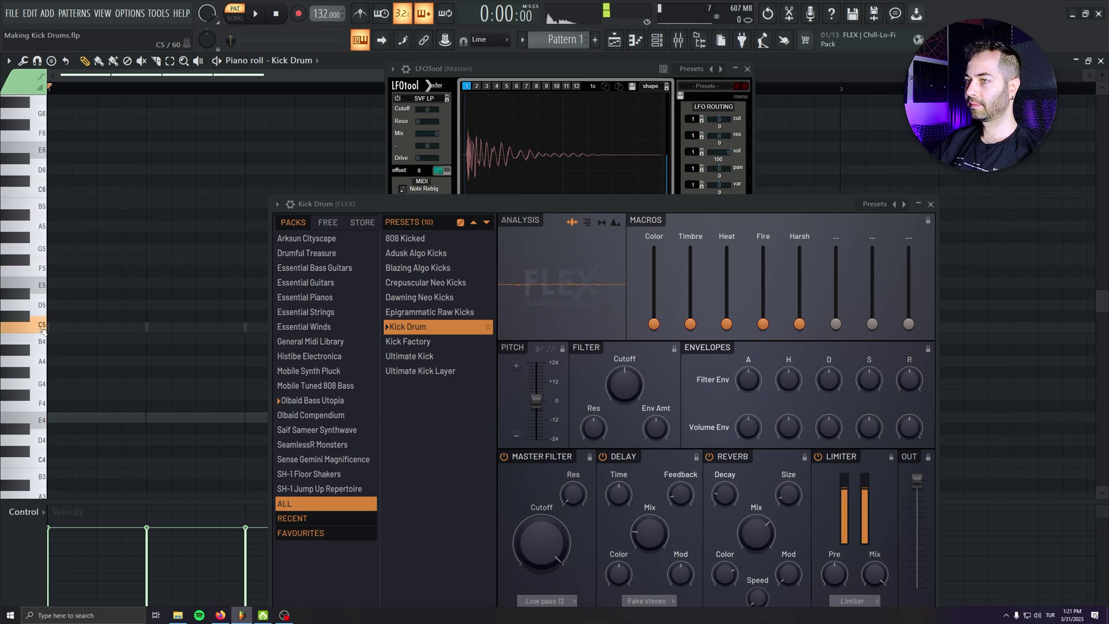
Load the Kick Factory preset and audition it on low, middle and high notes of the piano roll
click(398, 344)
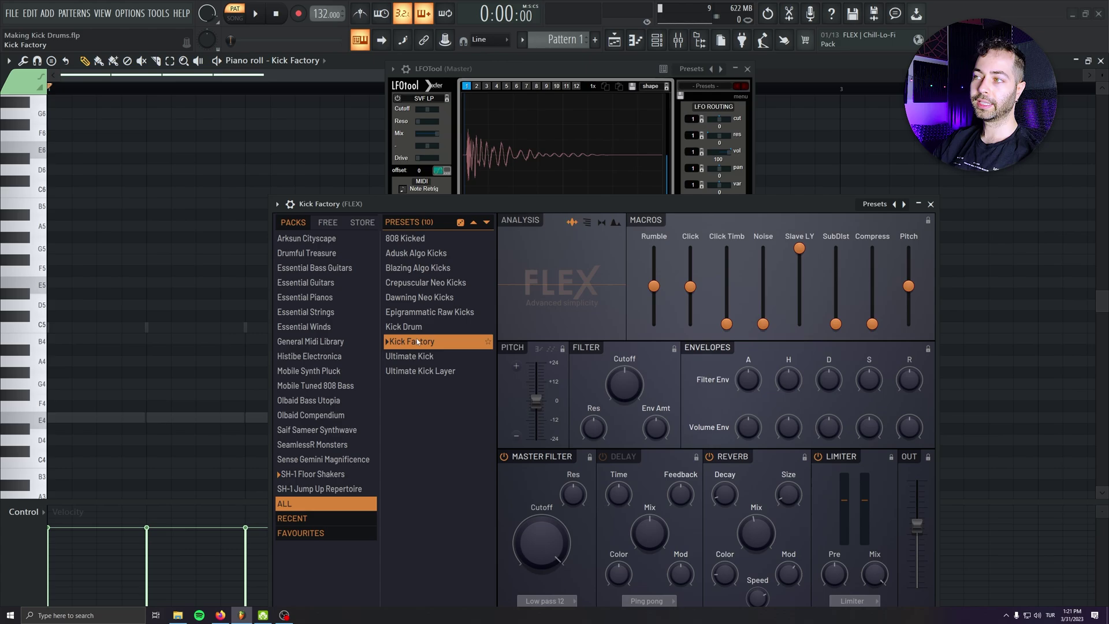
click(40, 191)
click(40, 225)
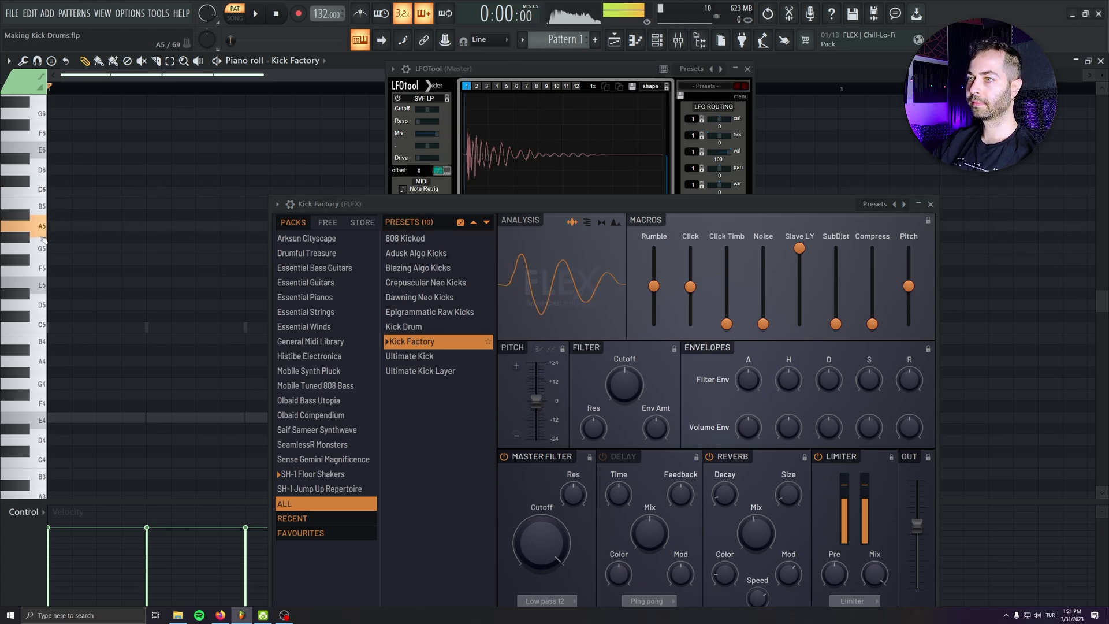
click(43, 383)
click(41, 440)
click(40, 203)
click(39, 113)
scroll(38, 116, up, 3)
click(36, 167)
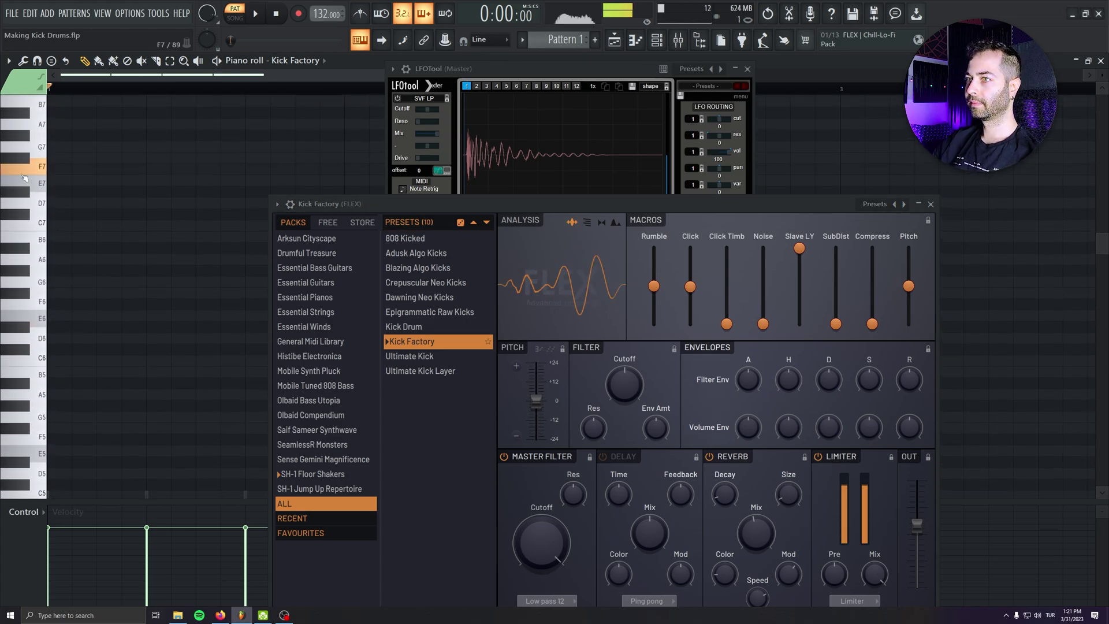
click(40, 262)
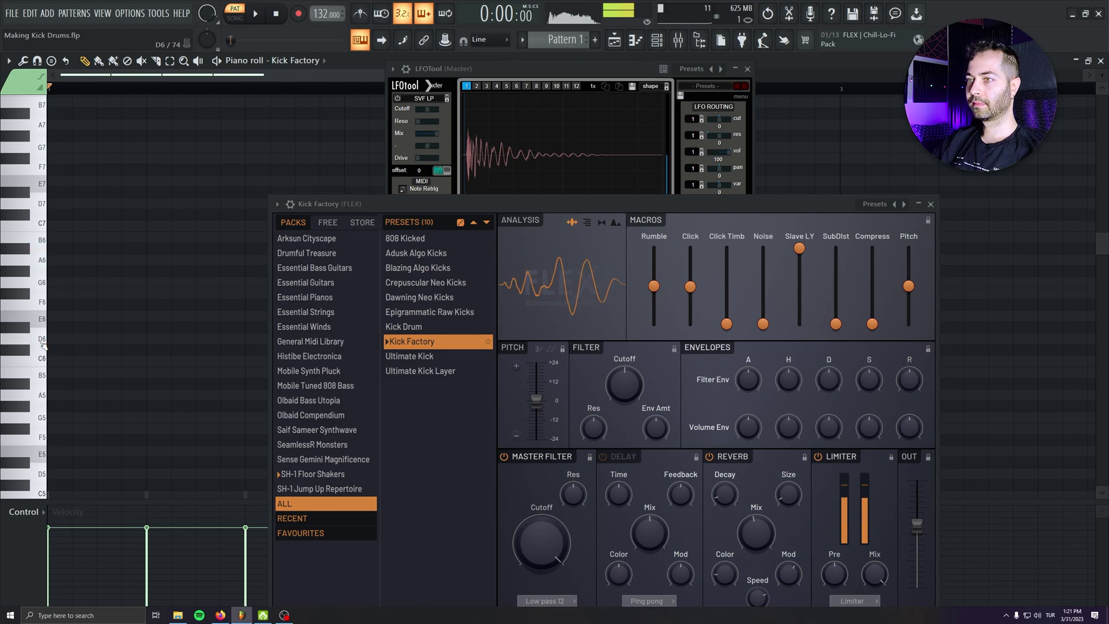
click(42, 363)
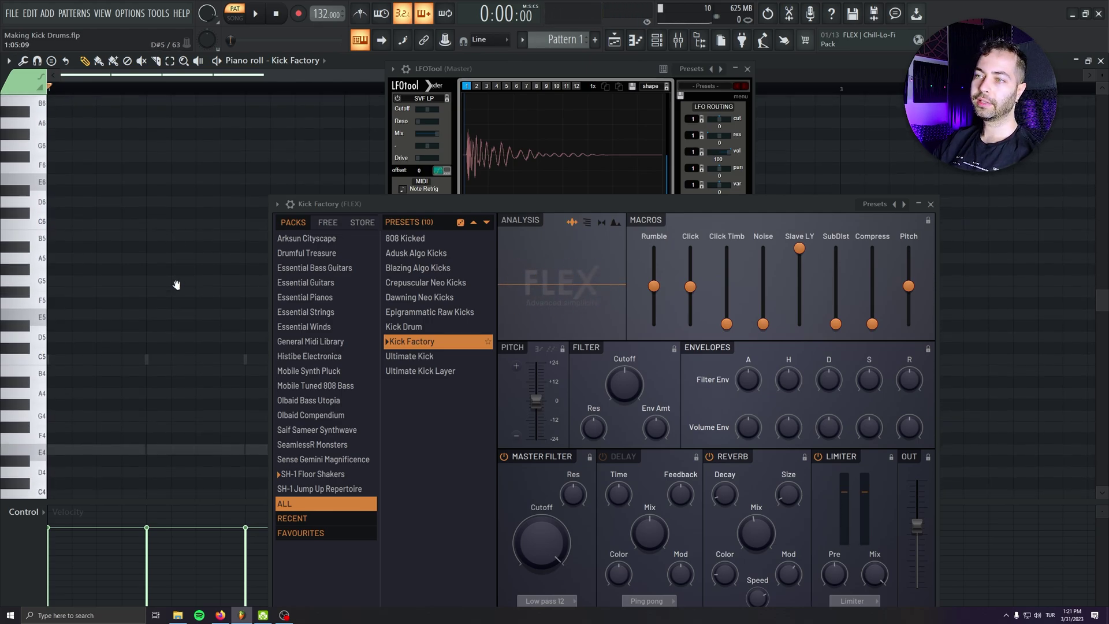
scroll(180, 282, down, 5)
scroll(184, 369, up, 7)
scroll(191, 461, down, 1)
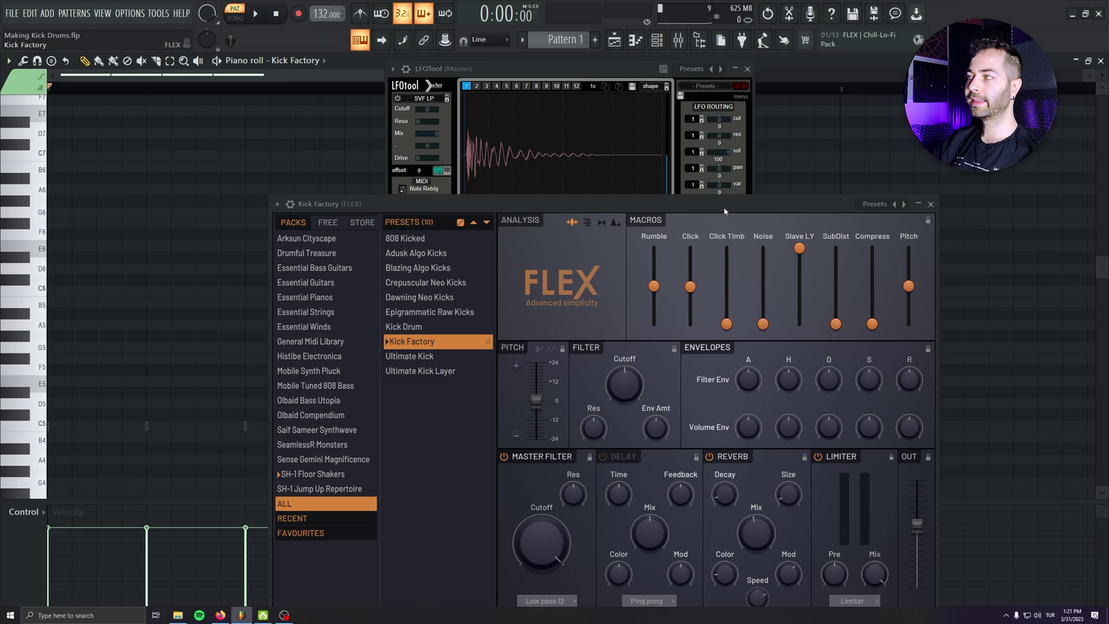
Compare the macros of Adusk Algo Kicks, Ultimate Kick and Ultimate Kick Layer, and return to the Adusk Algo Kicks preset
drag(639, 203, 486, 225)
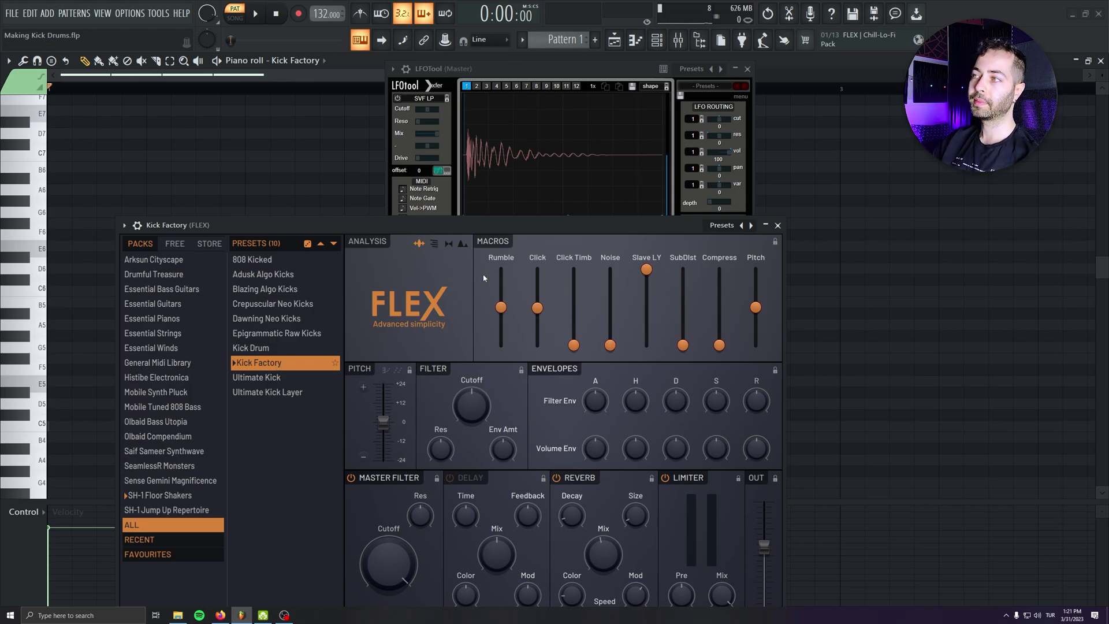
click(289, 276)
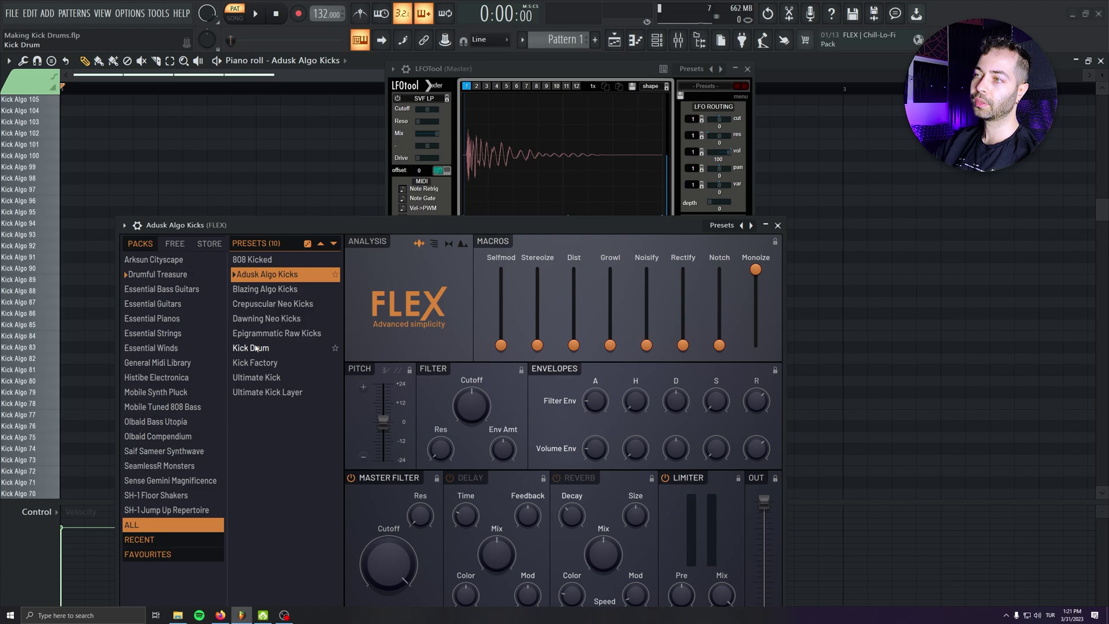
click(256, 362)
click(273, 378)
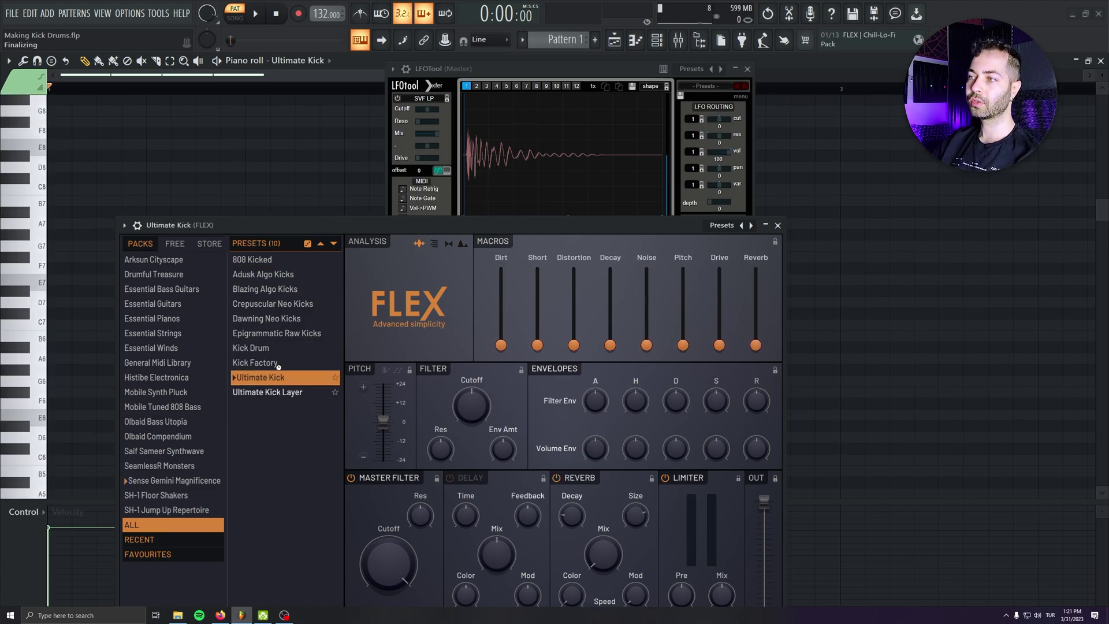
key(Down)
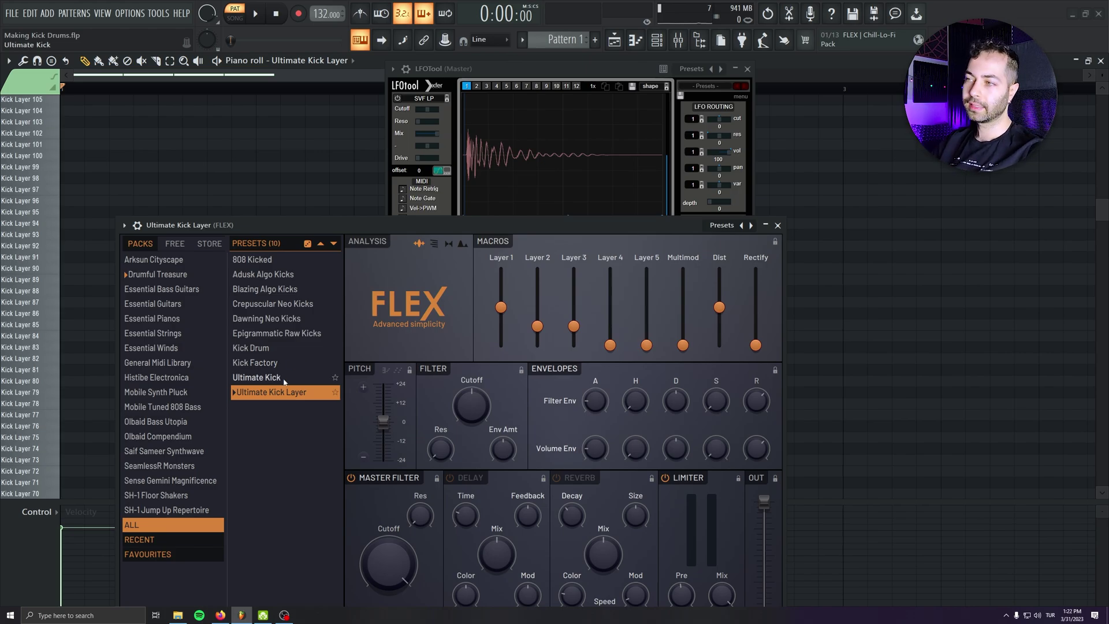
click(283, 378)
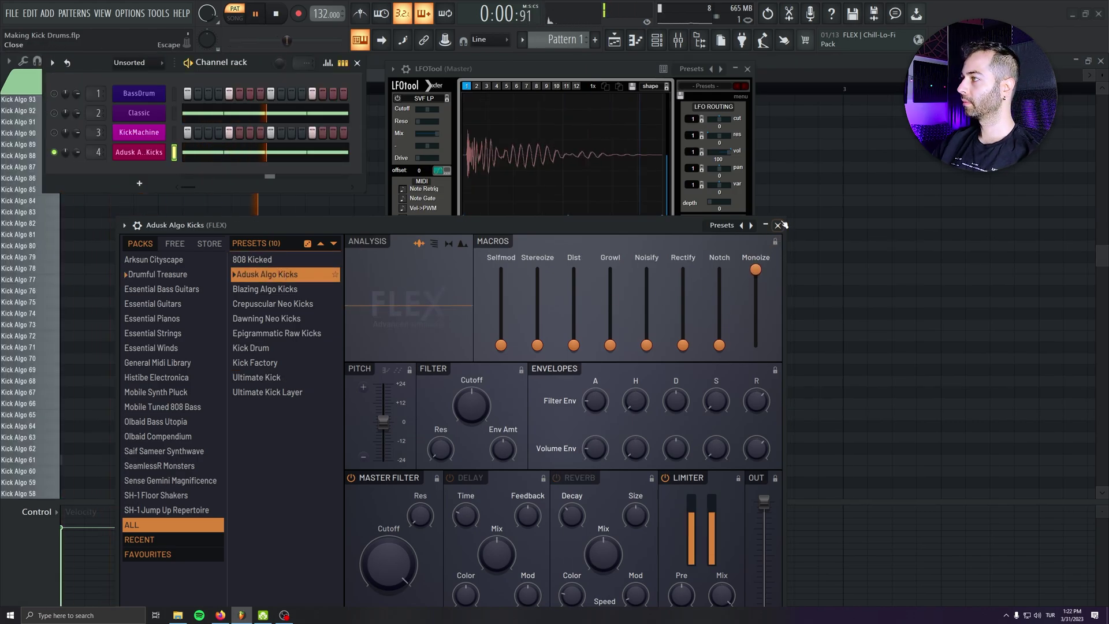
Play the arrangement in song mode and close the piano roll, channel rack, FLEX and LFOTool to uncover the playlist
click(1089, 62)
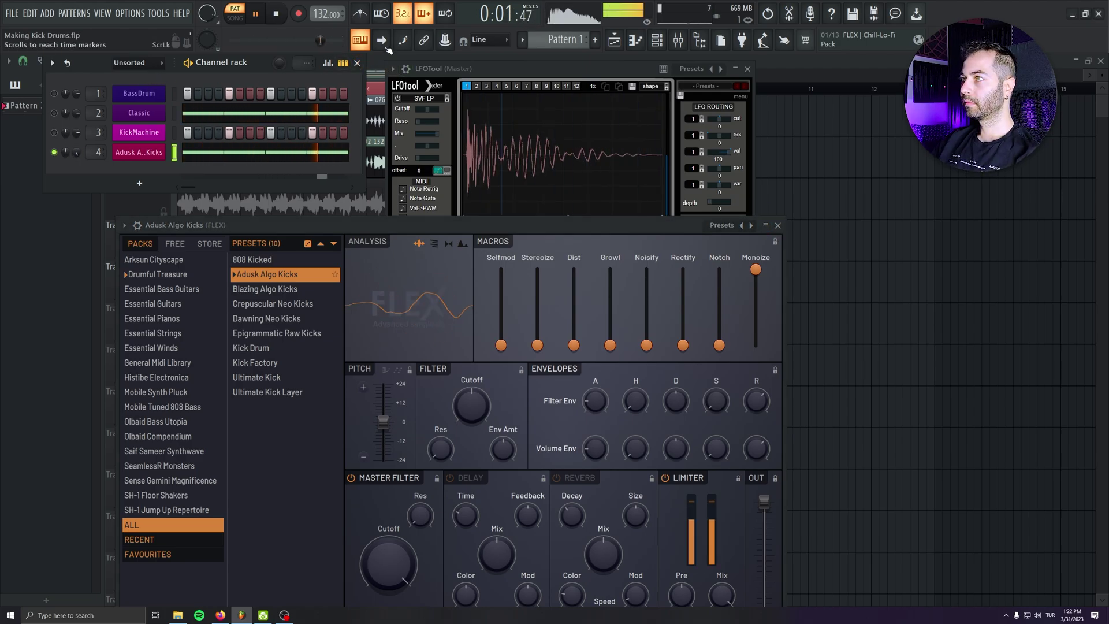
click(342, 63)
click(342, 62)
click(357, 62)
key(l)
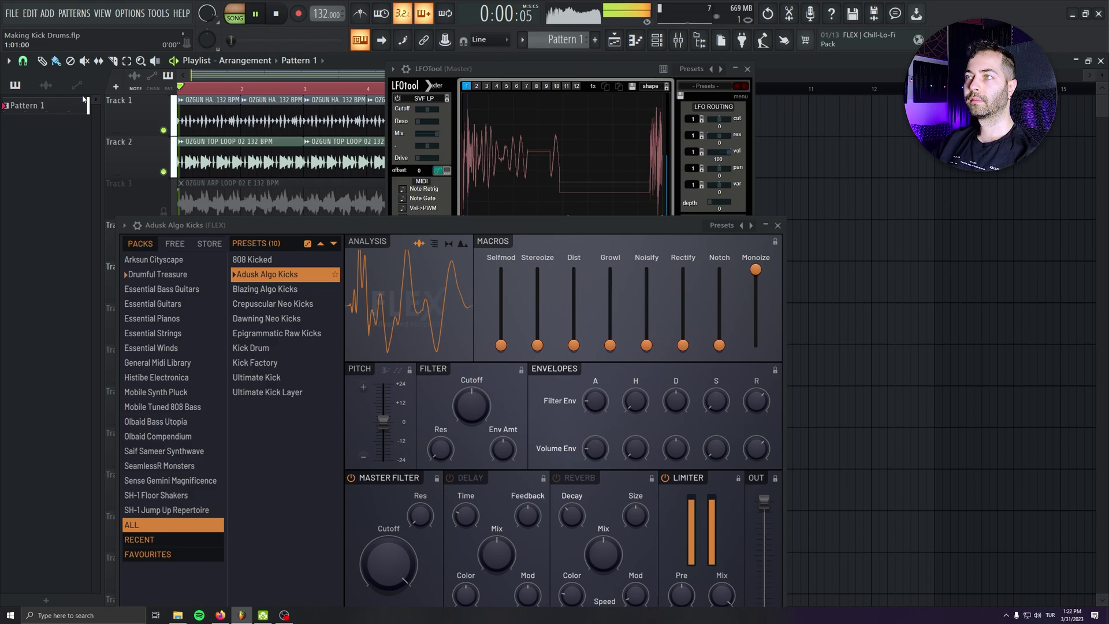
click(777, 226)
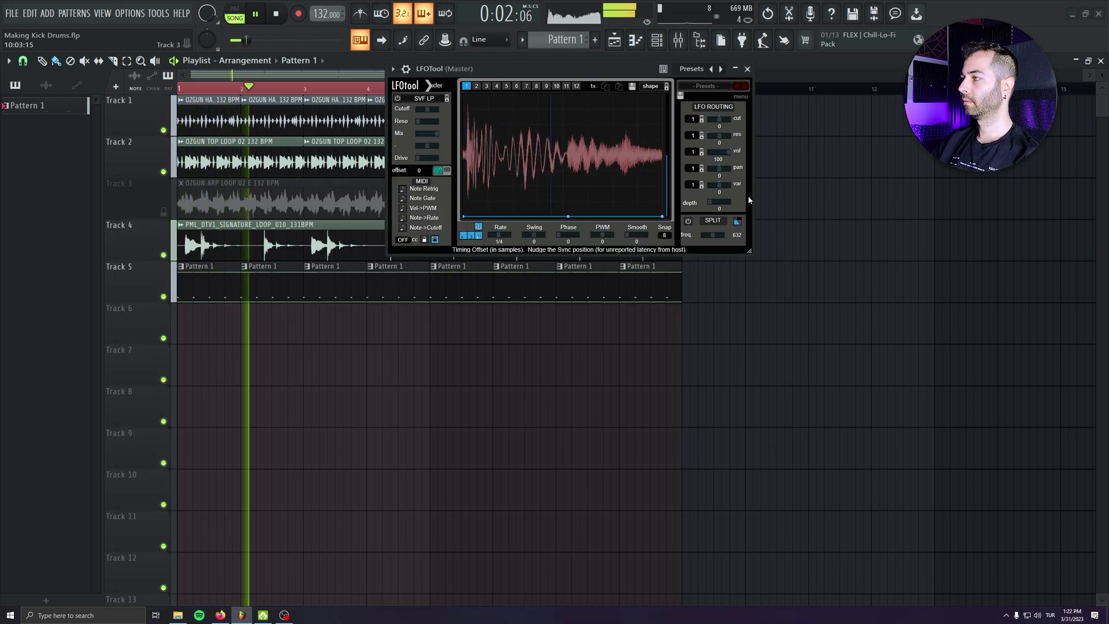
click(747, 69)
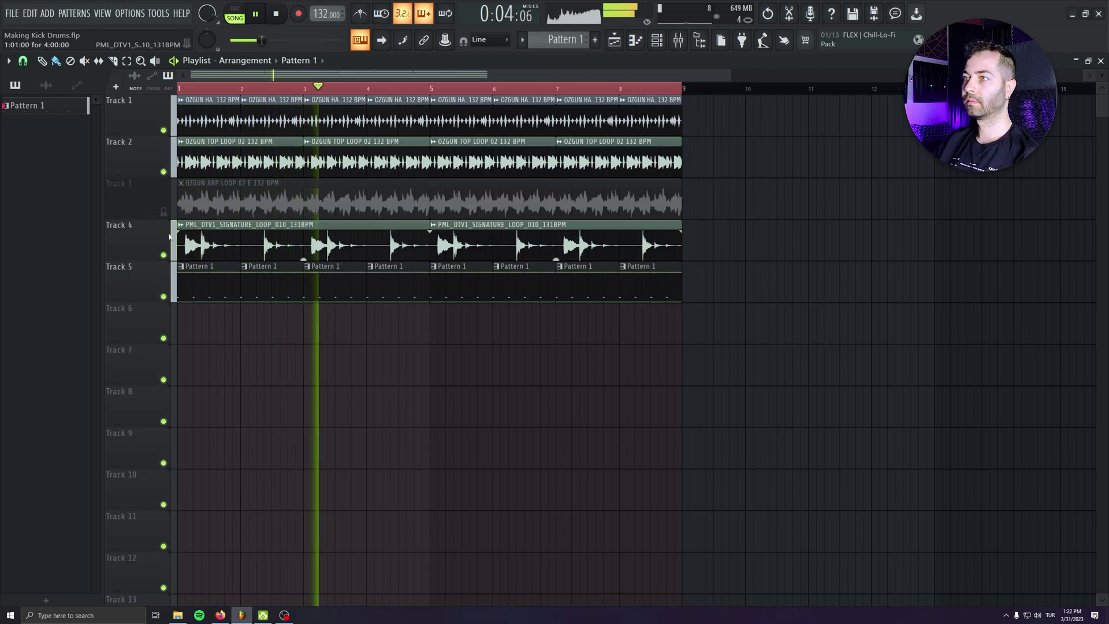
Unmute the arp loop on Track 3 and mute the signature loop on Track 4, removing any stray Pattern 1 clips
click(164, 212)
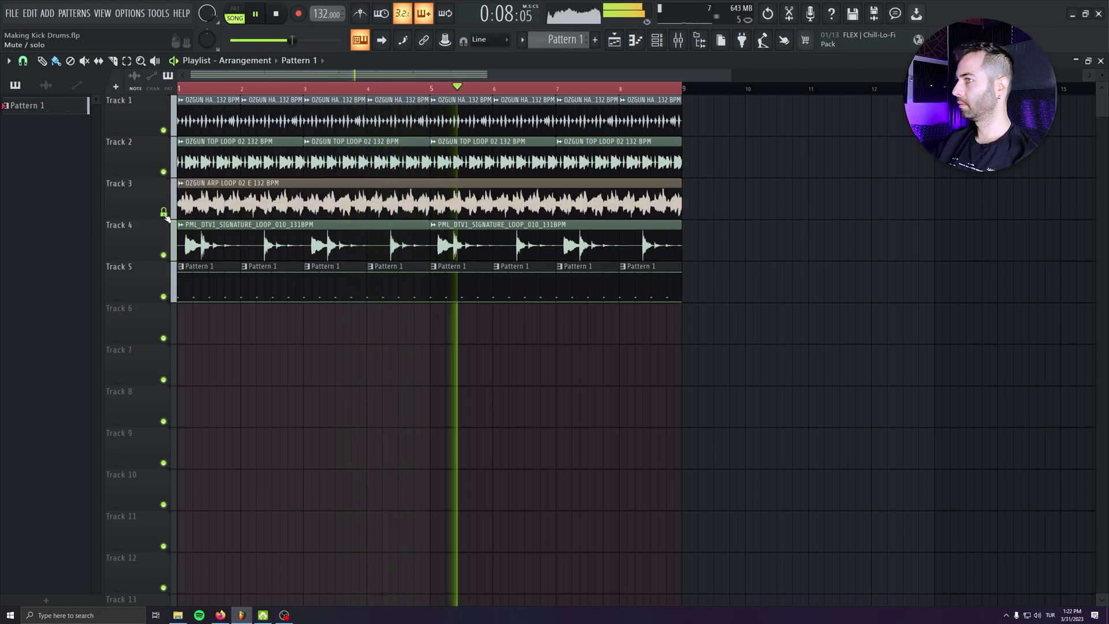
click(549, 383)
right_click(550, 383)
click(163, 255)
click(654, 485)
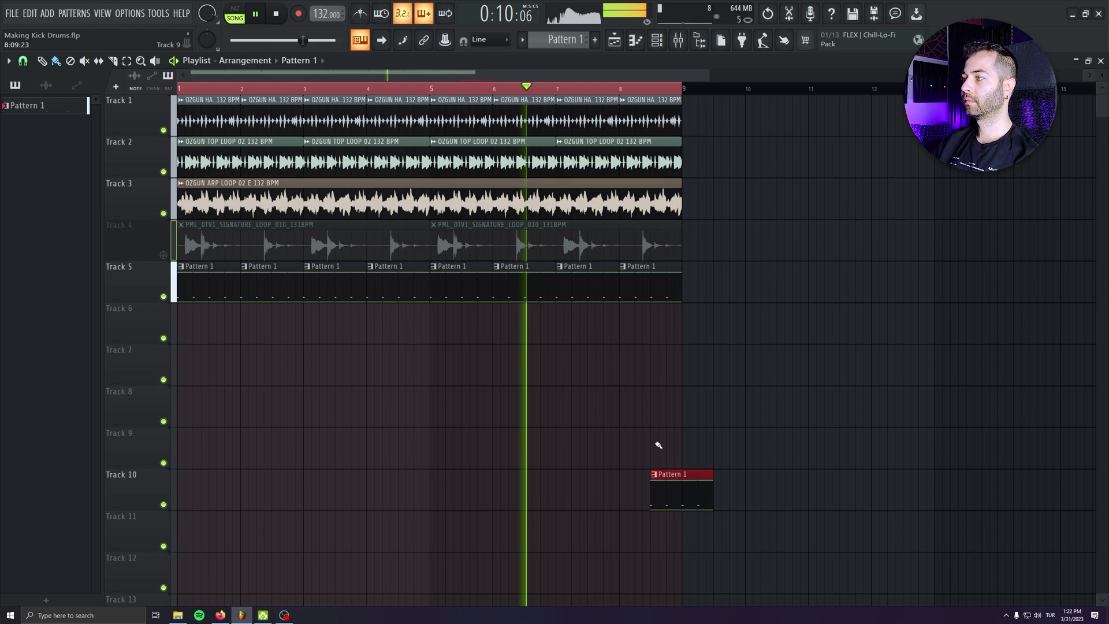
right_click(670, 495)
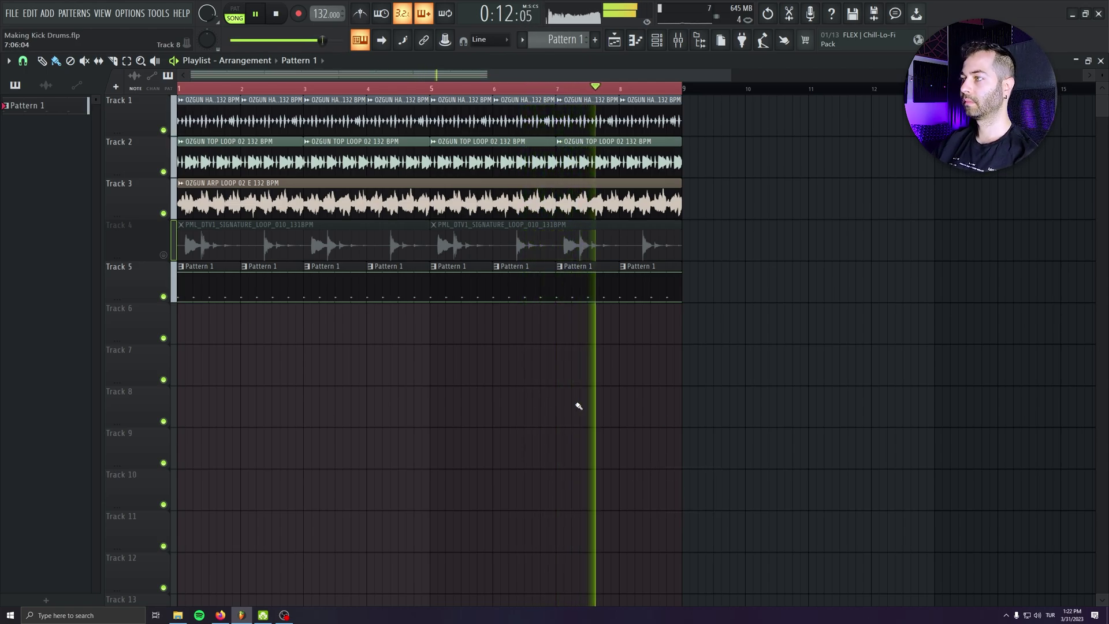
Reopen the channel rack during song playback and toggle the solo of the Adusk Algo Kicks channel
click(667, 39)
right_click(56, 154)
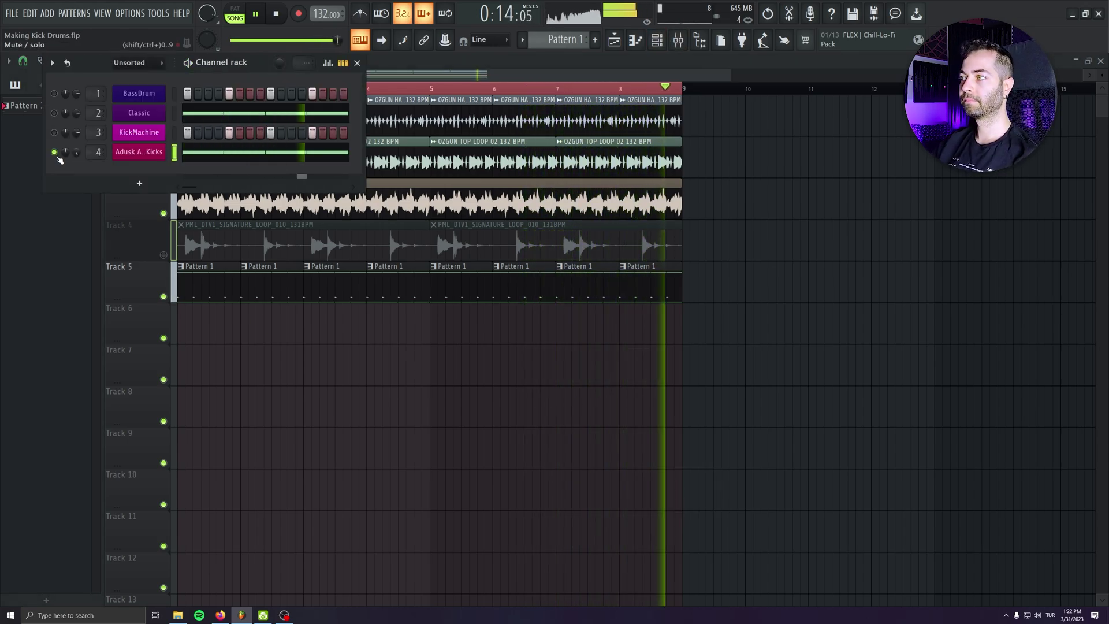